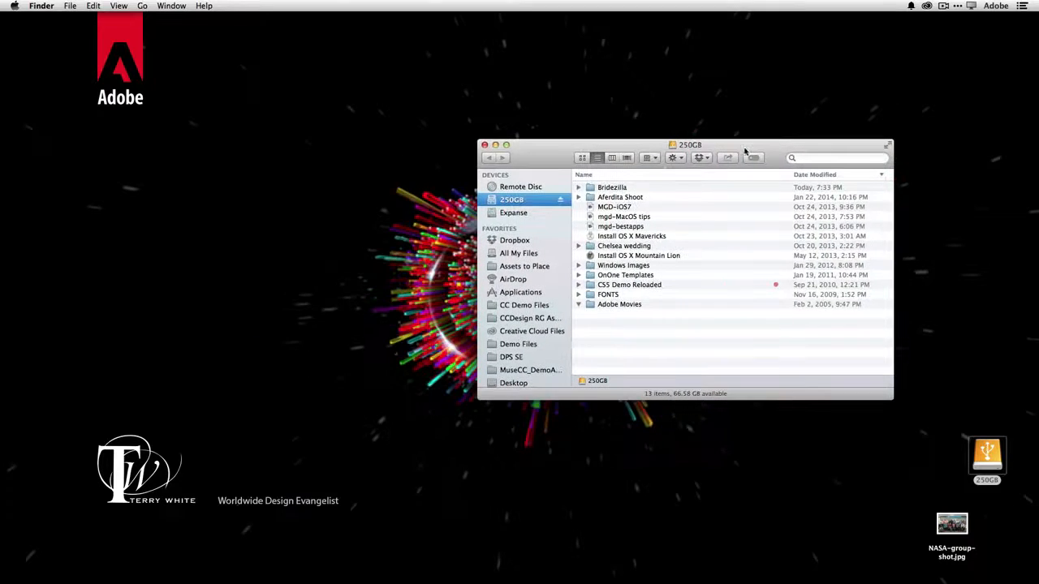
# - Open the Bridezilla folder on the 250GB drive and examine the contents of its Videos, Photos and Music folders
pyautogui.doubleClick(614, 190)
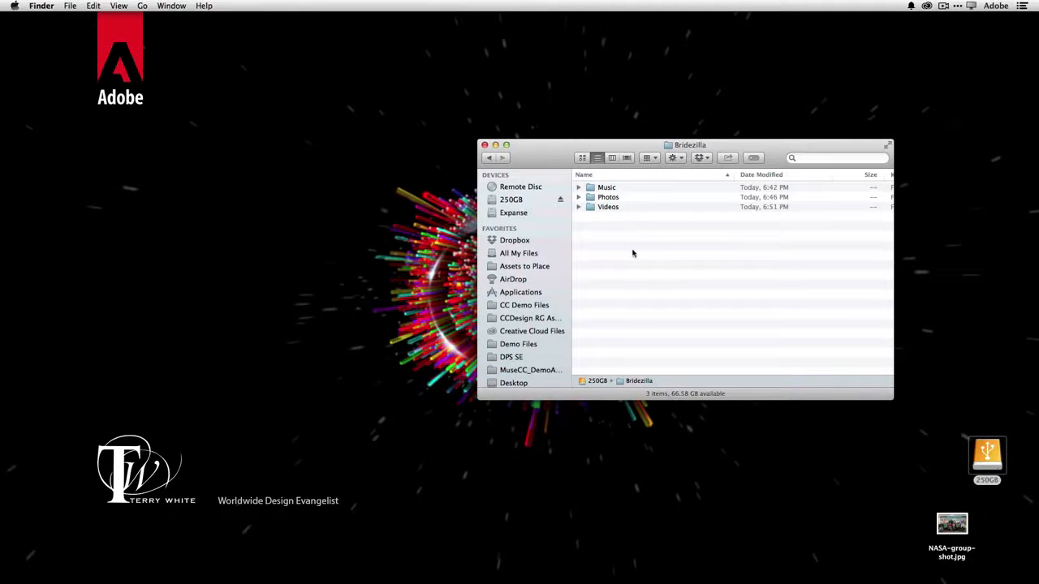
pyautogui.click(578, 208)
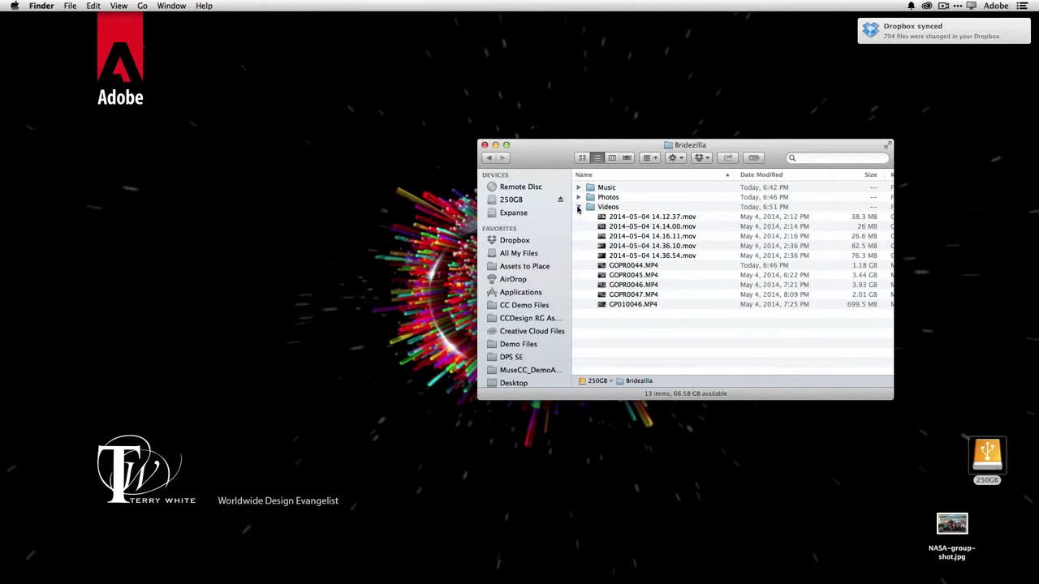
pyautogui.click(577, 208)
pyautogui.click(578, 198)
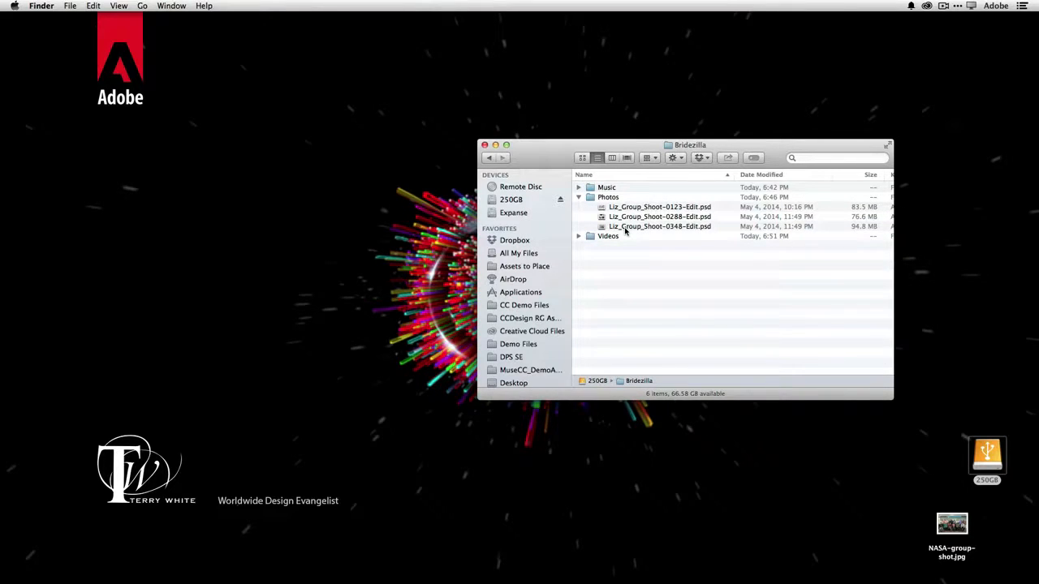
pyautogui.click(578, 197)
pyautogui.click(578, 188)
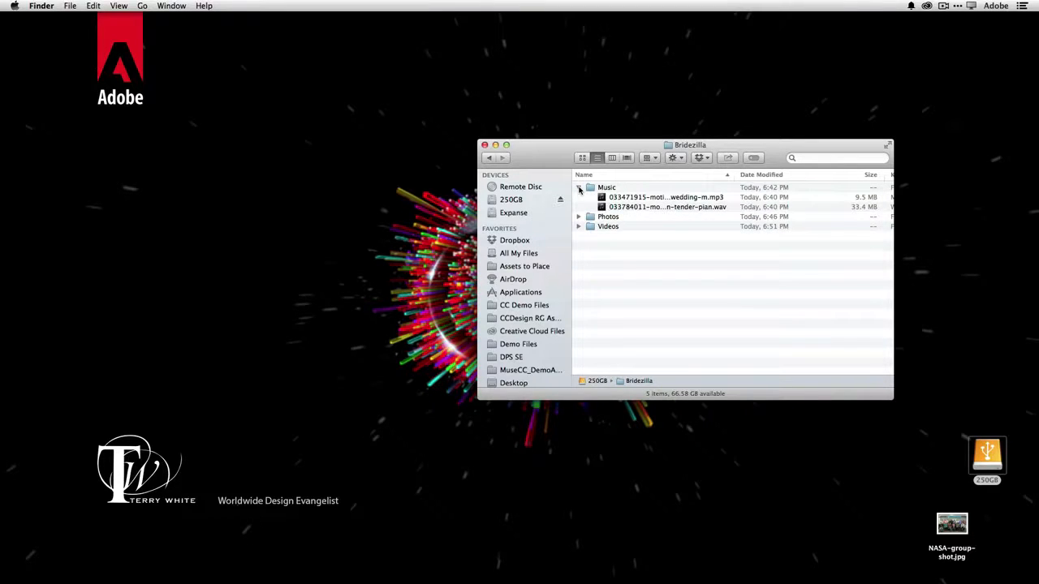
pyautogui.click(579, 187)
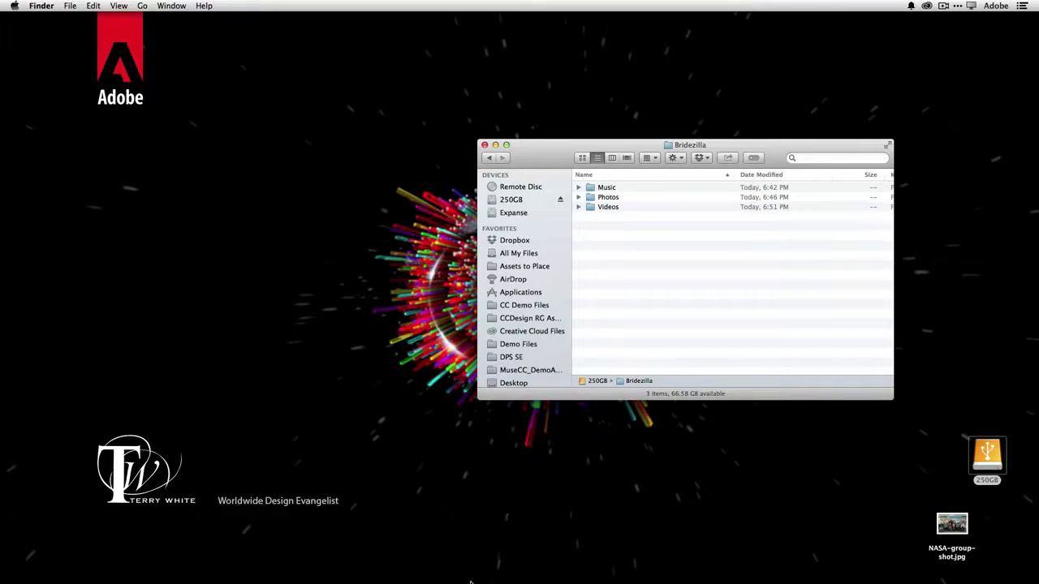
# - Switch to Chrome, open pond5.com and enlarge the browser window to view the stock media site
pyautogui.moveTo(357, 581)
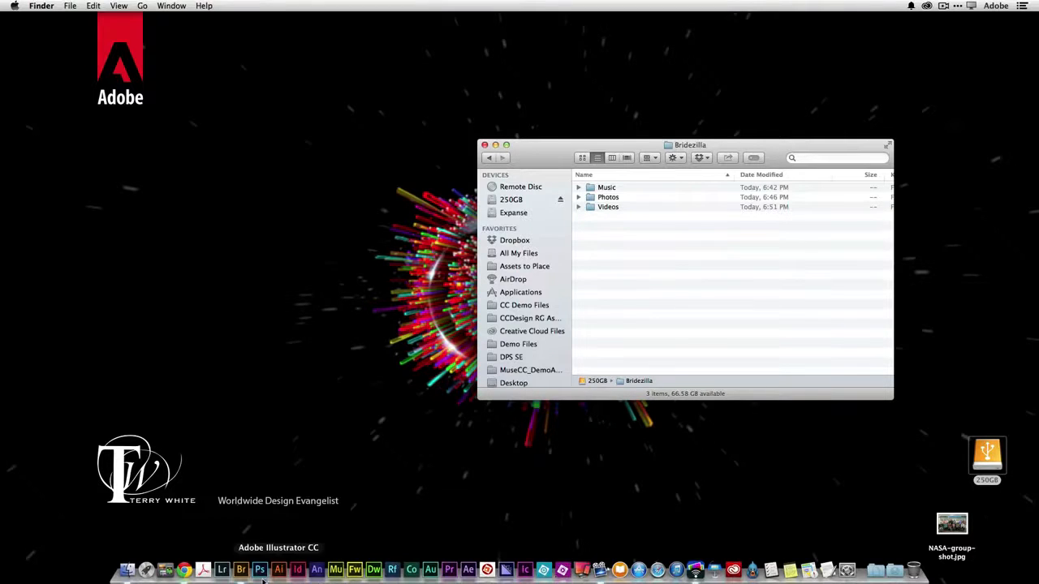
pyautogui.click(185, 572)
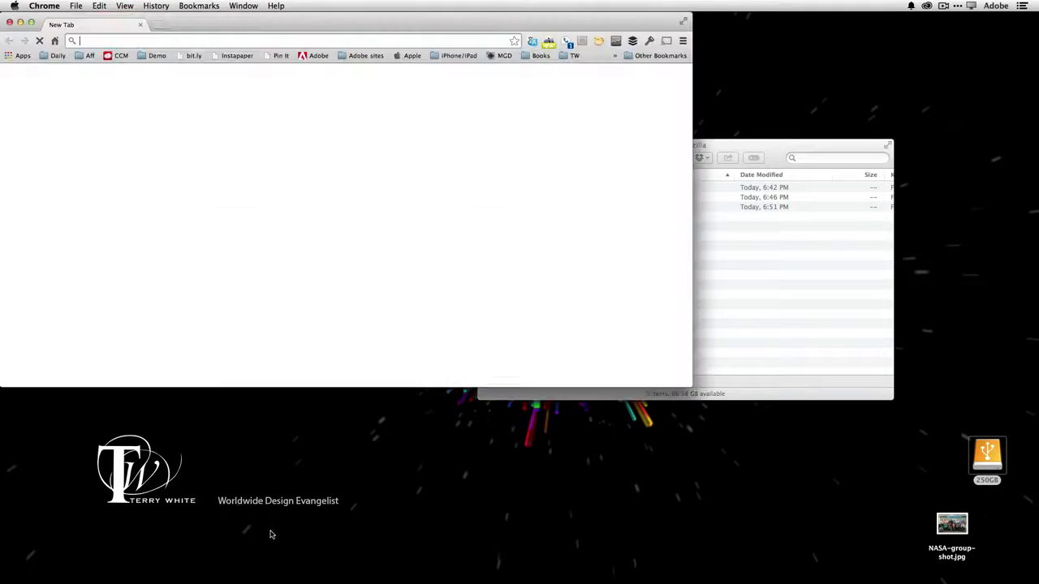
pyautogui.write('pond5.com')
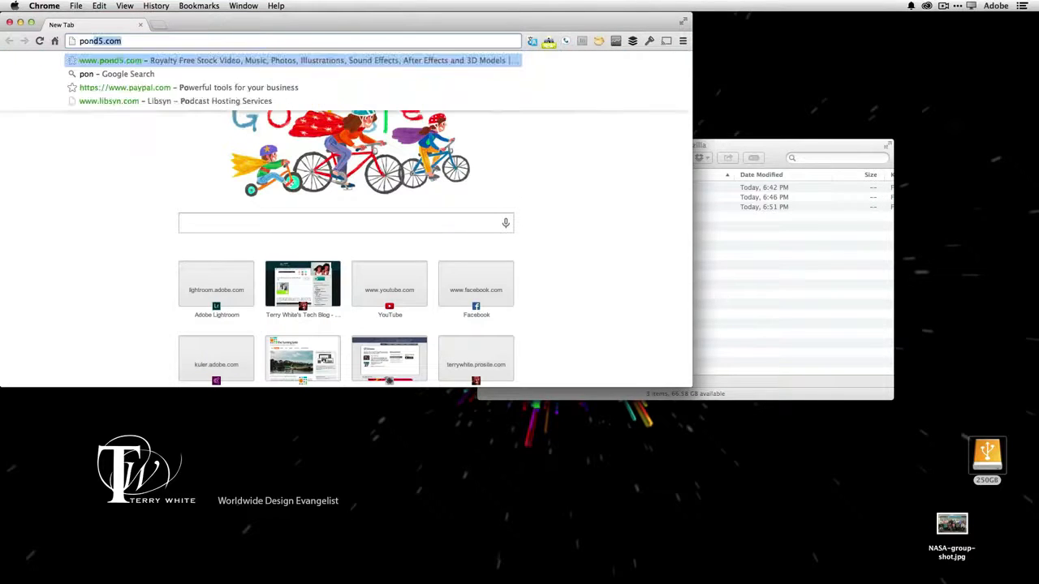
pyautogui.press('Return')
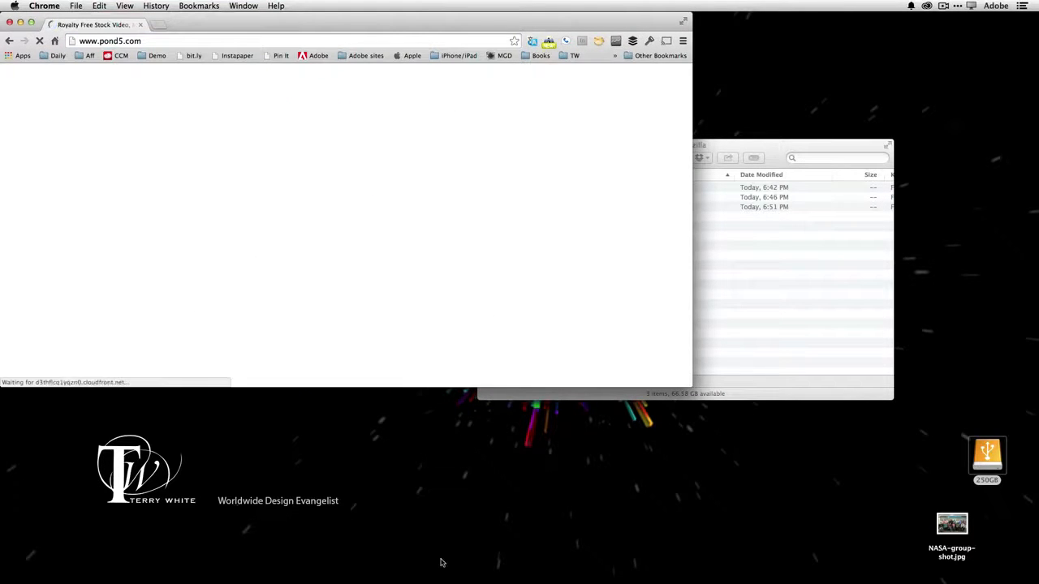
pyautogui.moveTo(693, 387); pyautogui.dragTo(824, 582)
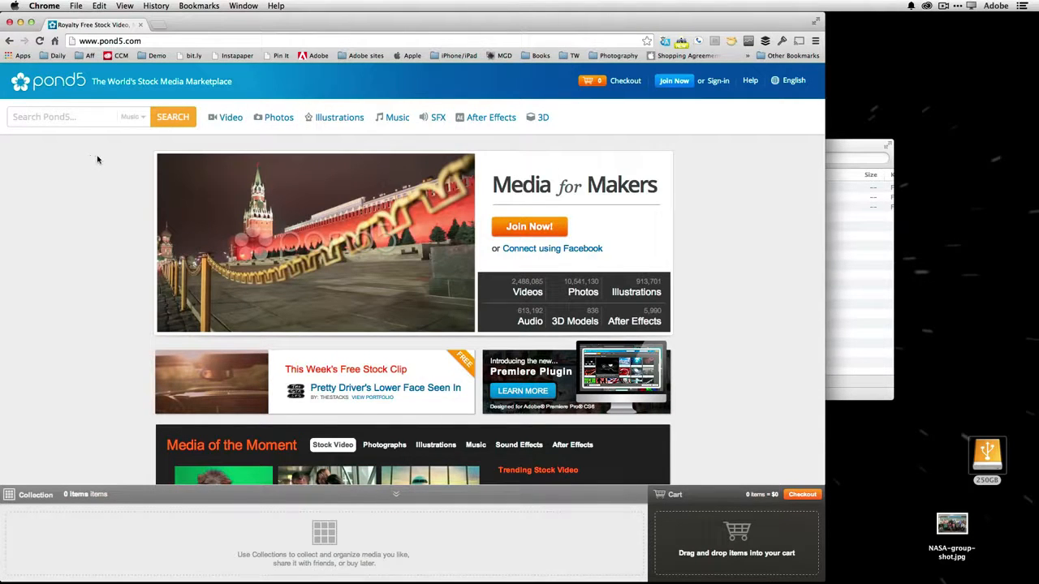
pyautogui.moveTo(241, 159)
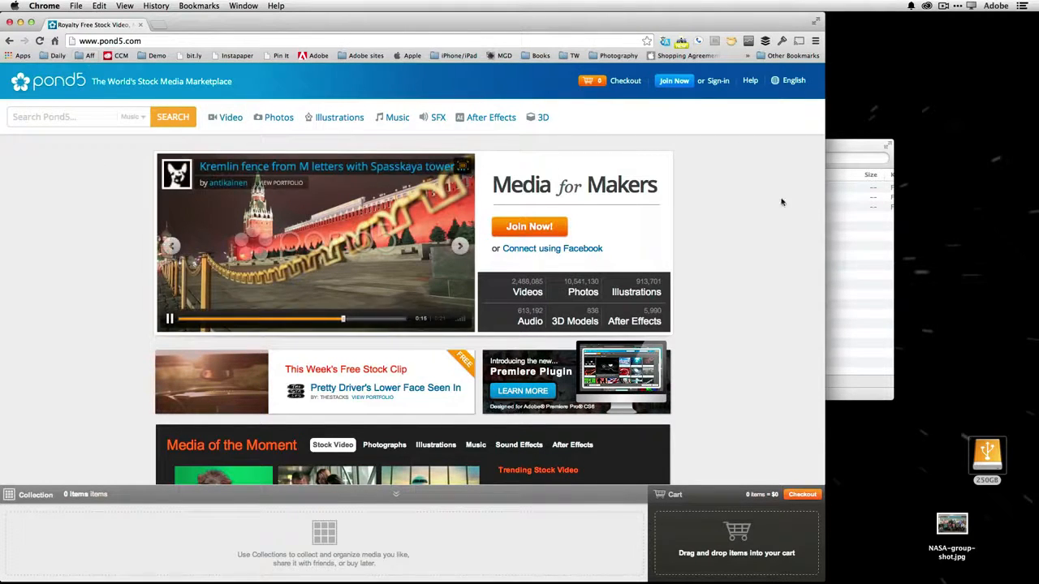
# - Return to the Bridezilla folder in Finder, move its window aside and quit Chrome
pyautogui.keyDown('alt'); pyautogui.click(854, 249); pyautogui.keyUp('alt')
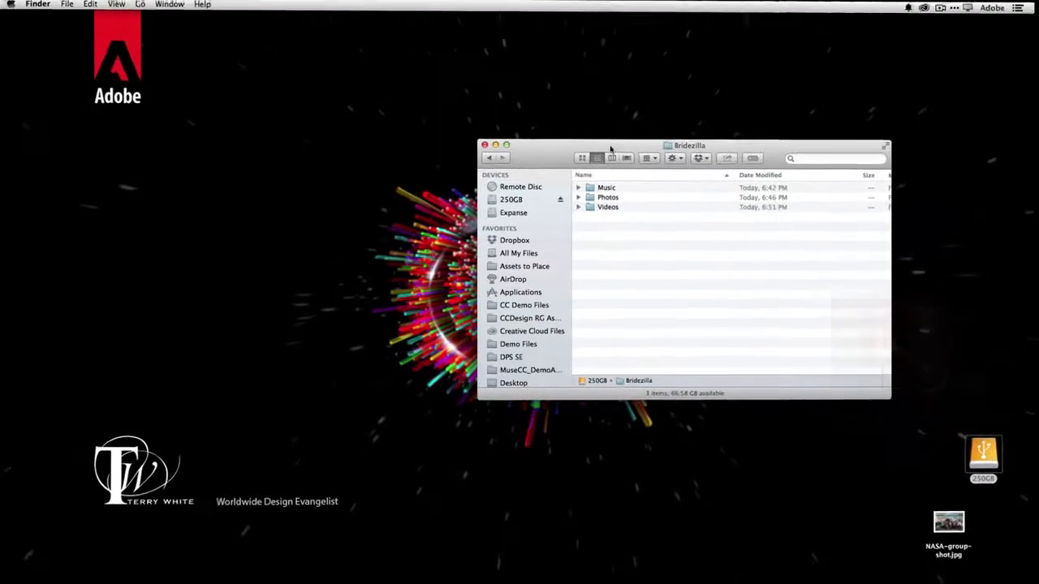
pyautogui.moveTo(673, 140); pyautogui.dragTo(739, 126)
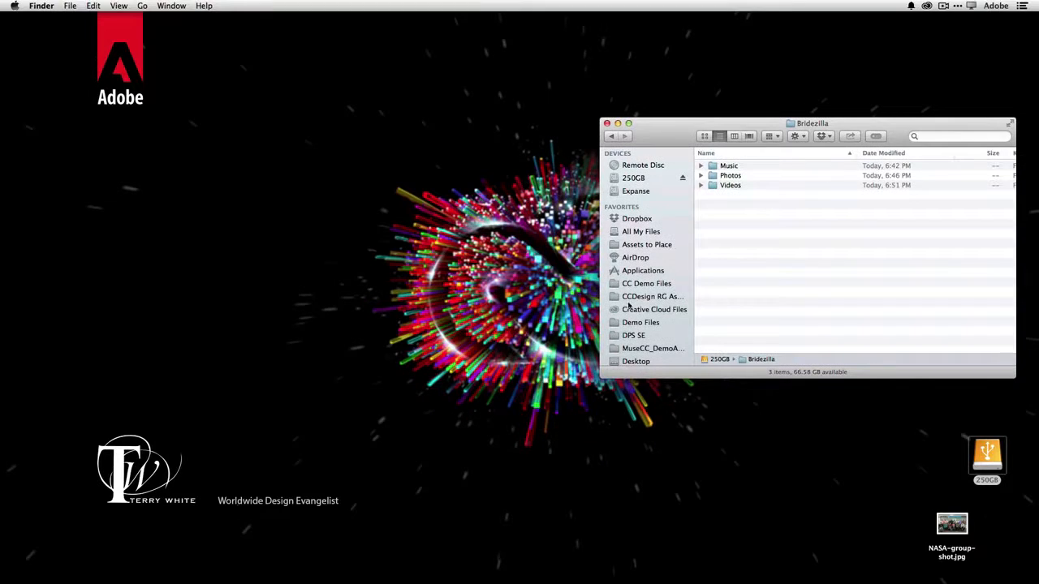
pyautogui.moveTo(279, 571)
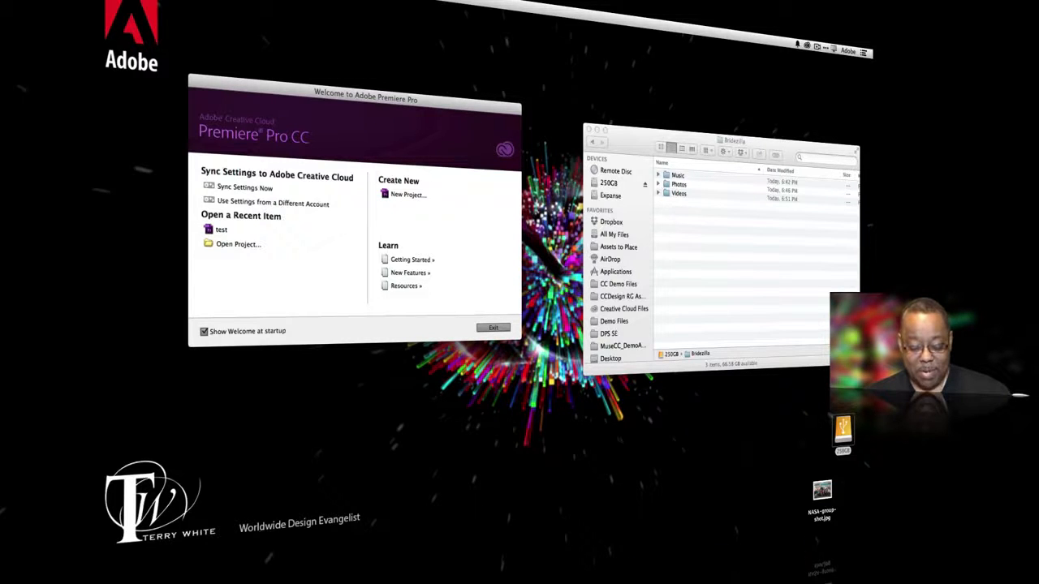
pyautogui.rightClick(223, 583)
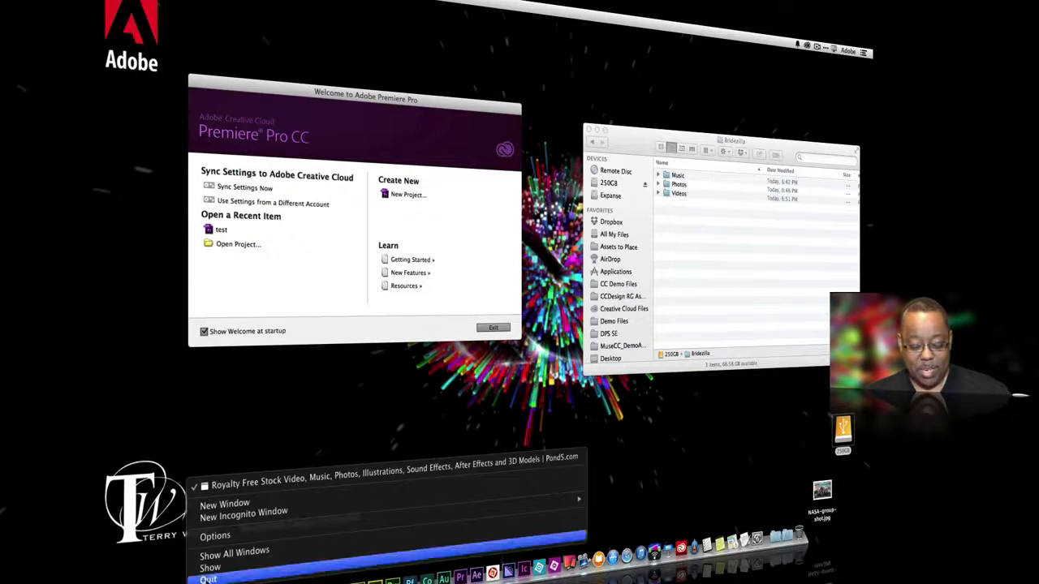
pyautogui.click(209, 580)
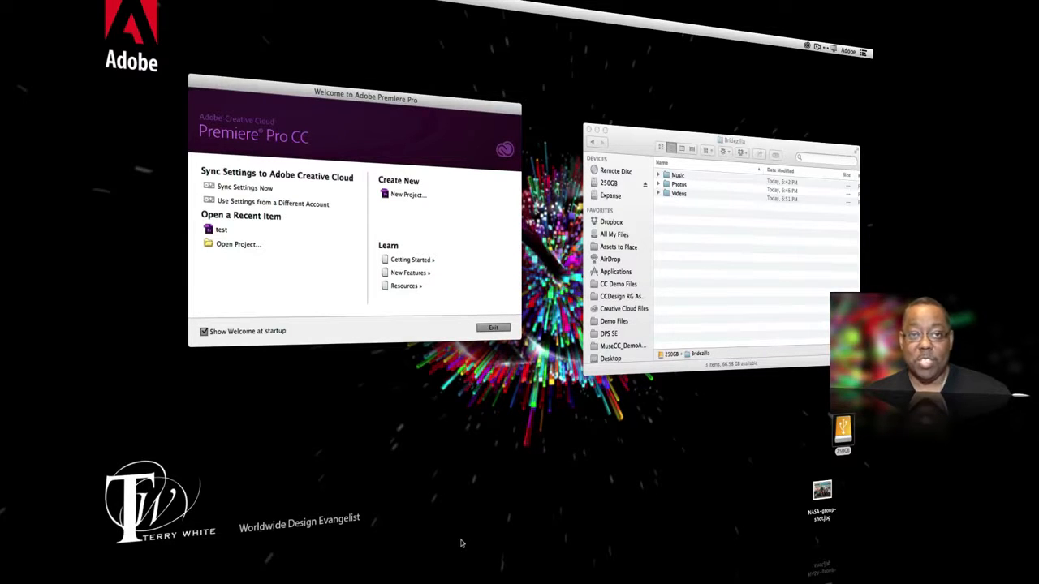
# - Start a new Premiere Pro project named "Bridezilla Behind the Scenes" and browse to the Bridezilla folder on the 250GB drive for its location
pyautogui.click(373, 202)
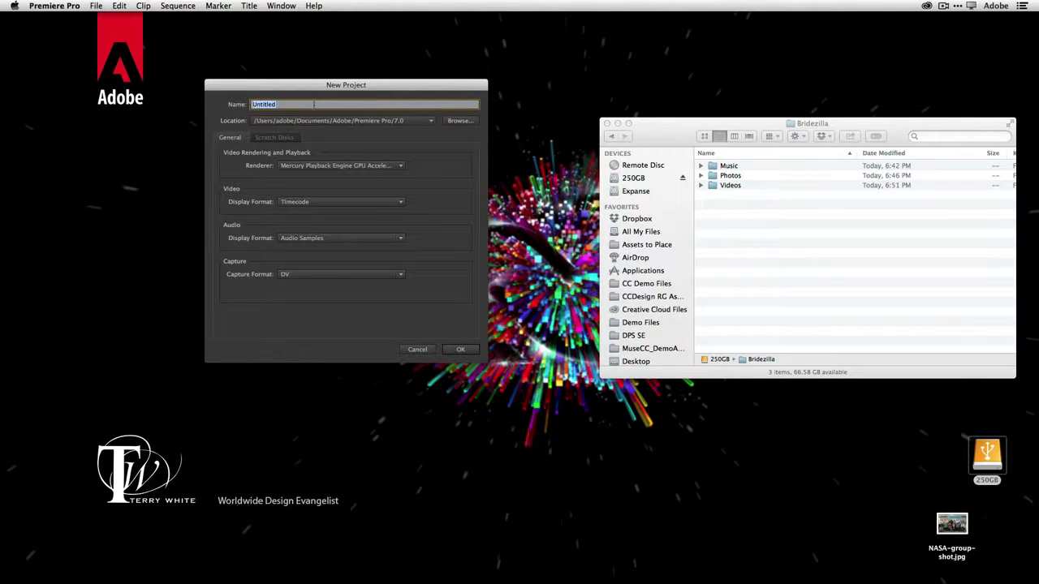
pyautogui.write('Bridezilla Behind the Scenes')
pyautogui.click(451, 122)
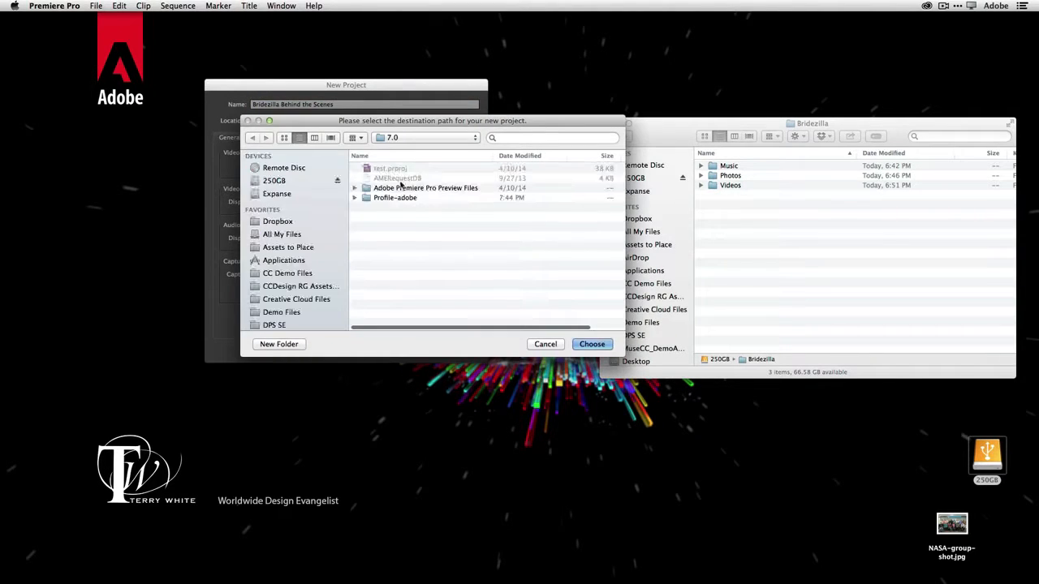
pyautogui.click(276, 180)
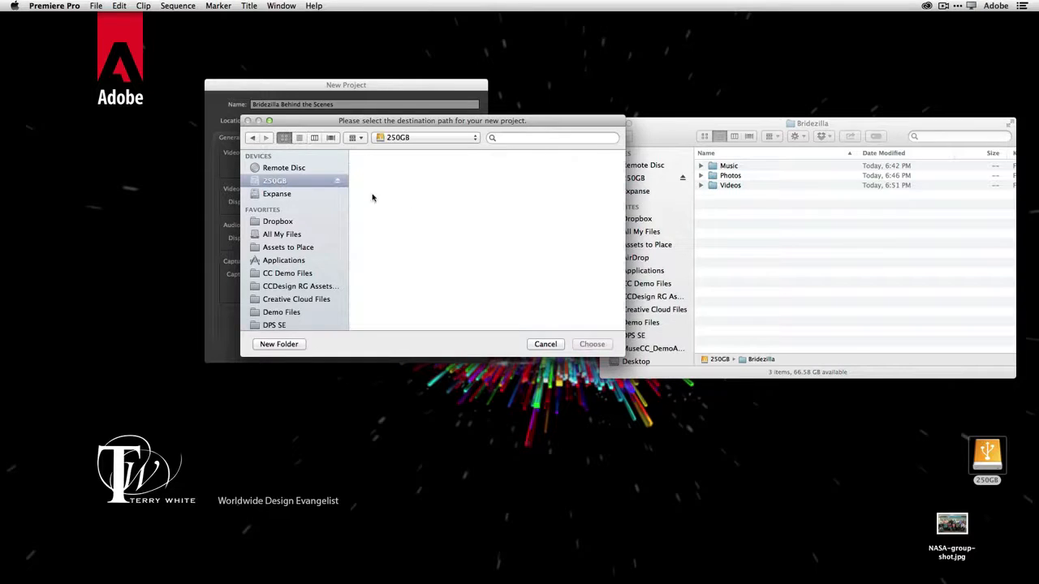
pyautogui.click(385, 208)
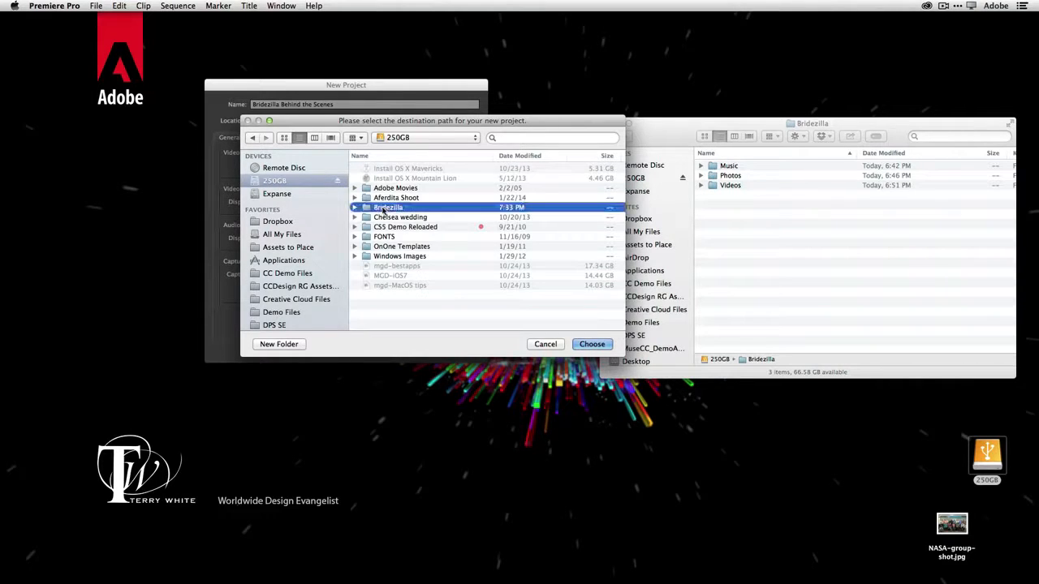
pyautogui.doubleClick(384, 208)
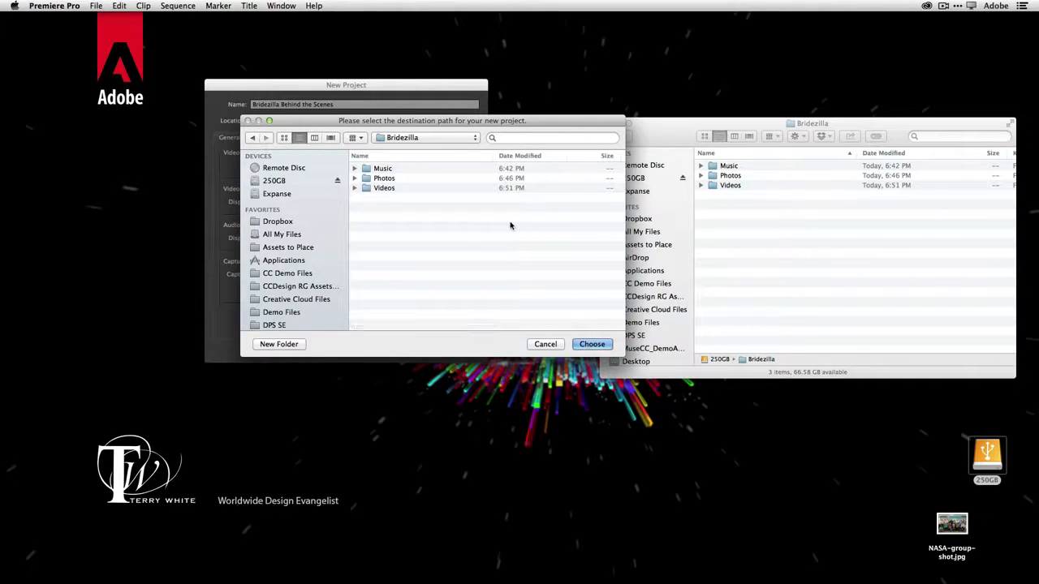
# - Create a "Bridezilla PP" folder inside Bridezilla, choose it as the project location and create the project
pyautogui.click(278, 343)
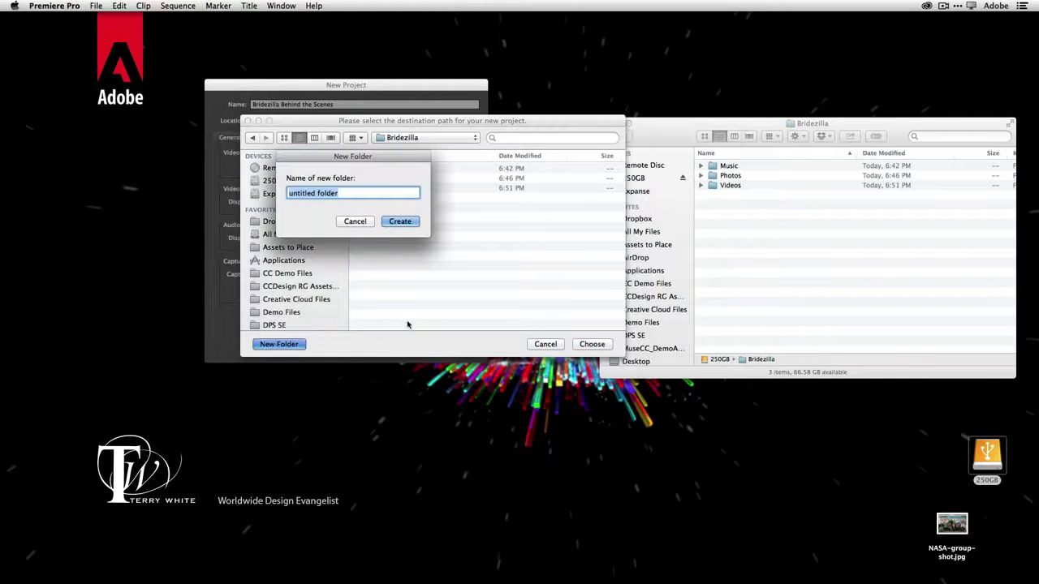
pyautogui.write('Bridezilla PP')
pyautogui.click(400, 222)
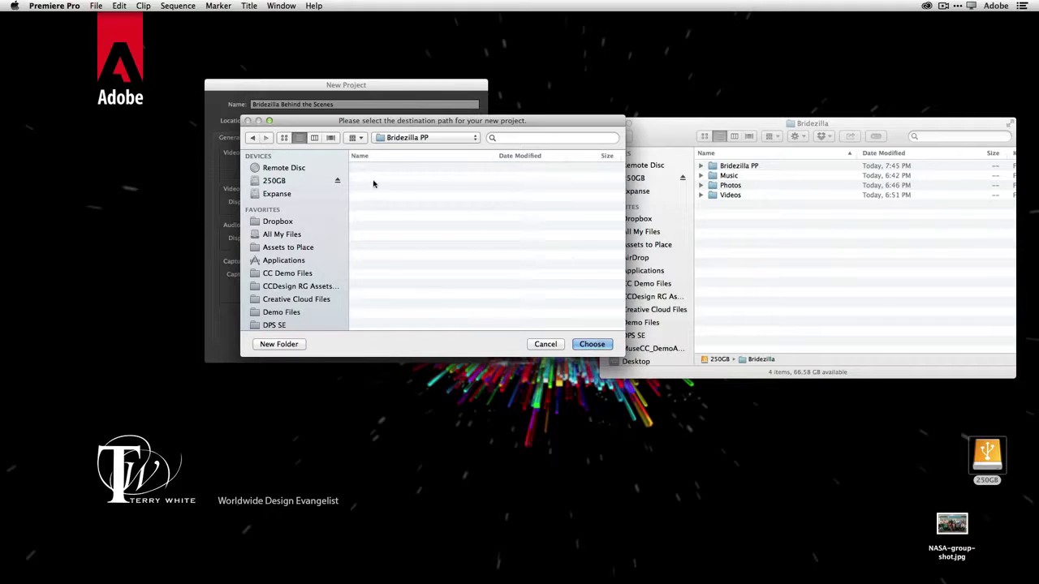
pyautogui.click(581, 344)
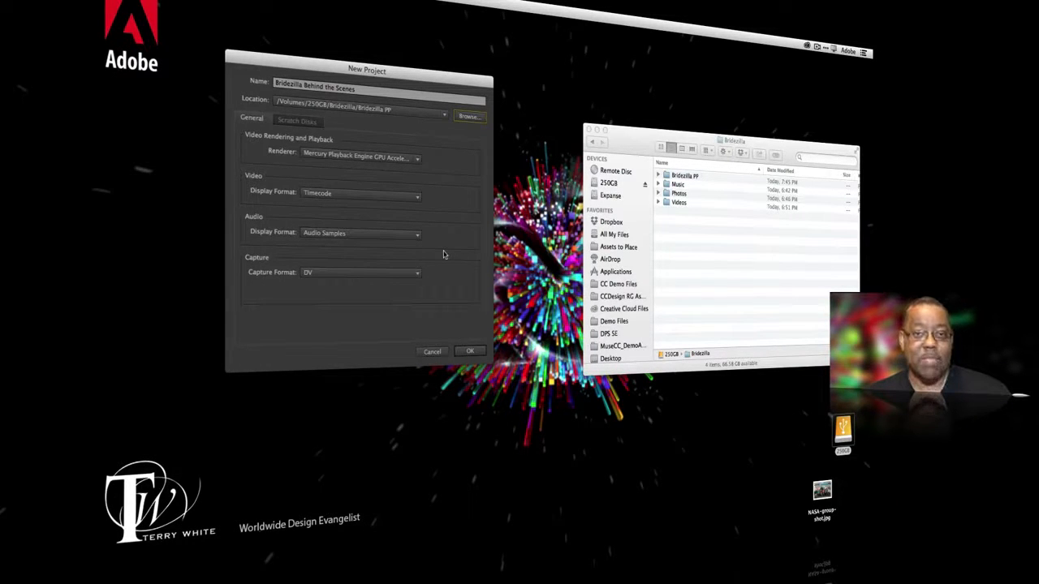
pyautogui.click(470, 351)
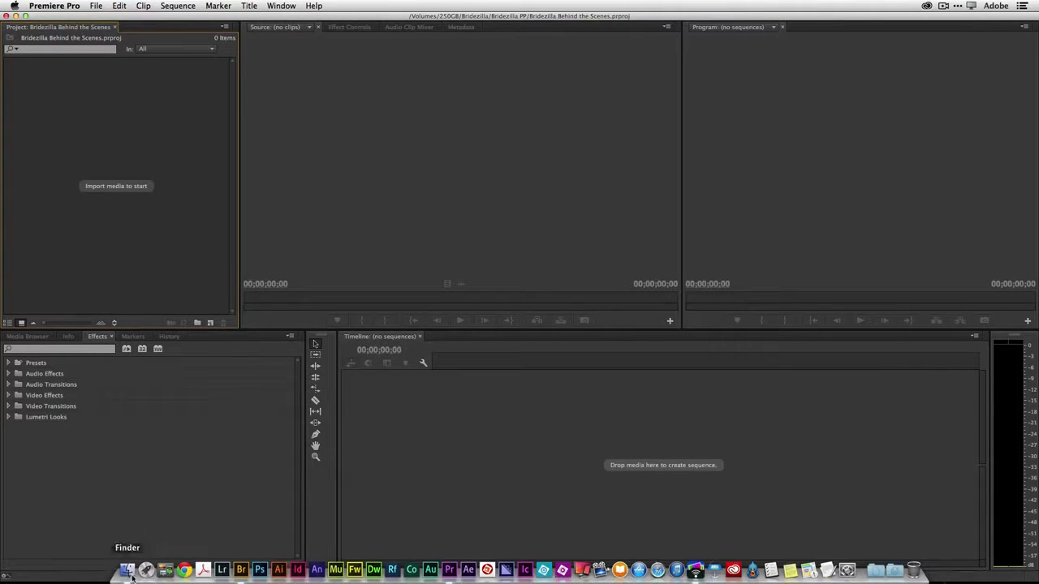
# - Try to bring the Music, Photos and Videos folders from the Finder window into the empty project
pyautogui.click(132, 576)
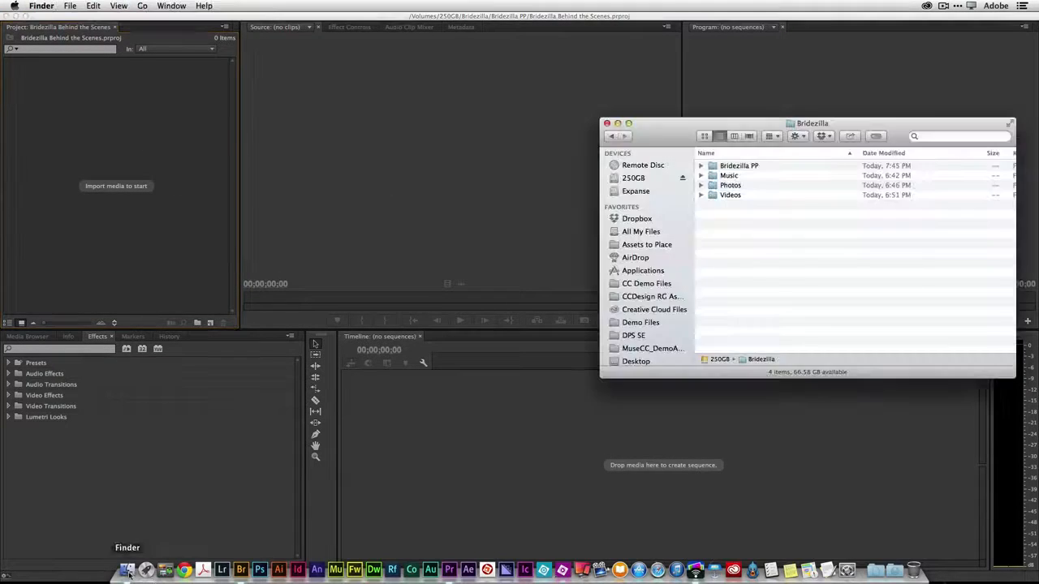
pyautogui.click(730, 196)
pyautogui.keyDown('shift'); pyautogui.click(728, 177); pyautogui.keyUp('shift')
pyautogui.moveTo(728, 179); pyautogui.dragTo(189, 201)
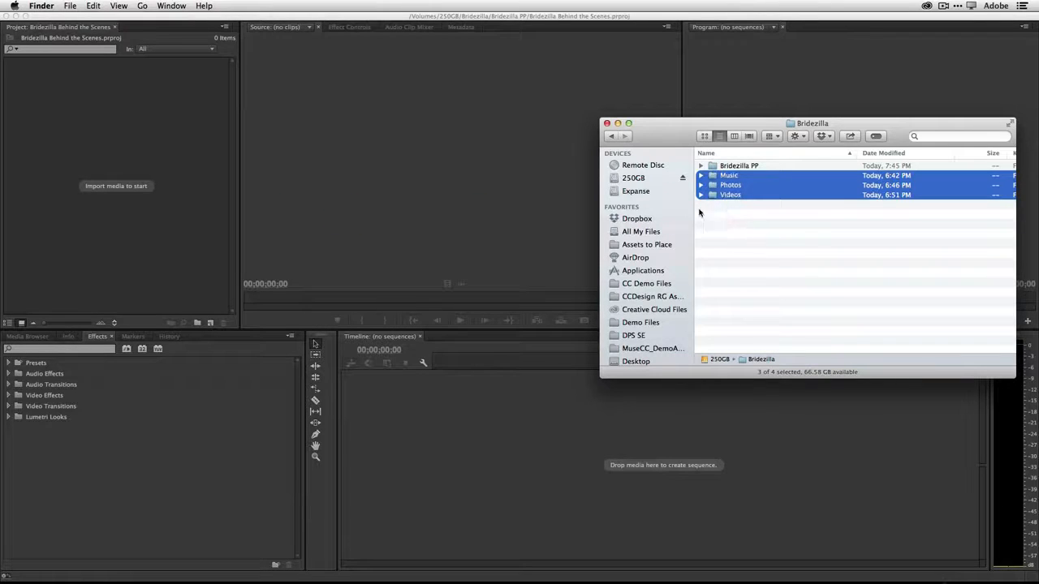
pyautogui.click(130, 236)
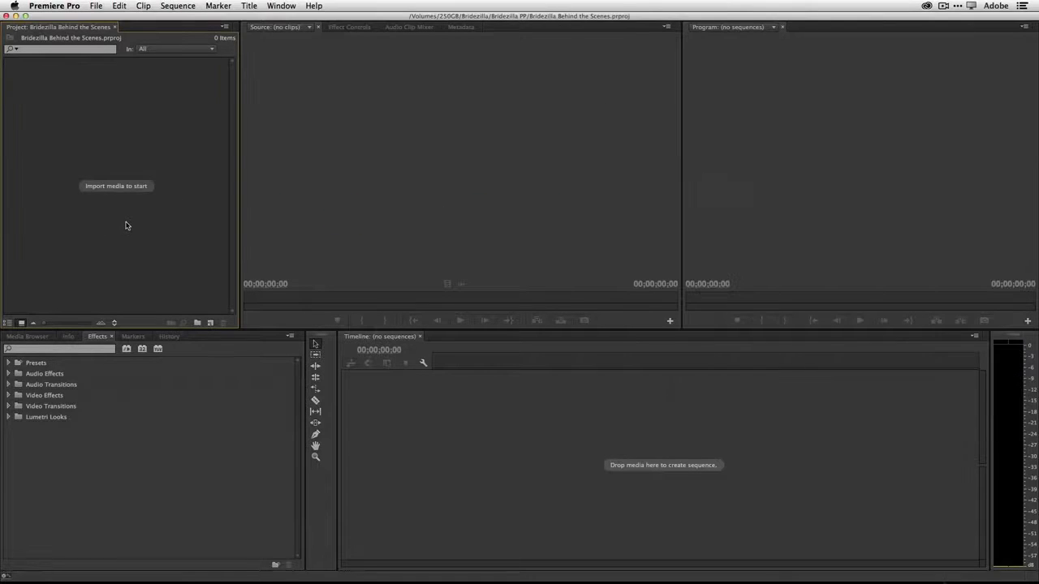
# - Import the Music, Photos and Videos folders from the Bridezilla folder on the 250GB drive into the project
pyautogui.doubleClick(136, 229)
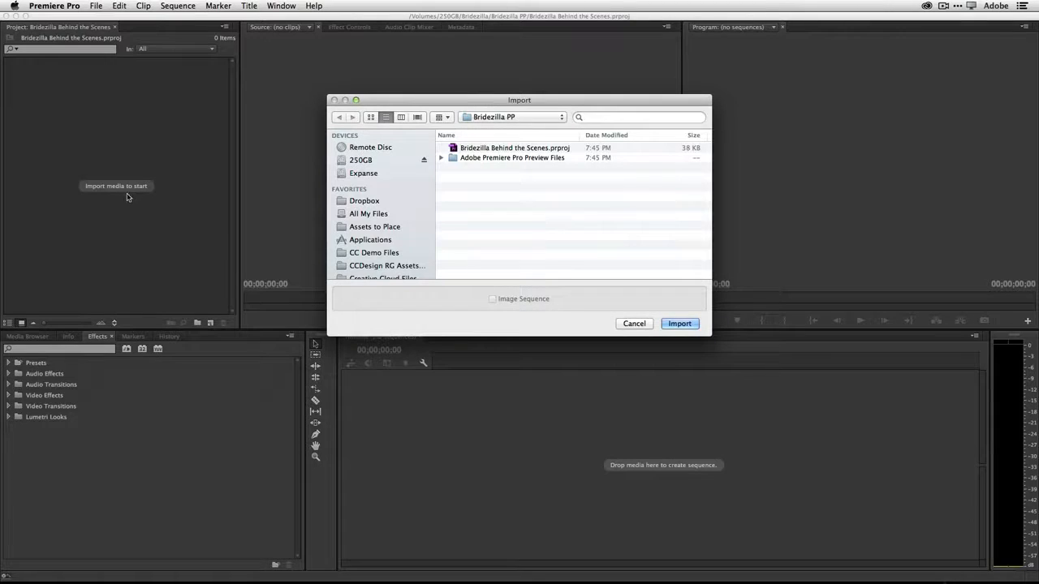
pyautogui.click(360, 161)
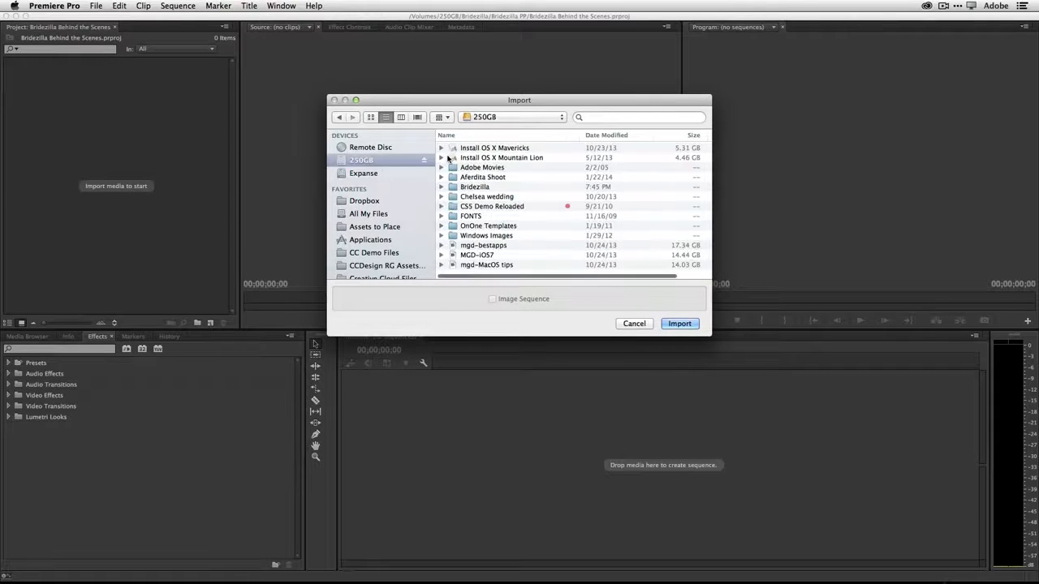
pyautogui.doubleClick(476, 186)
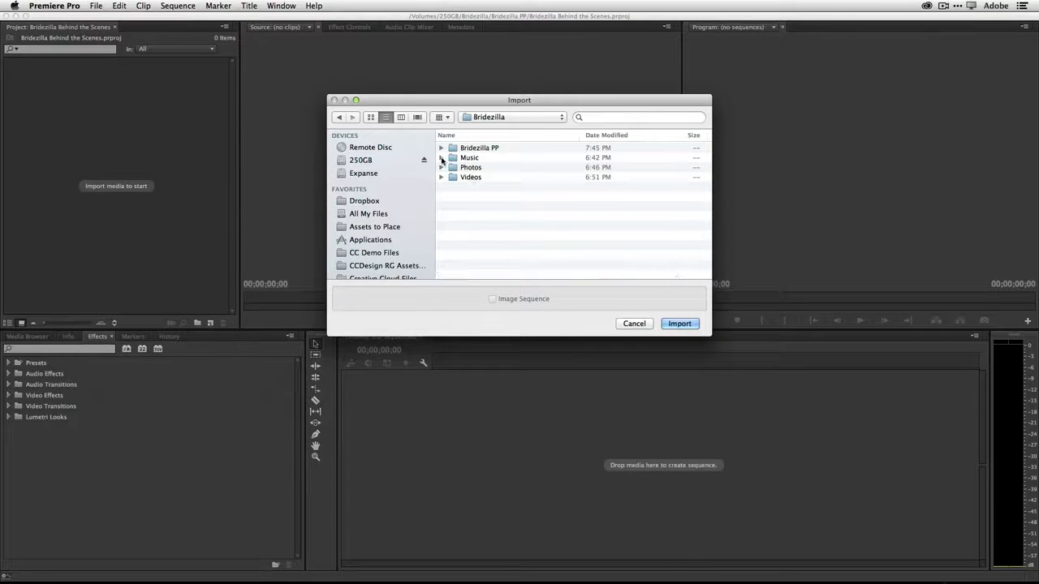
pyautogui.click(442, 158)
pyautogui.click(441, 158)
pyautogui.keyDown('shift'); pyautogui.click(456, 177); pyautogui.keyUp('shift')
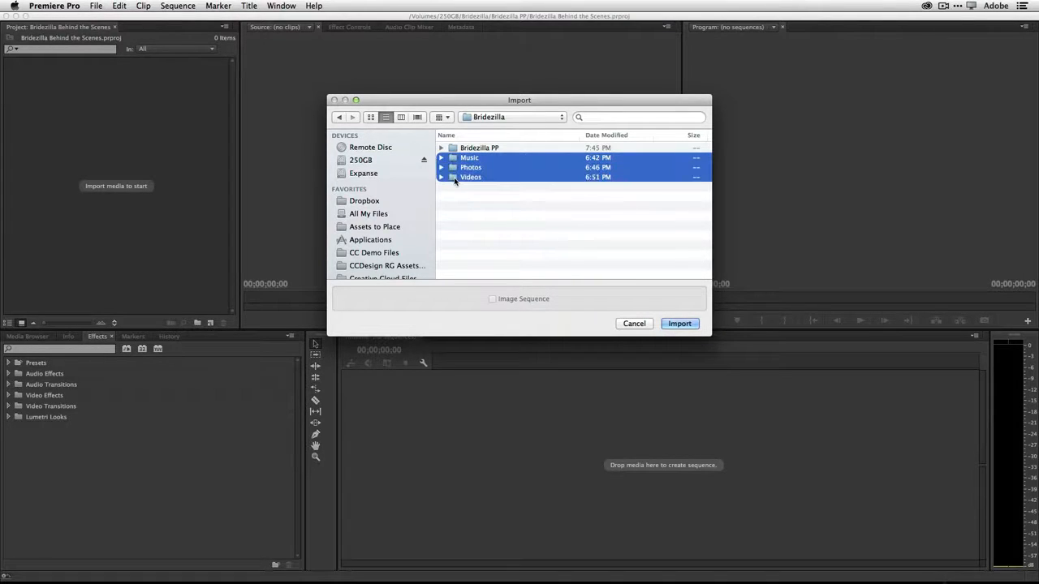
pyautogui.click(678, 323)
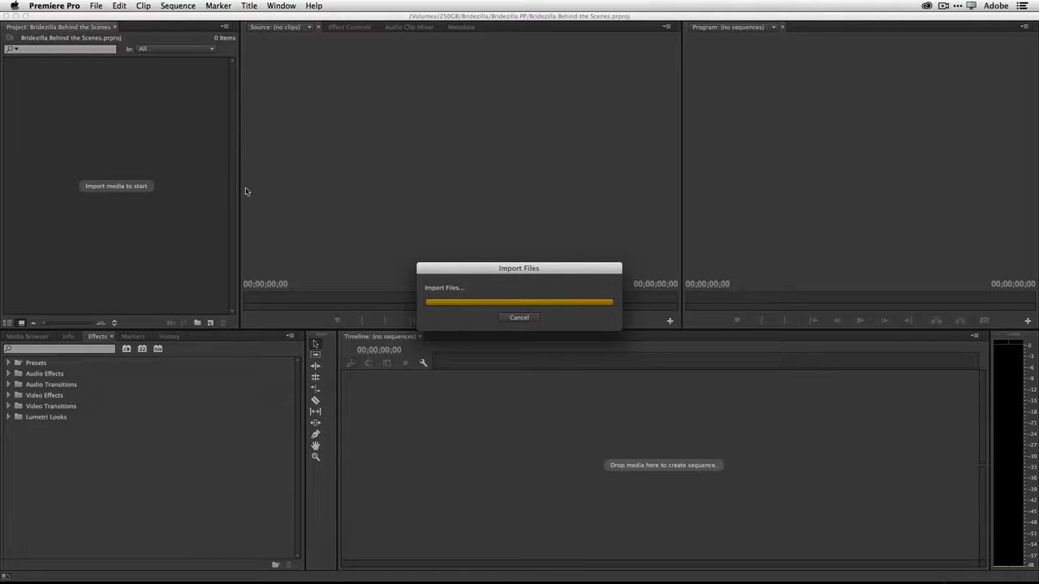
# - Open the imported Videos bin to view its clips
pyautogui.click(158, 170)
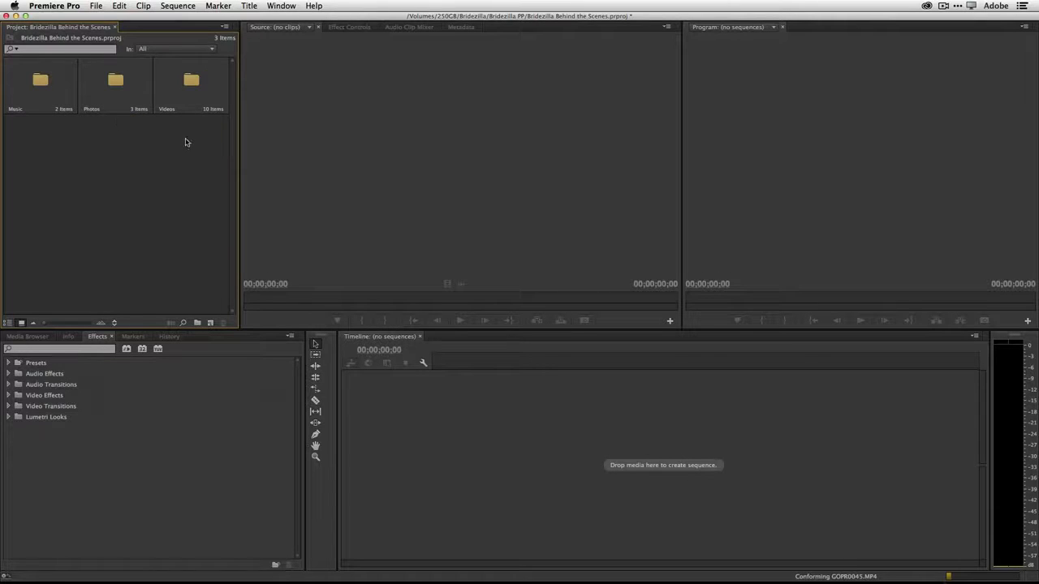
pyautogui.doubleClick(190, 84)
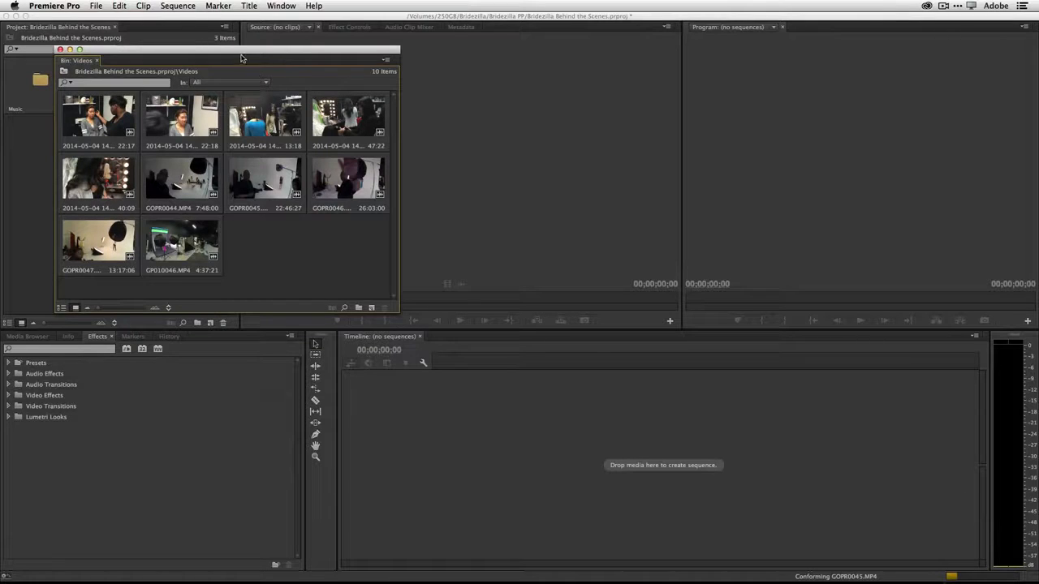
# - Dock the floating Videos bin in its own frame directly above the Project panel
pyautogui.moveTo(219, 55); pyautogui.dragTo(176, 62)
pyautogui.moveTo(14, 74); pyautogui.dragTo(77, 58)
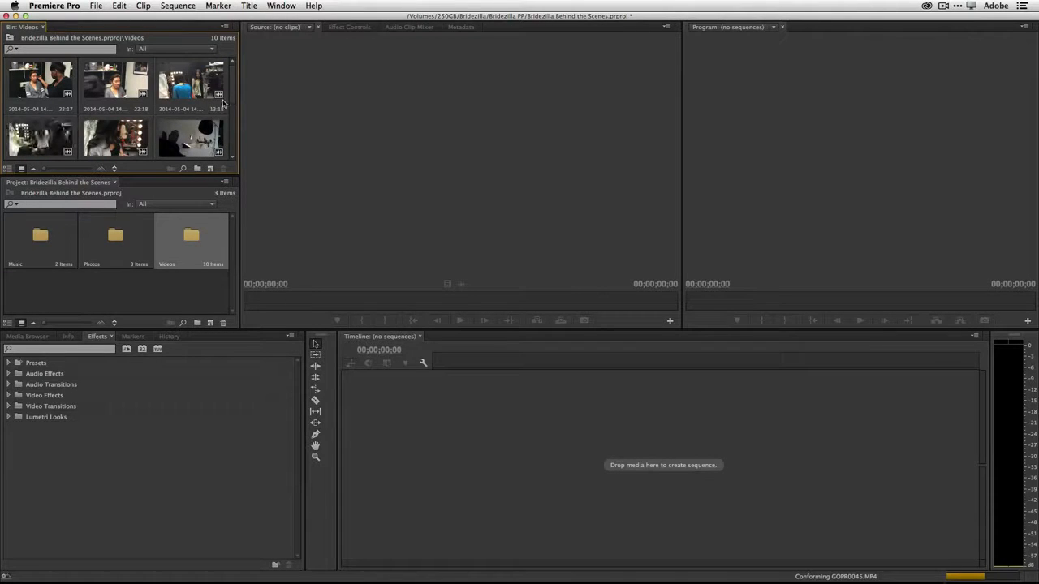
pyautogui.scroll(-3, 229, 101)
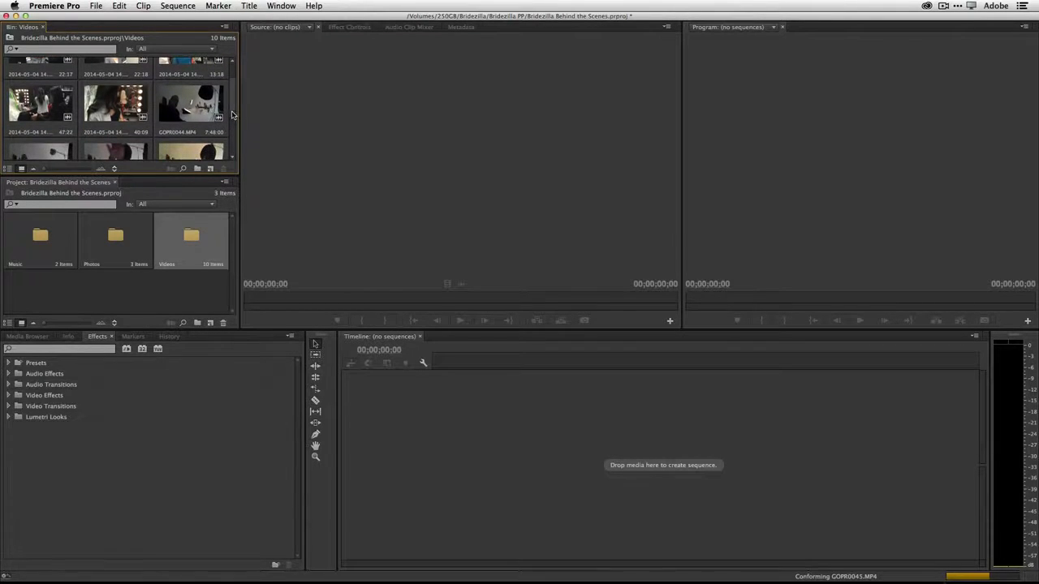
# - Display the Videos bin as a list and check the frame rates of its clips
pyautogui.click(224, 28)
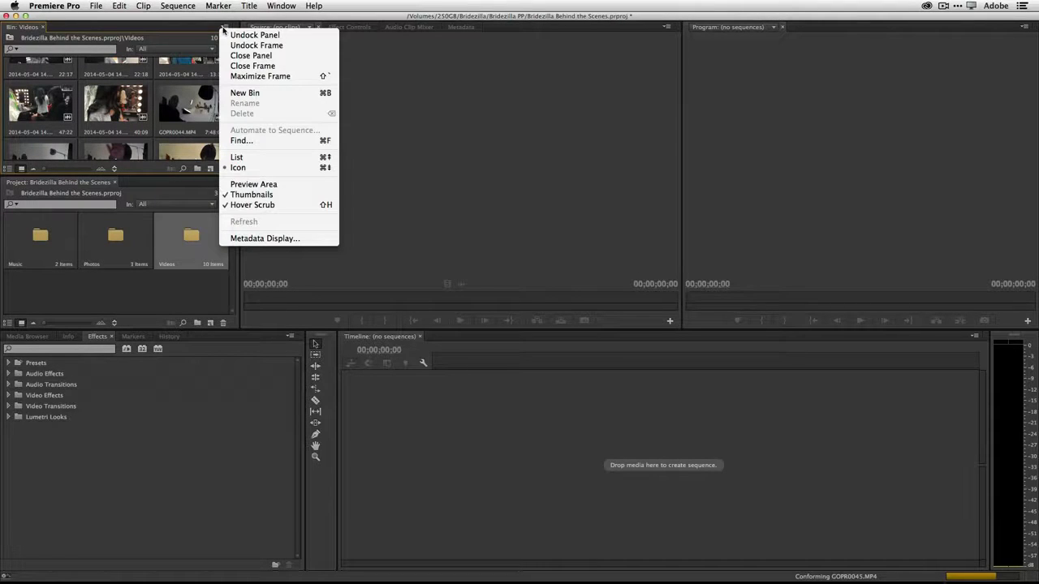
pyautogui.click(244, 157)
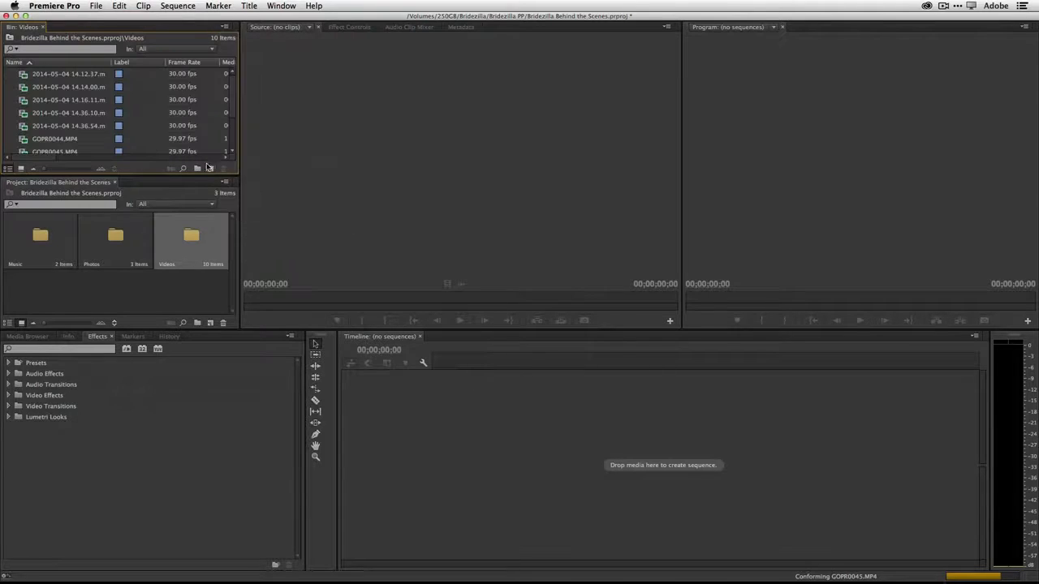
pyautogui.scroll(-1, 231, 127)
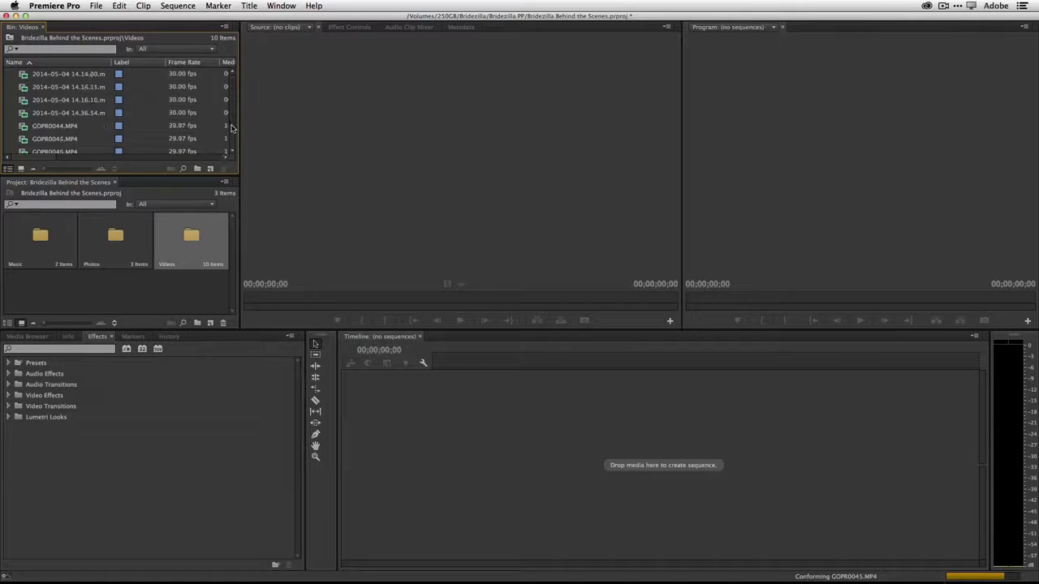
pyautogui.scroll(-2, 231, 130)
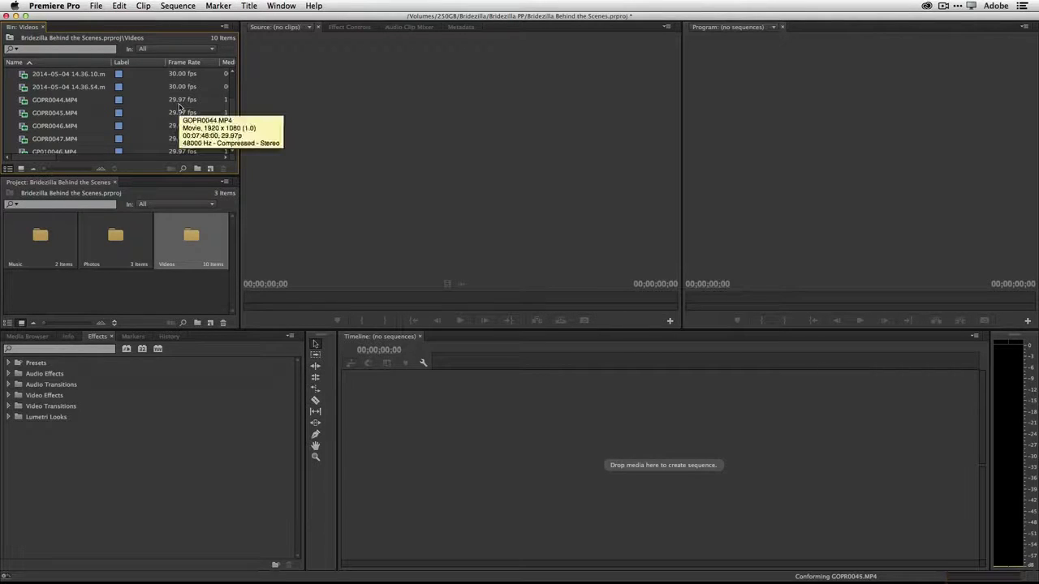
pyautogui.scroll(3, 207, 101)
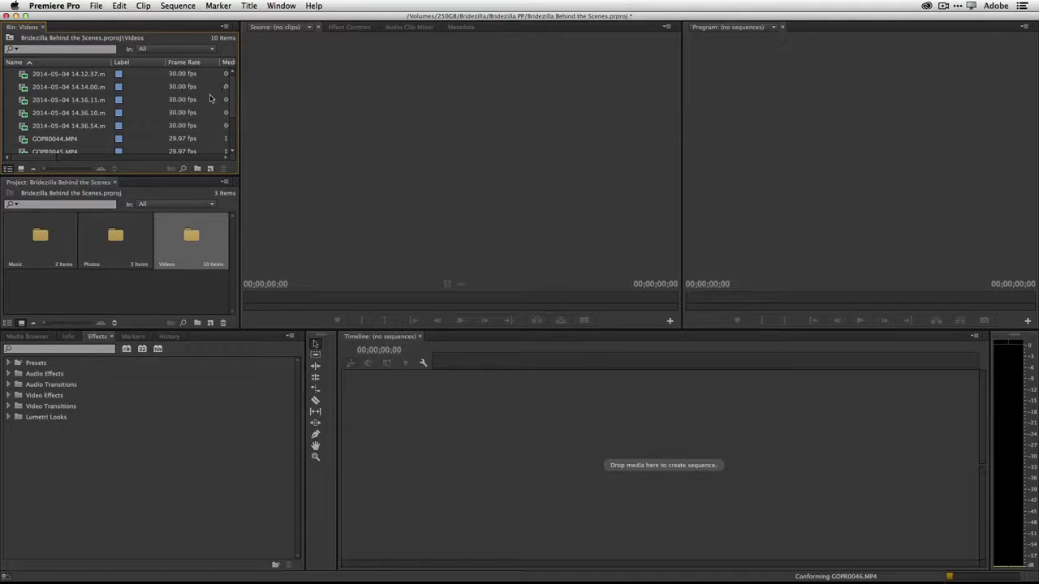
# - Select the clip 2014-05-04 14.12.37.mov and turn on the preview area for the Videos bin
pyautogui.click(90, 101)
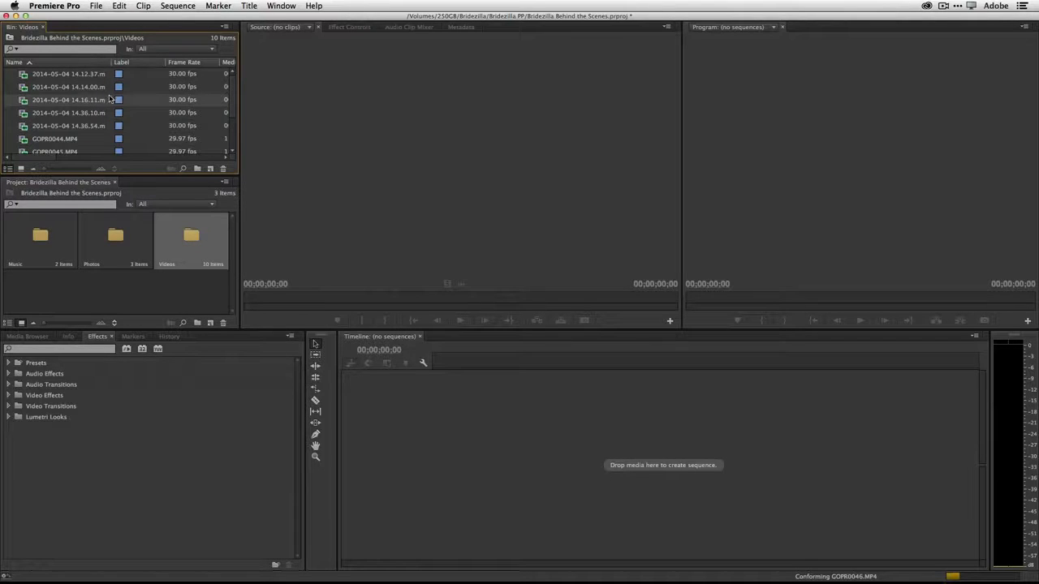
pyautogui.click(55, 77)
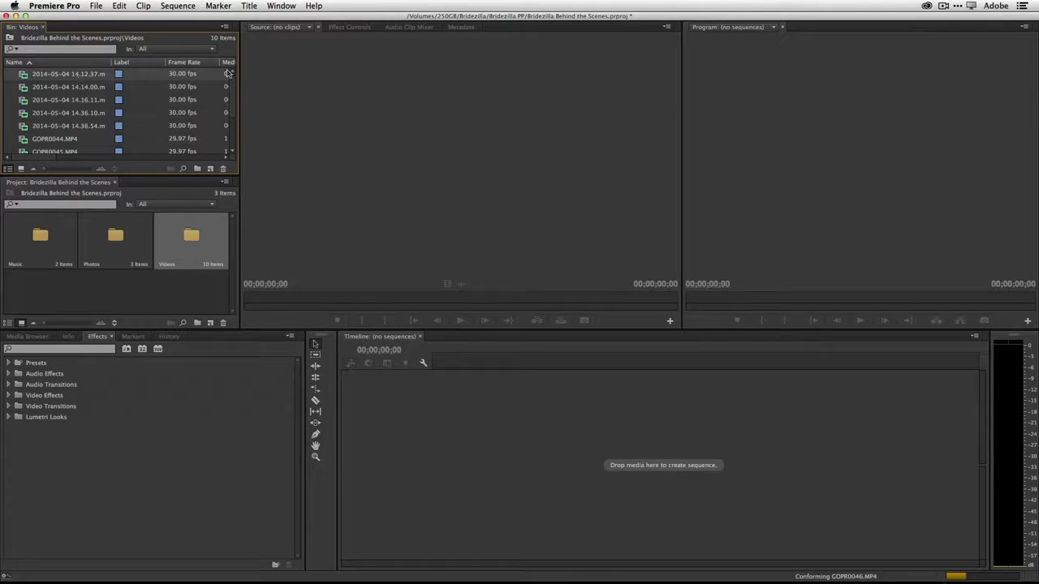
pyautogui.click(225, 29)
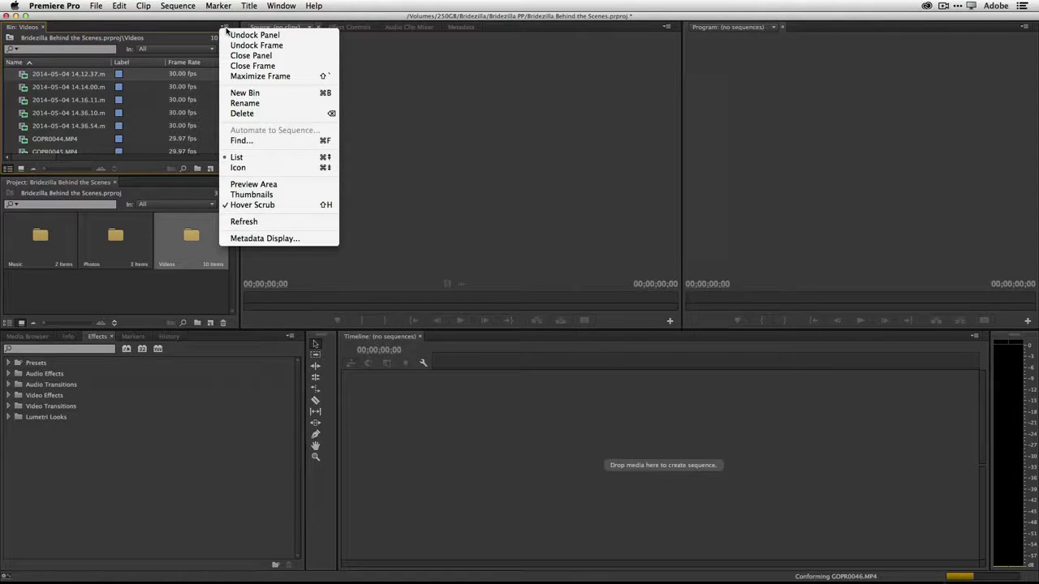
pyautogui.click(241, 185)
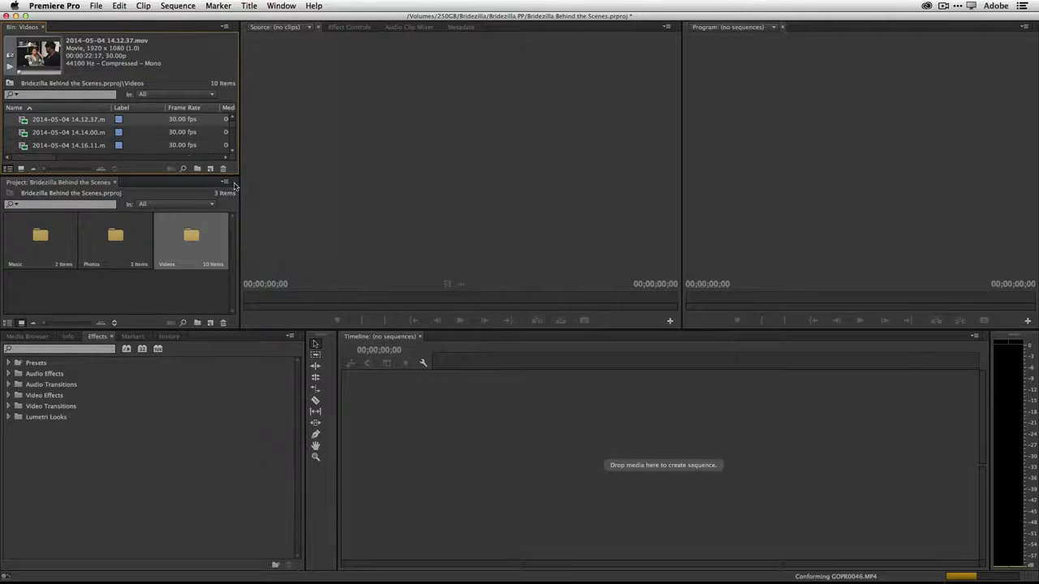
pyautogui.click(225, 28)
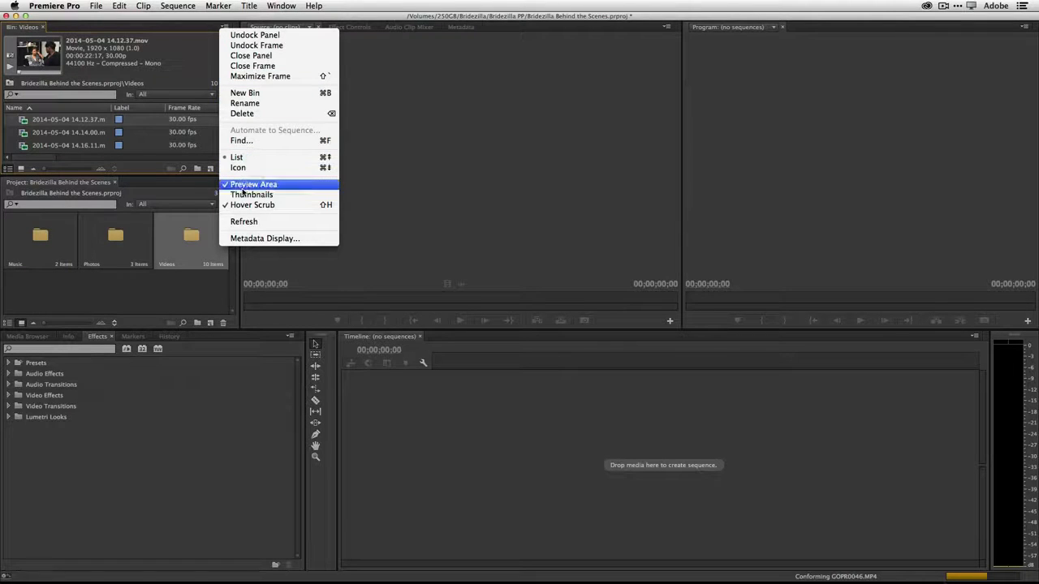
pyautogui.click(175, 69)
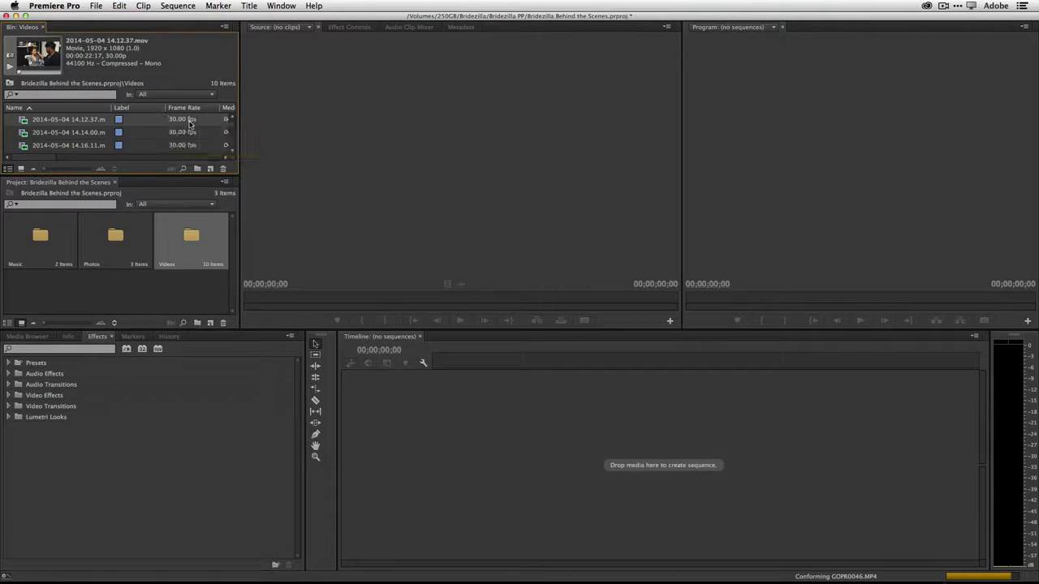
# - Create a new sequence from the GOPR0044.MP4 clip in the Videos bin
pyautogui.scroll(-4, 232, 127)
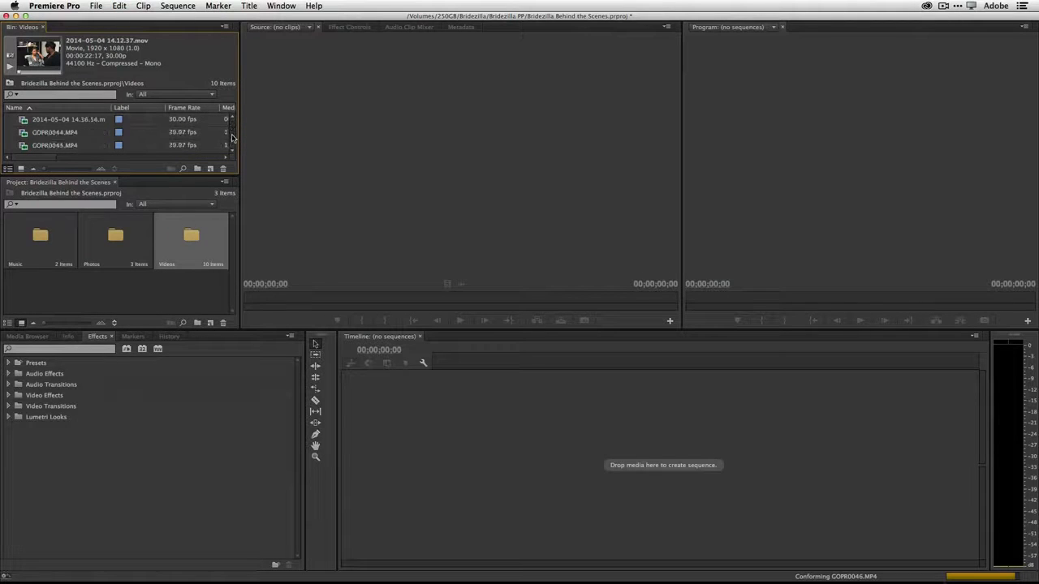
pyautogui.click(82, 138)
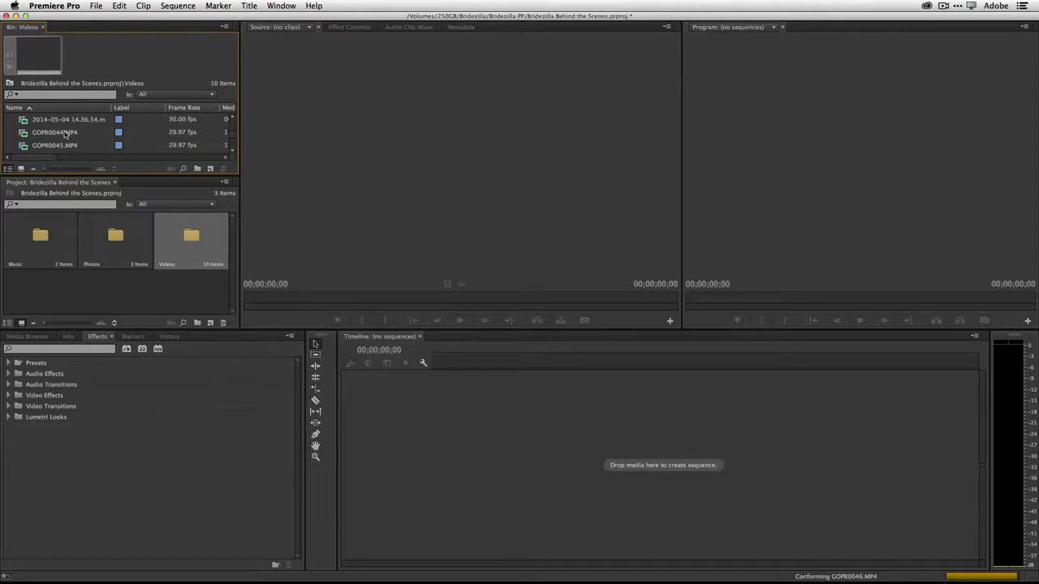
pyautogui.click(66, 133)
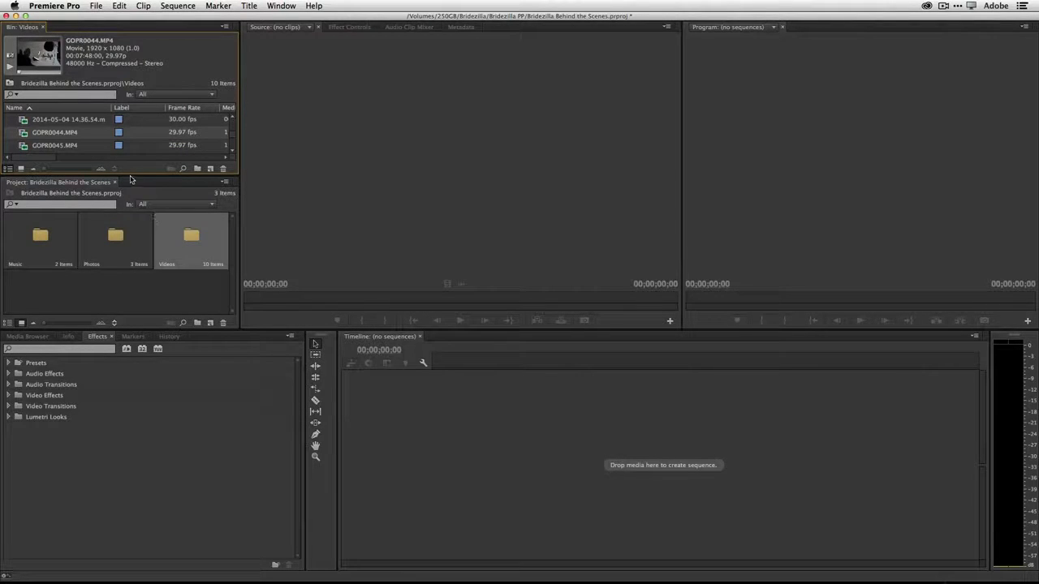
pyautogui.rightClick(69, 138)
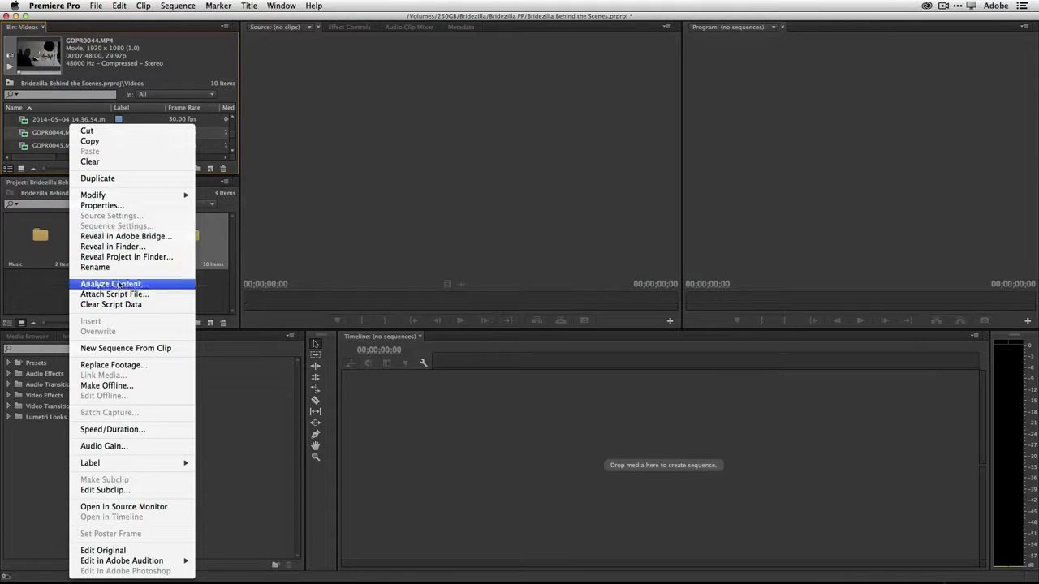
pyautogui.click(143, 351)
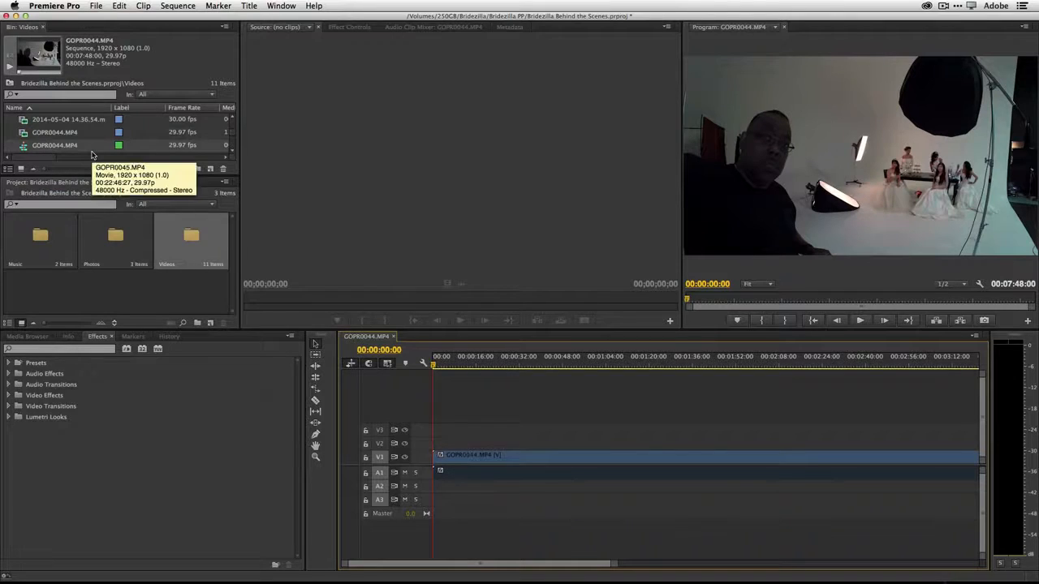
# - Delete the GOPR0044.MP4 clip from the new sequence's timeline and rename the sequence Bridezilla
pyautogui.click(537, 462)
pyautogui.press('Delete')
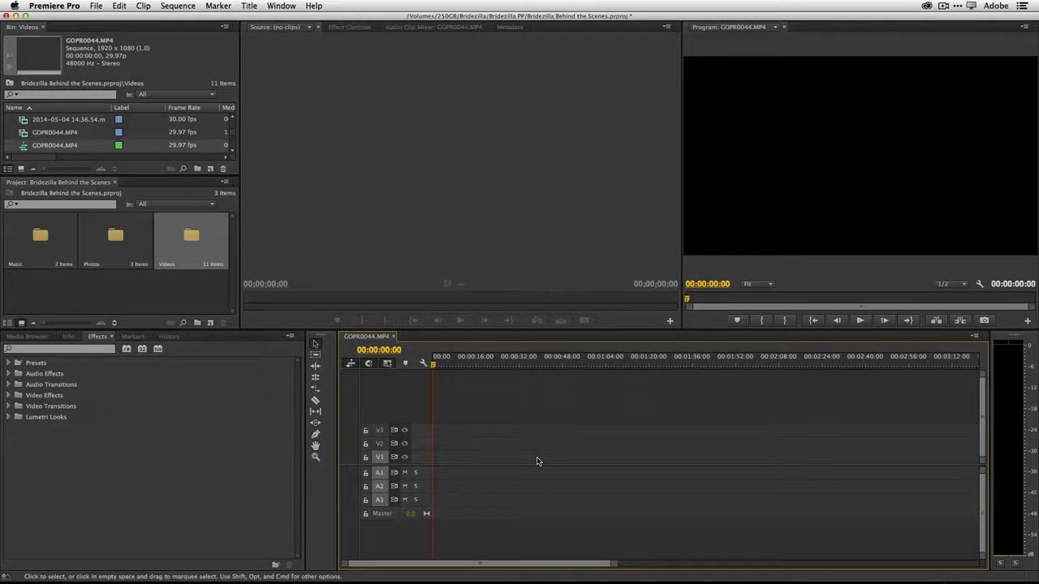
pyautogui.moveTo(30, 151)
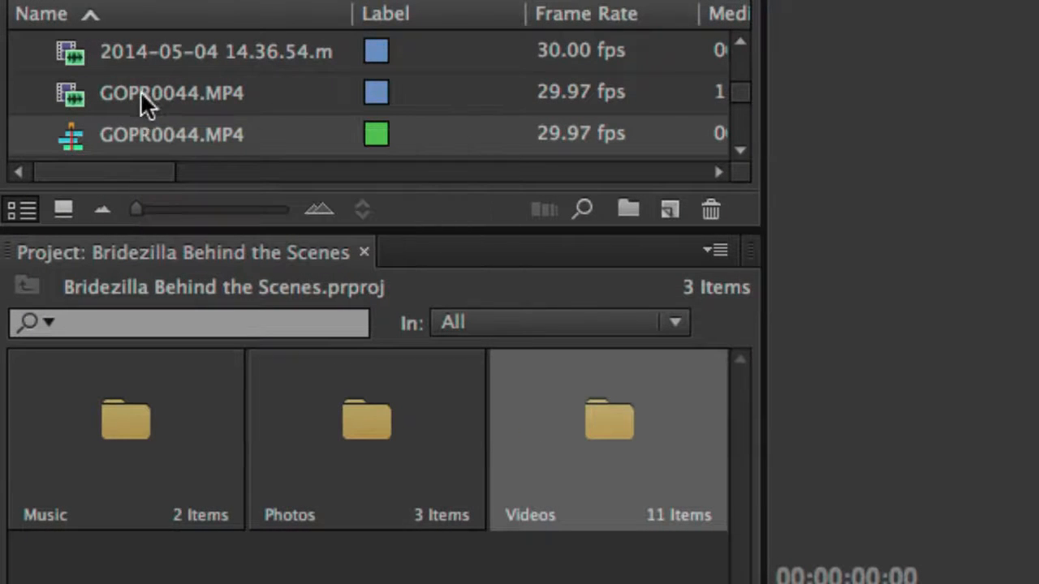
pyautogui.click(140, 137)
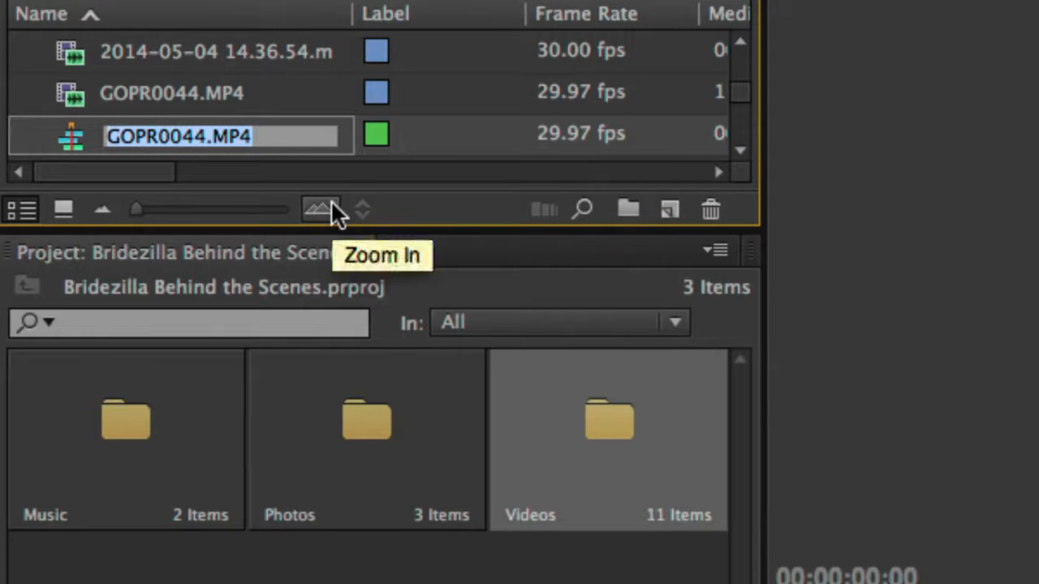
pyautogui.write('Bridezilla')
pyautogui.press('Tab')
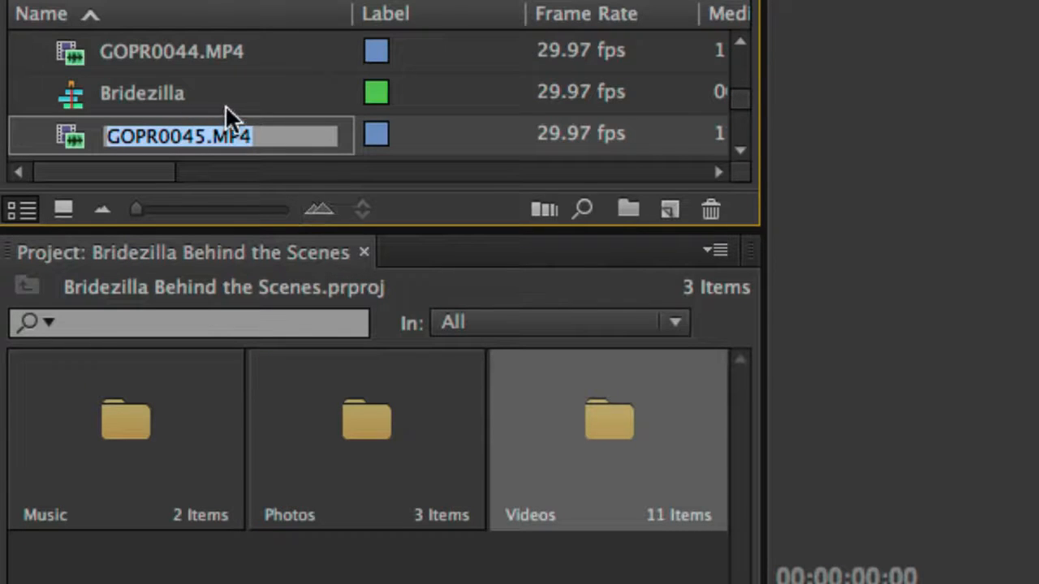
pyautogui.press('Escape')
pyautogui.moveTo(263, 144)
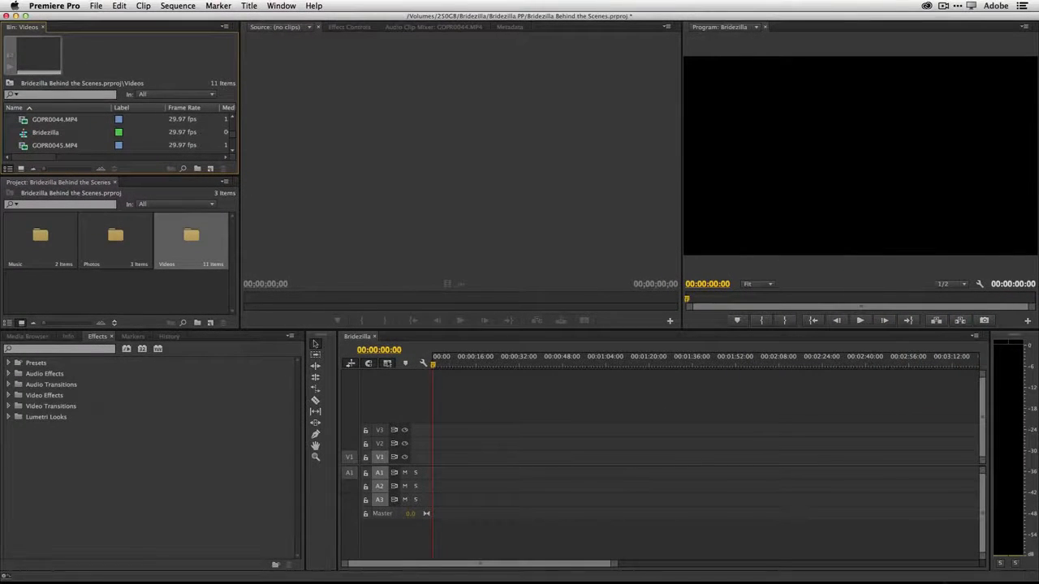
pyautogui.click(245, 6)
pyautogui.moveTo(249, 20)
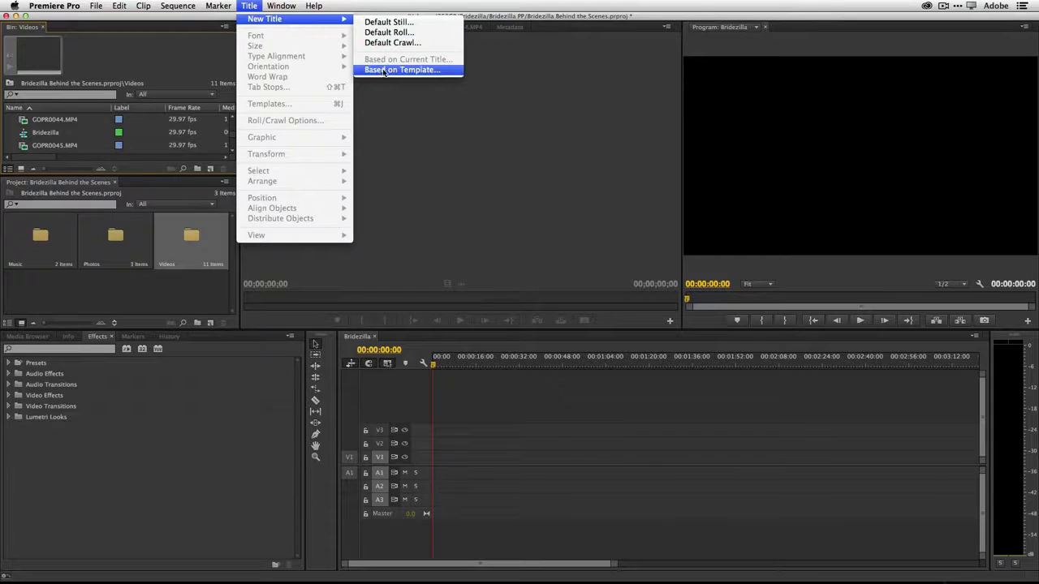
pyautogui.press('Escape')
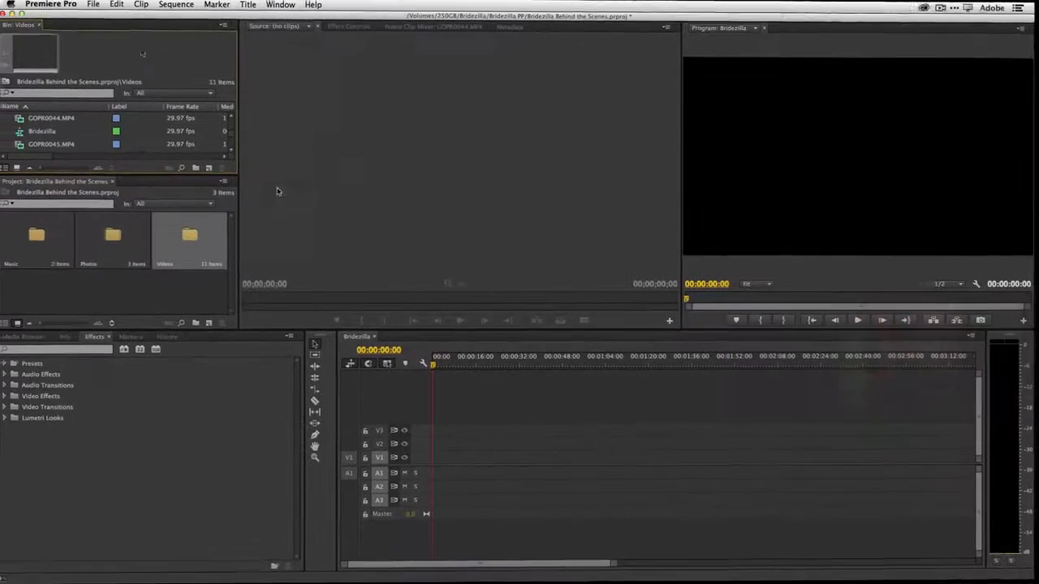
# - Create a dynamically linked After Effects composition at 1920 x 1080, 29.97fps Non-Drop-Frame, with square pixels
pyautogui.click(96, 6)
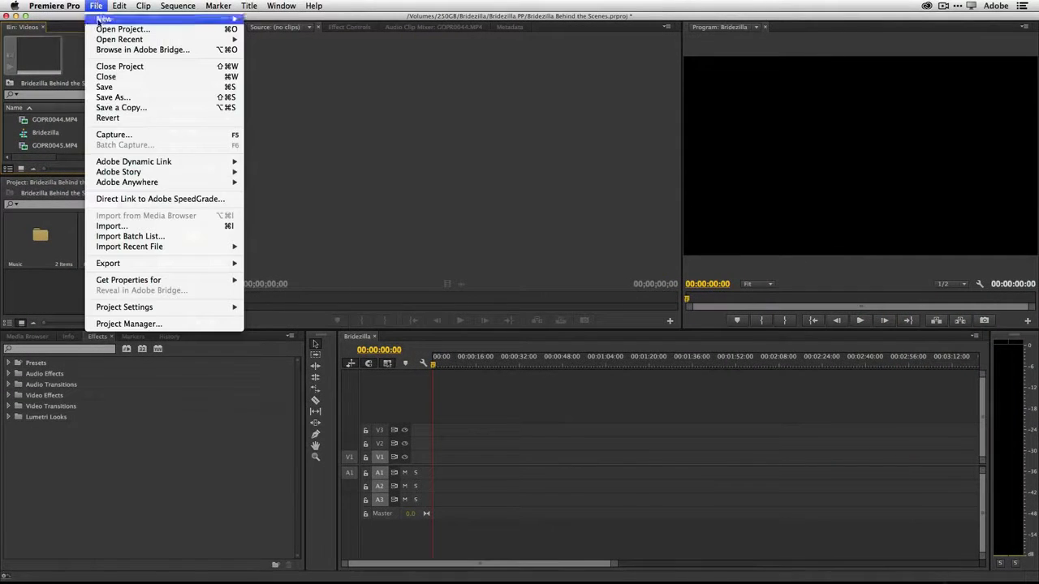
pyautogui.moveTo(134, 163)
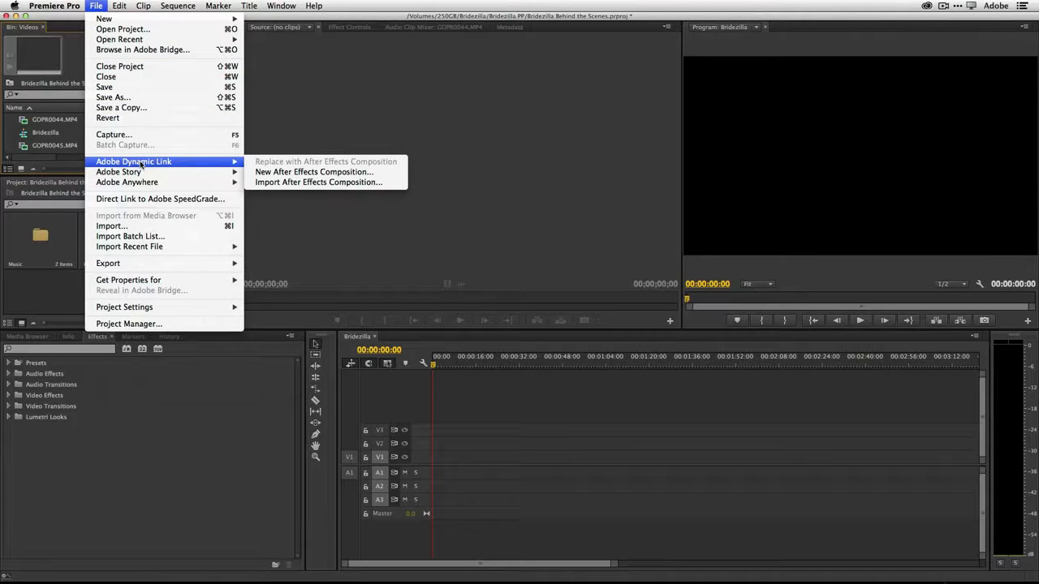
pyautogui.click(271, 172)
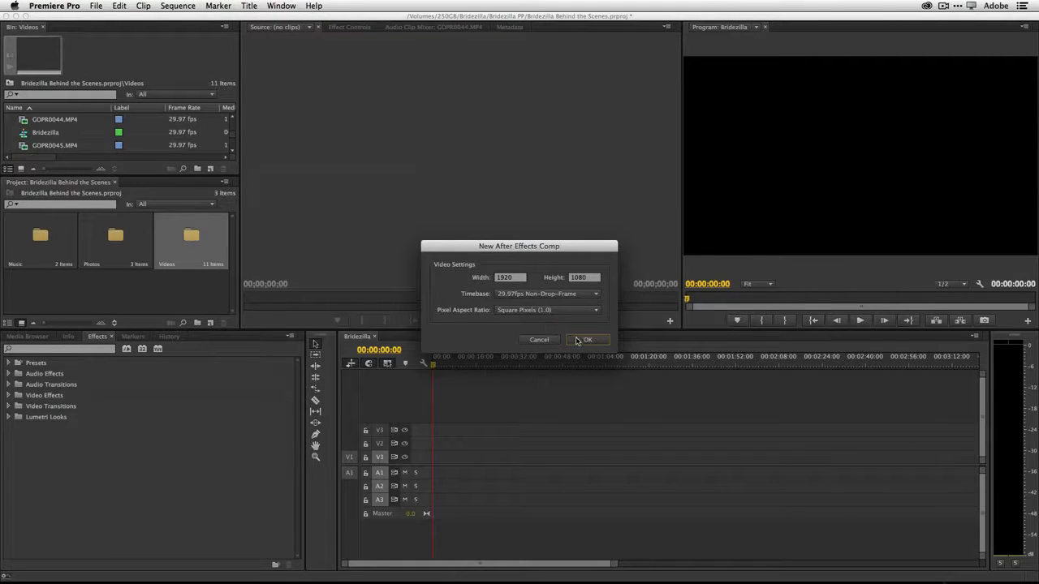
pyautogui.click(580, 341)
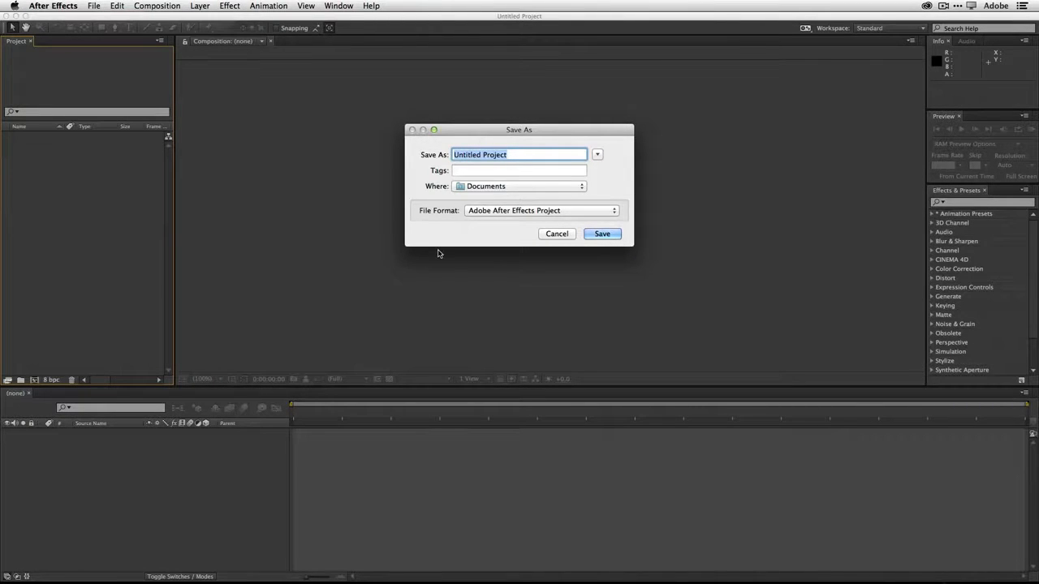
# - Save the After Effects project as "Opening Title" in the Bridezilla folder on the 250GB drive
pyautogui.write('Opening Title')
pyautogui.click(597, 154)
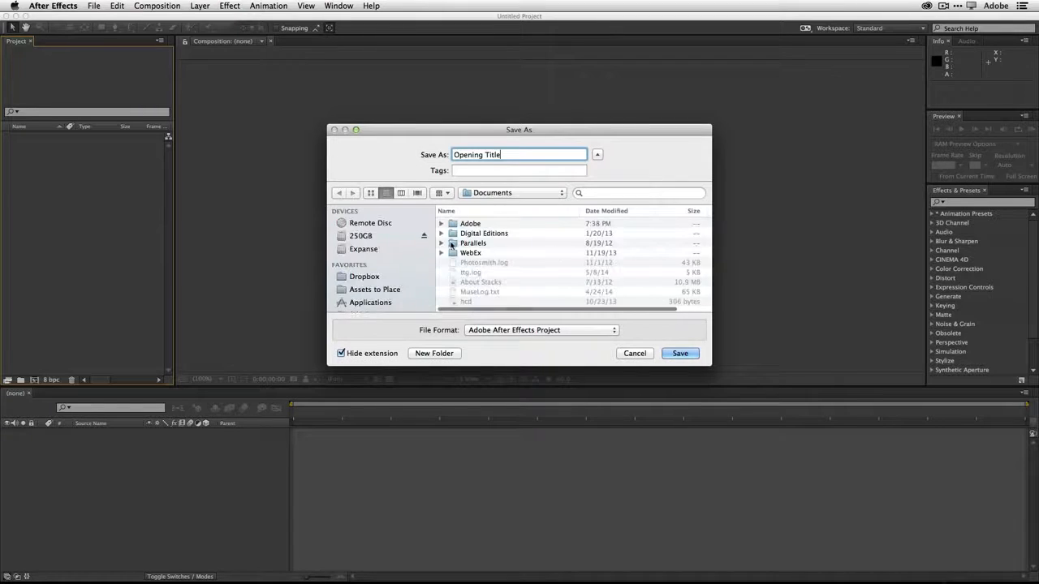
pyautogui.click(363, 237)
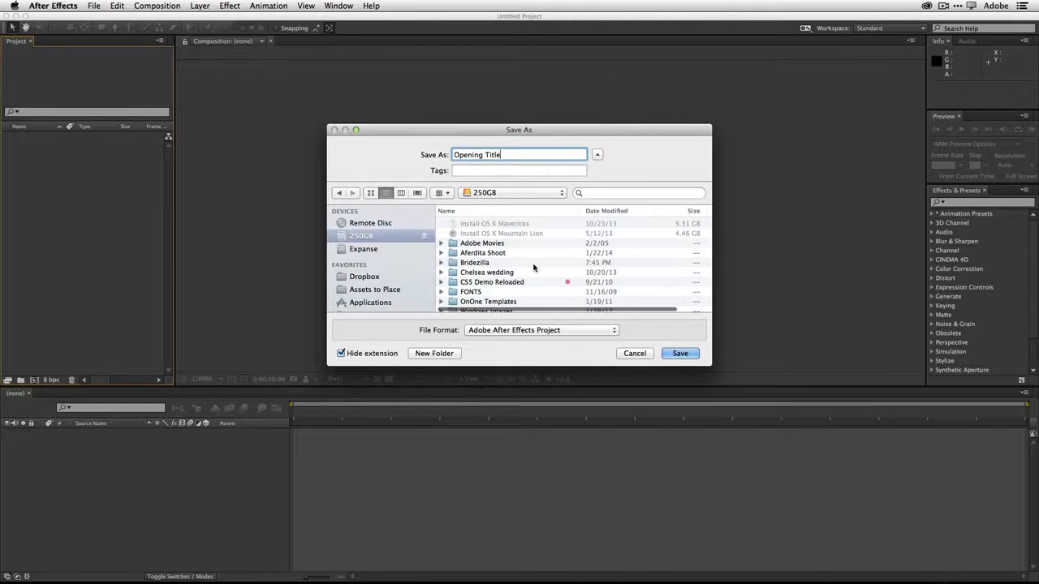
pyautogui.doubleClick(479, 262)
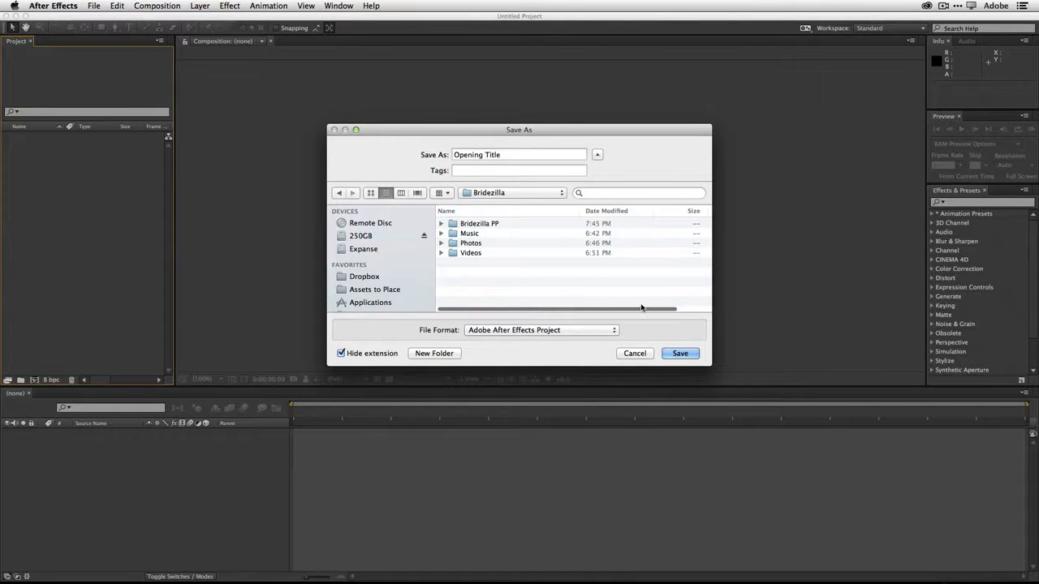
pyautogui.click(674, 354)
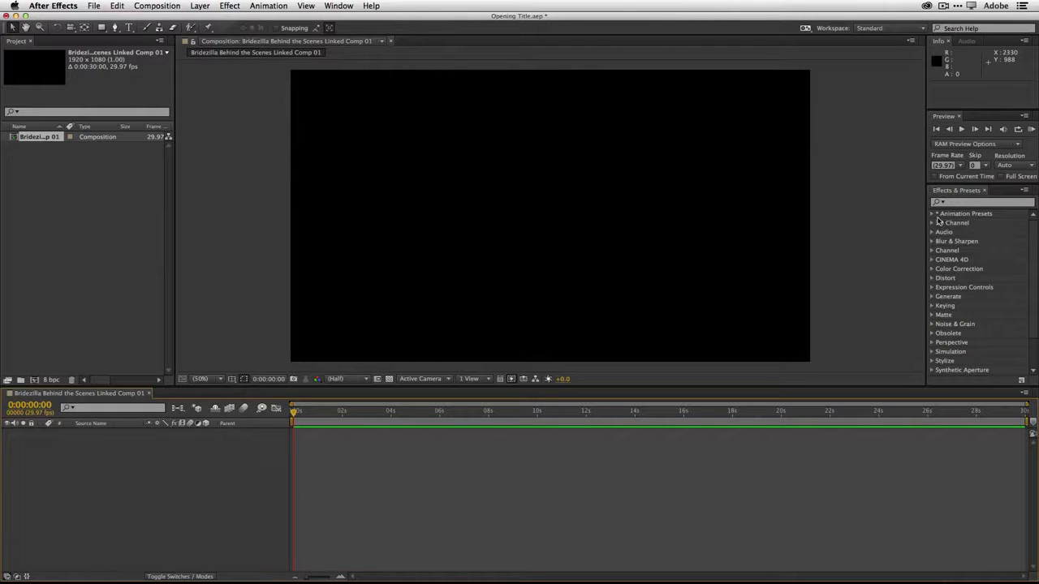
# - Look through the Text animation presets and browse them in Adobe Bridge, opening the Text > Animate In folder
pyautogui.click(932, 214)
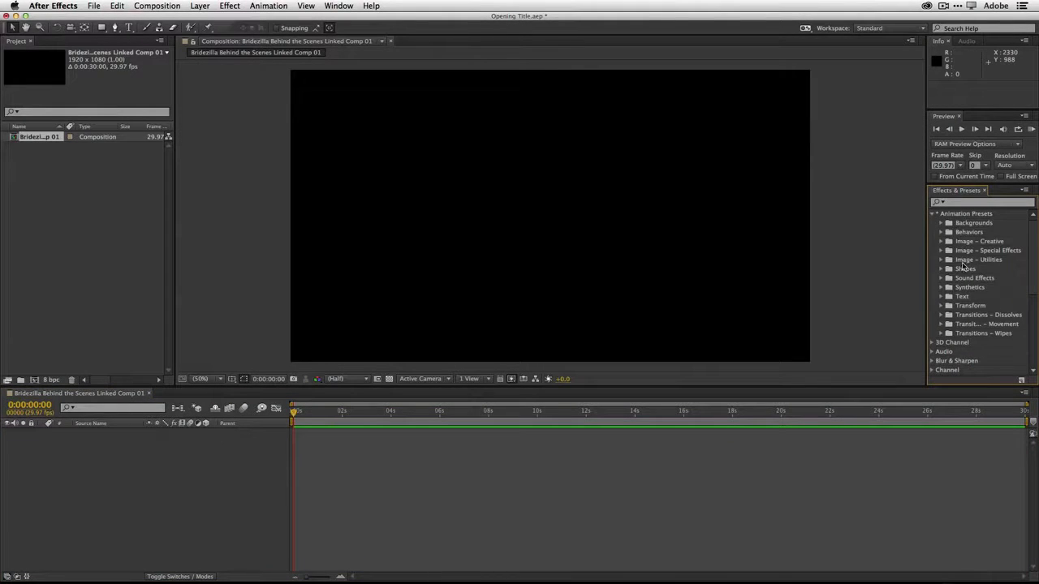
pyautogui.click(942, 297)
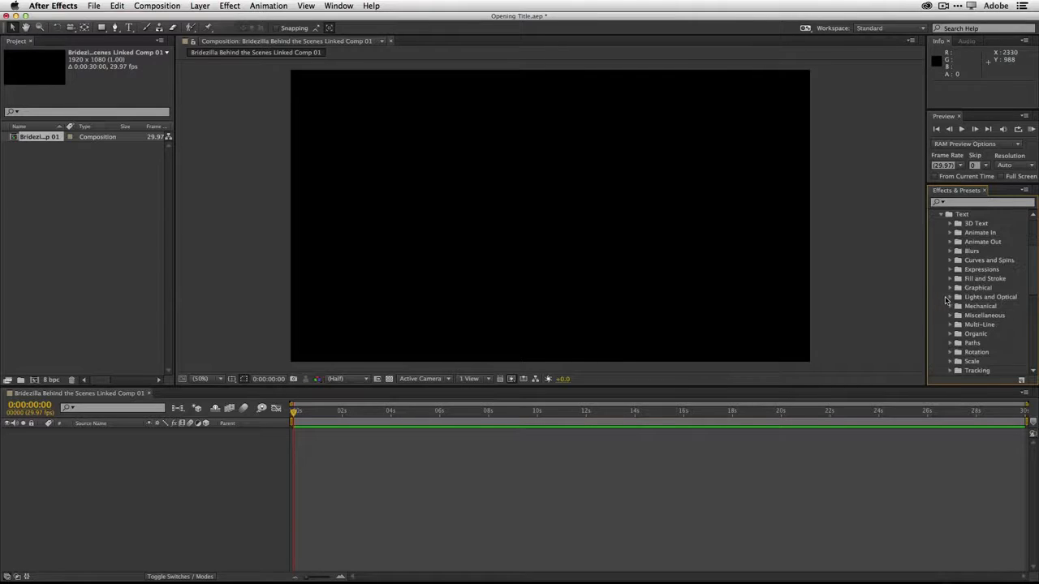
pyautogui.click(950, 233)
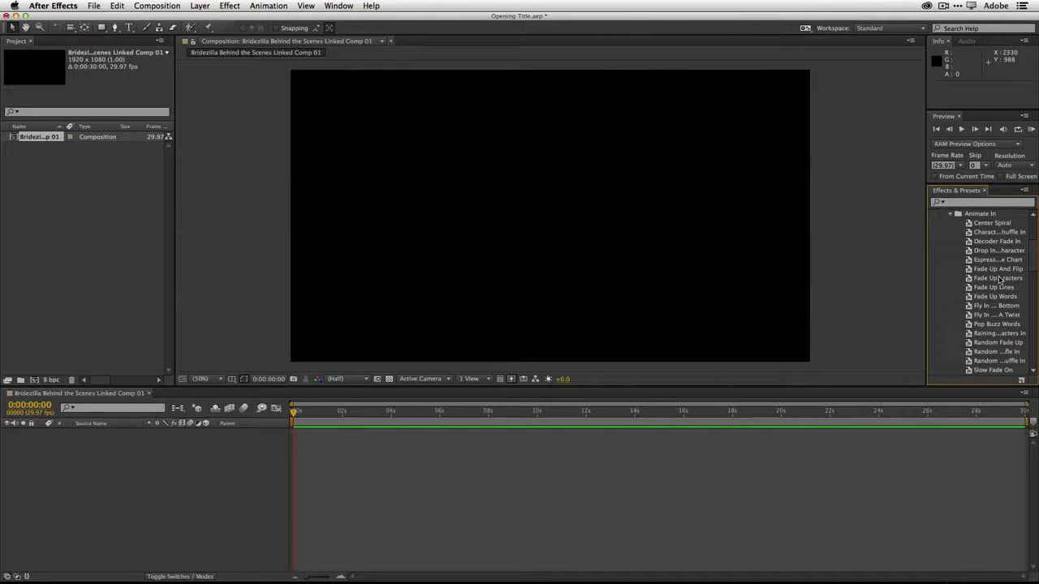
pyautogui.click(1024, 191)
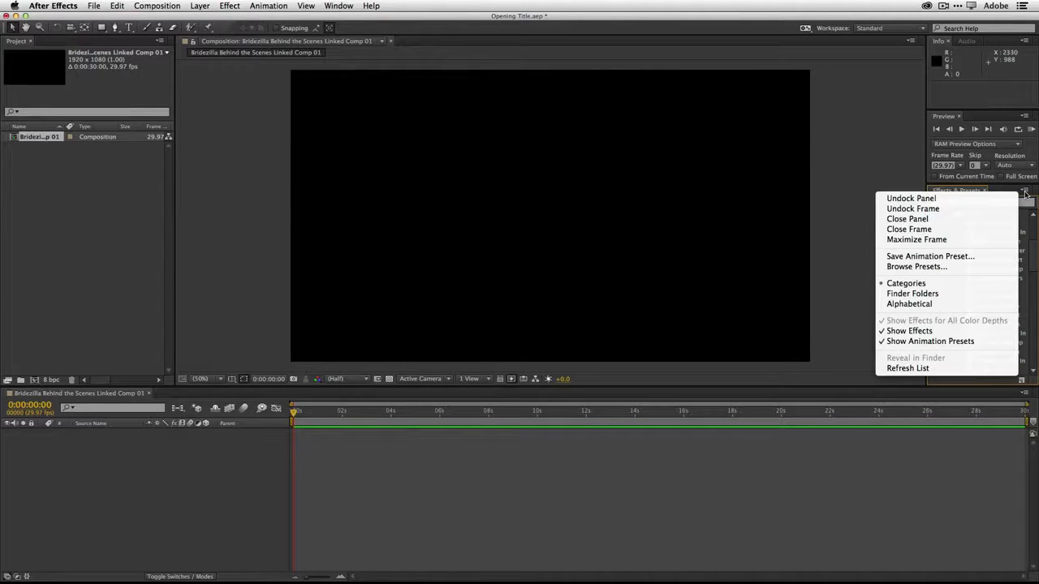
pyautogui.click(981, 268)
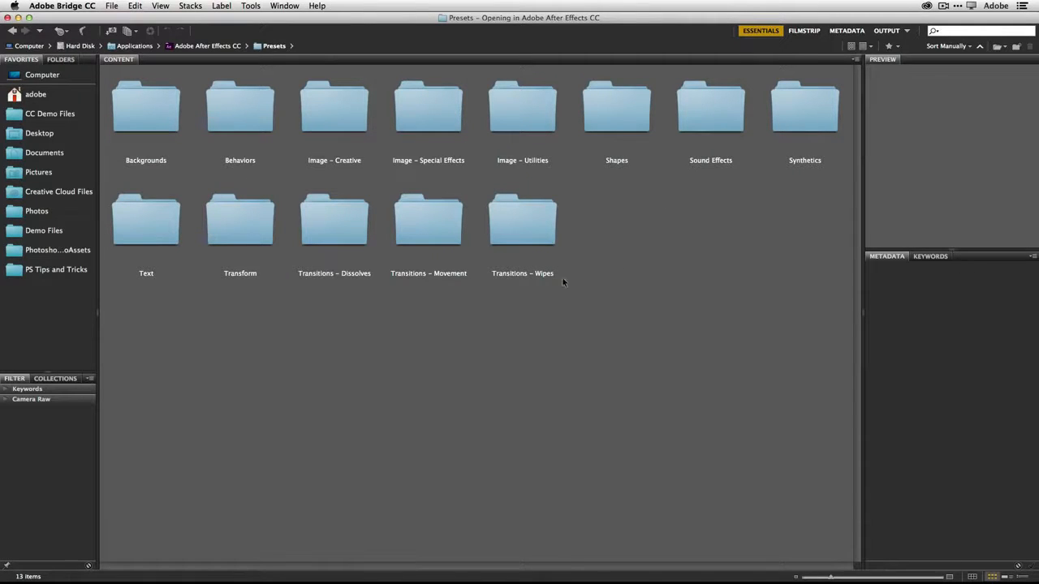
pyautogui.doubleClick(128, 221)
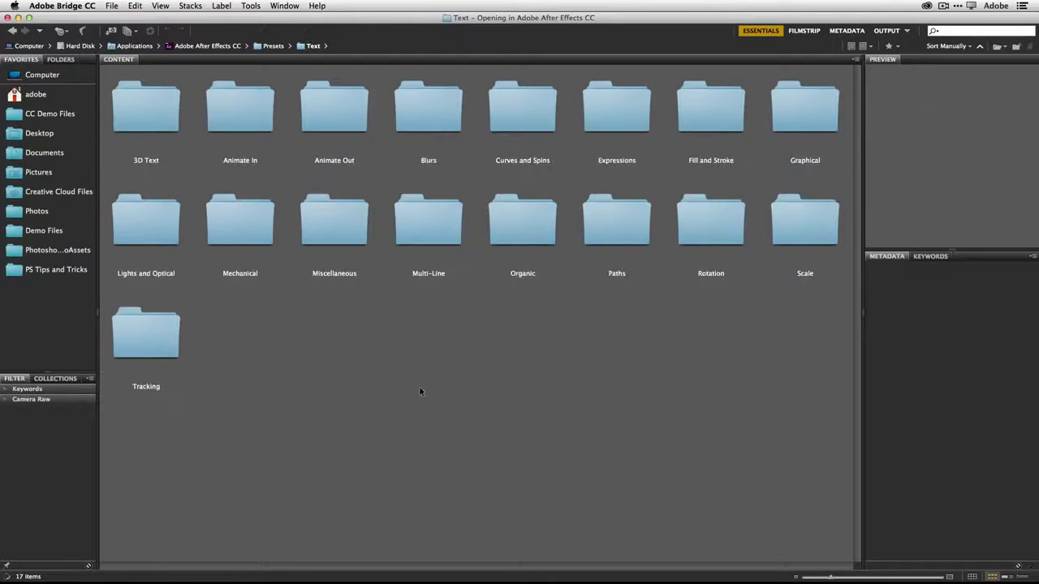
pyautogui.doubleClick(223, 115)
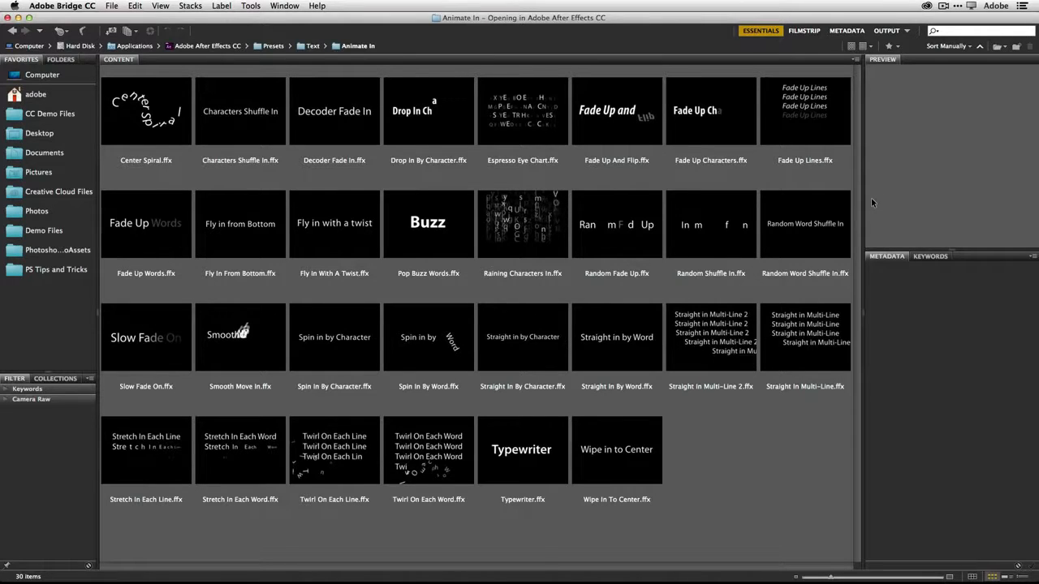
# - Preview several Animate In text presets, including Characters Shuffle In, Decoder Fade In, Smooth Move In, Random Fade Up and Slow Fade On
pyautogui.press('Right')
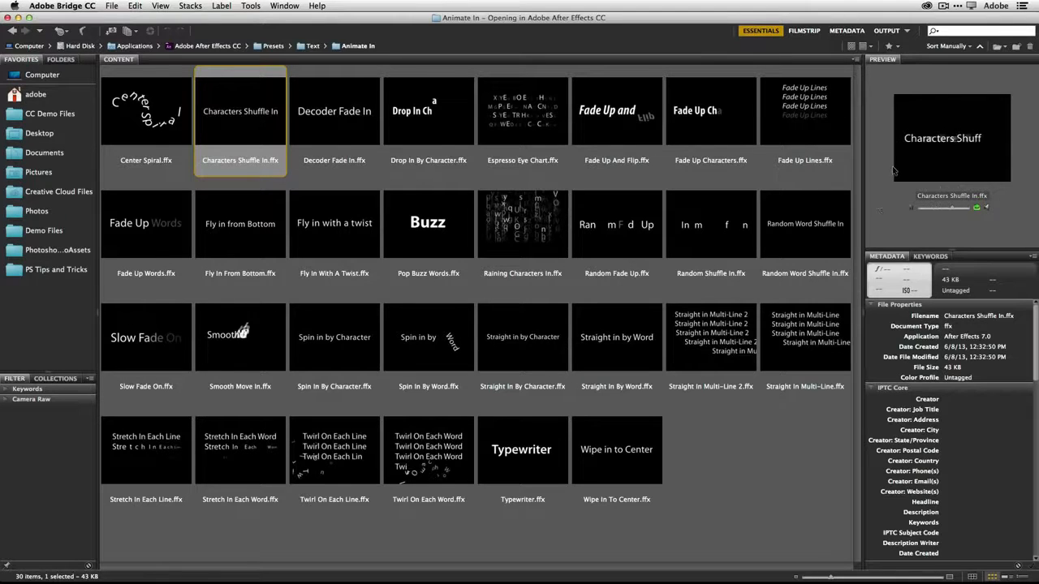
pyautogui.click(347, 112)
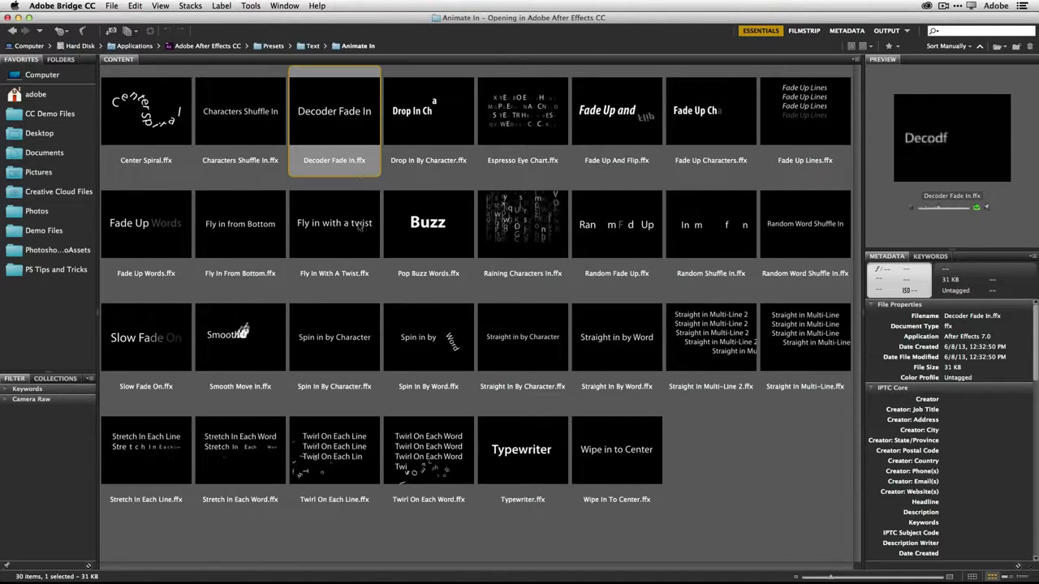
pyautogui.click(227, 339)
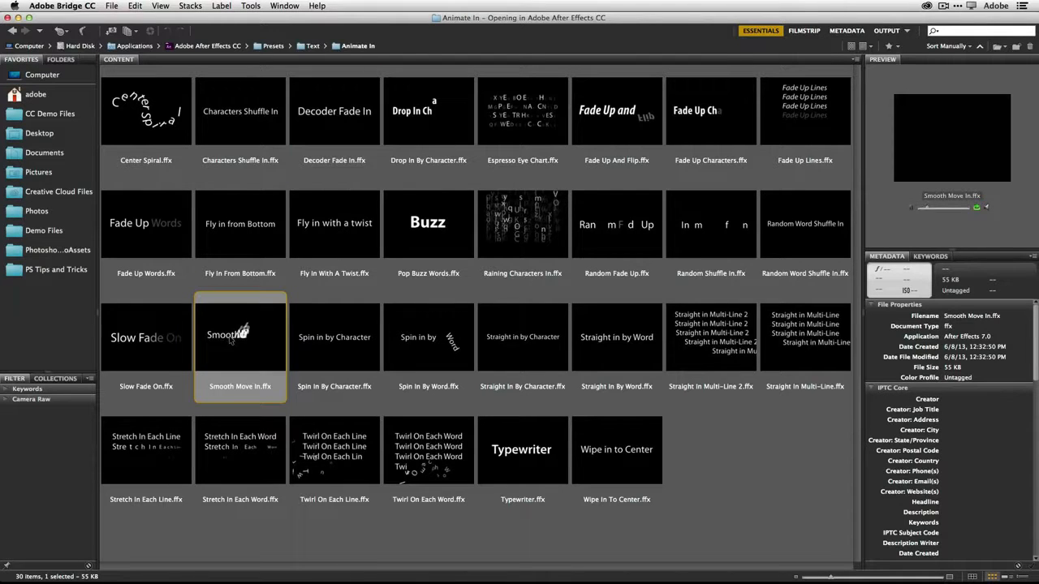
pyautogui.click(394, 343)
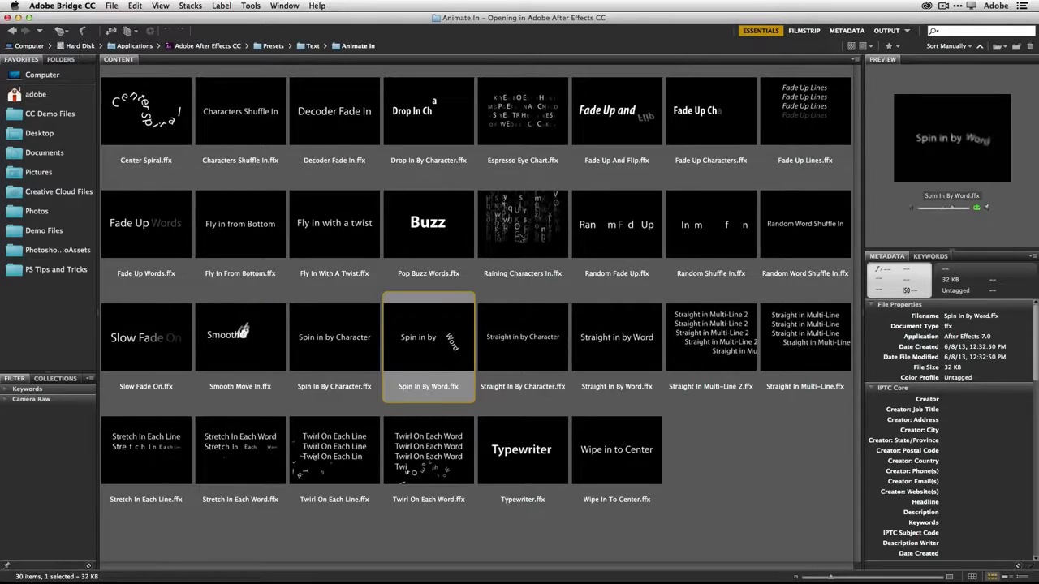
pyautogui.click(598, 232)
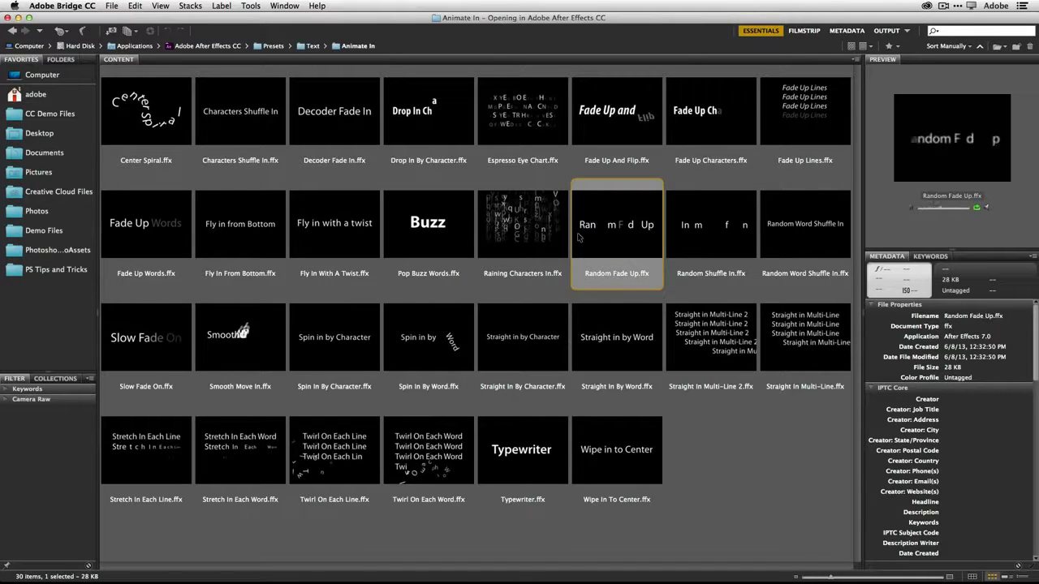
pyautogui.click(707, 229)
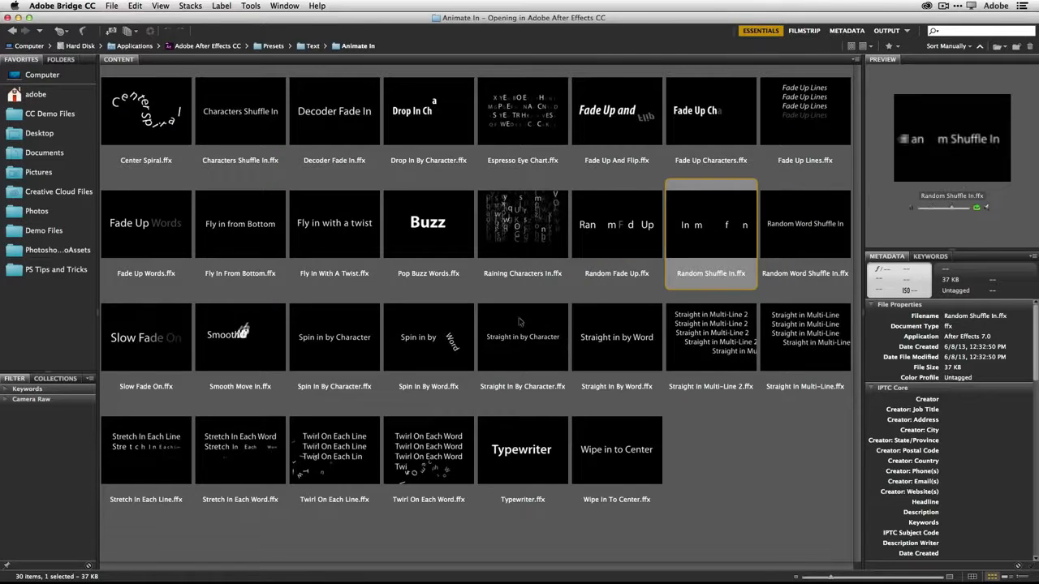
pyautogui.click(143, 345)
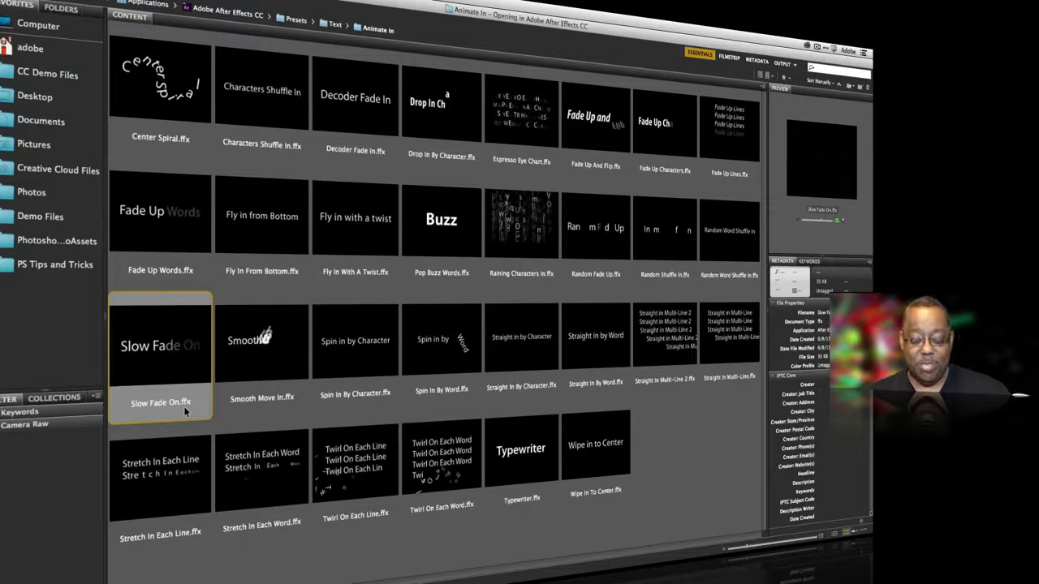
# - Switch back to After Effects and apply the Slow Fade On text preset to the empty linked composition
pyautogui.press('super+Tab')
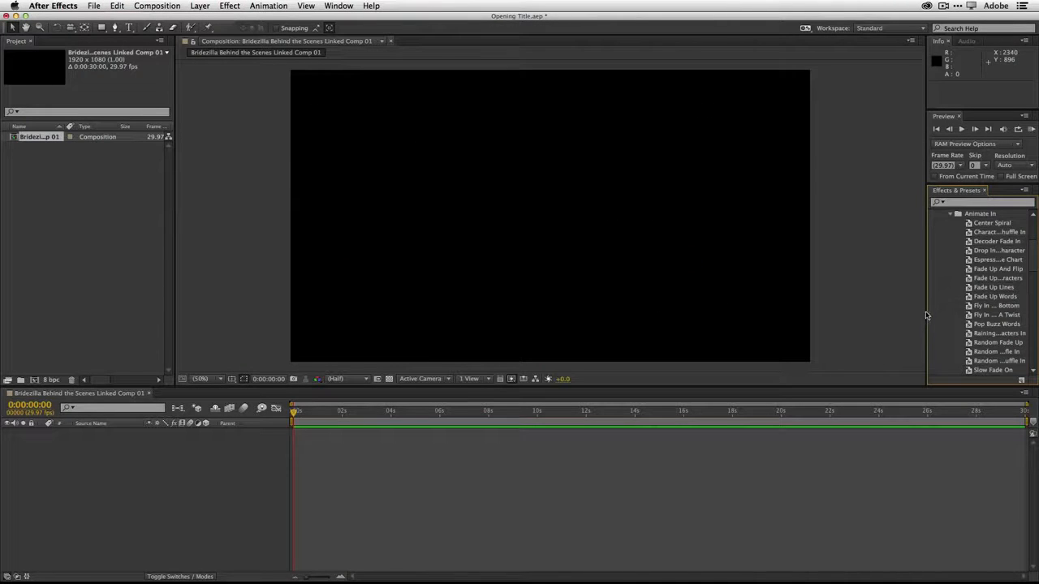
pyautogui.scroll(-2, 964, 319)
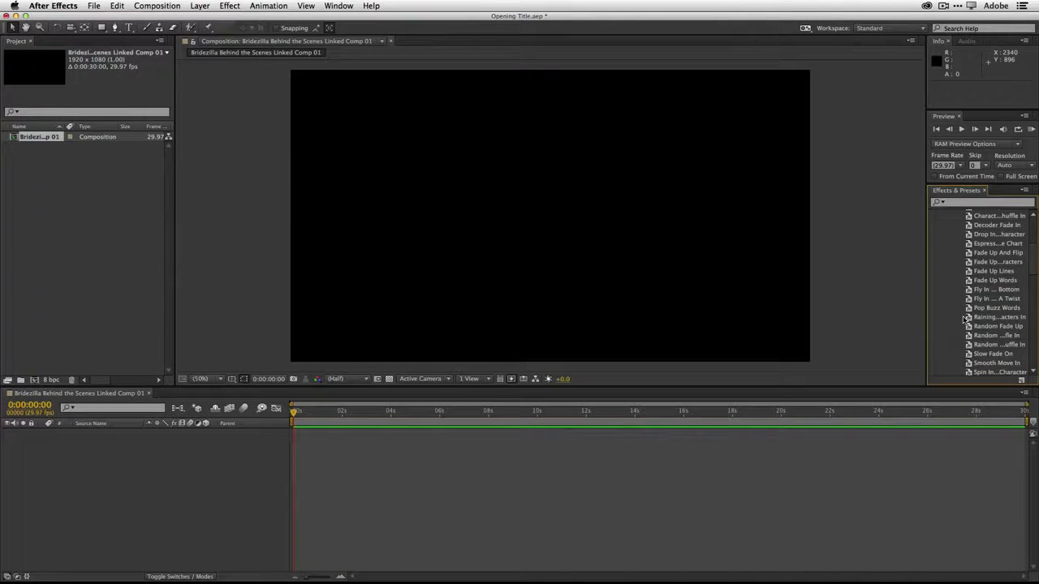
pyautogui.click(970, 357)
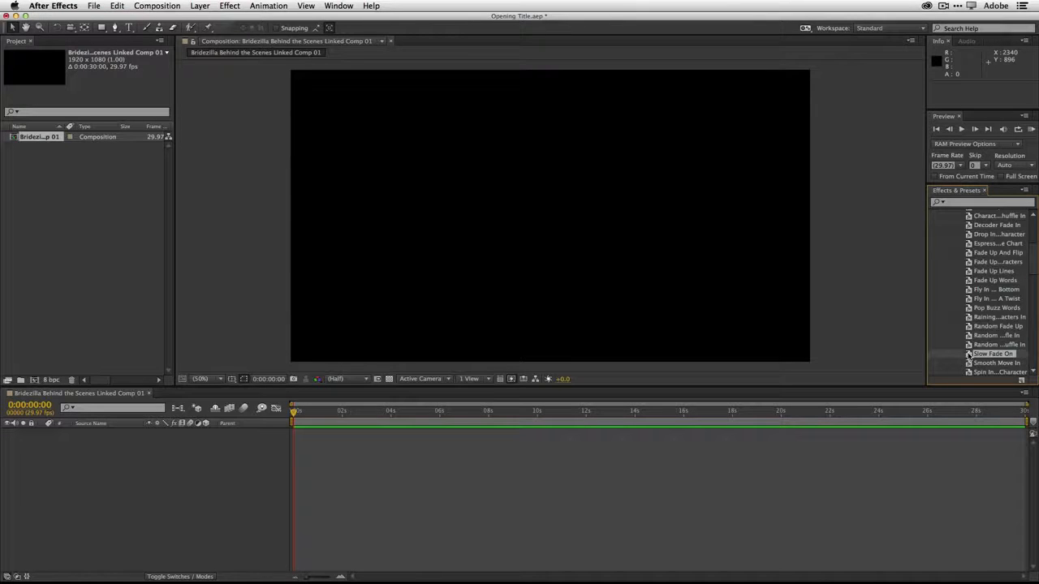
pyautogui.doubleClick(971, 357)
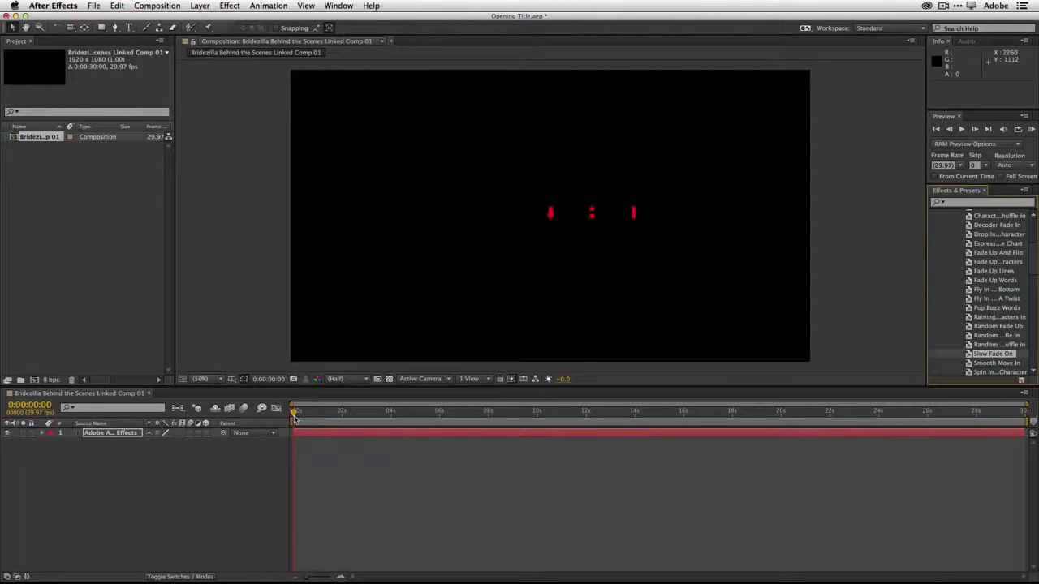
# - Scrub to 0:00:03:11 so the faded-in text shows, and replace the placeholder text with "BRIDEZILLA"
pyautogui.moveTo(294, 414); pyautogui.dragTo(383, 423)
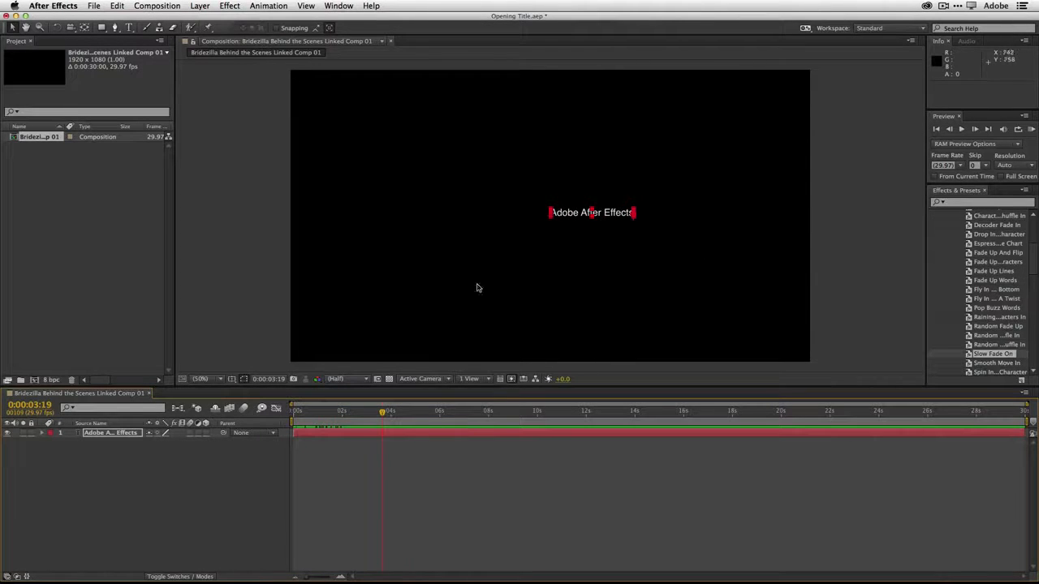
pyautogui.moveTo(382, 414)
pyautogui.mouseDown()
pyautogui.moveTo(315, 415)
pyautogui.moveTo(376, 415)
pyautogui.mouseUp()
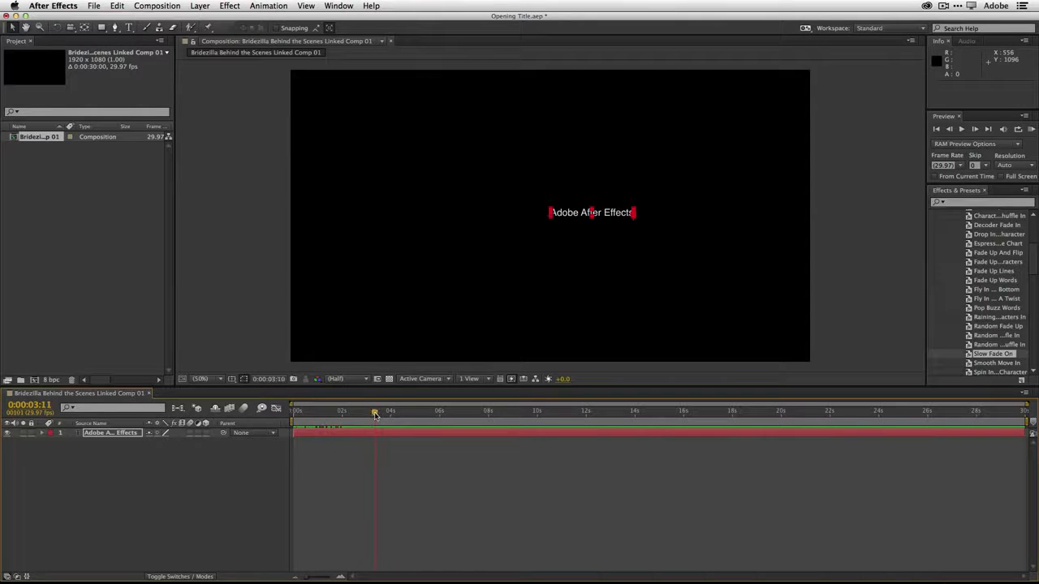
pyautogui.doubleClick(566, 213)
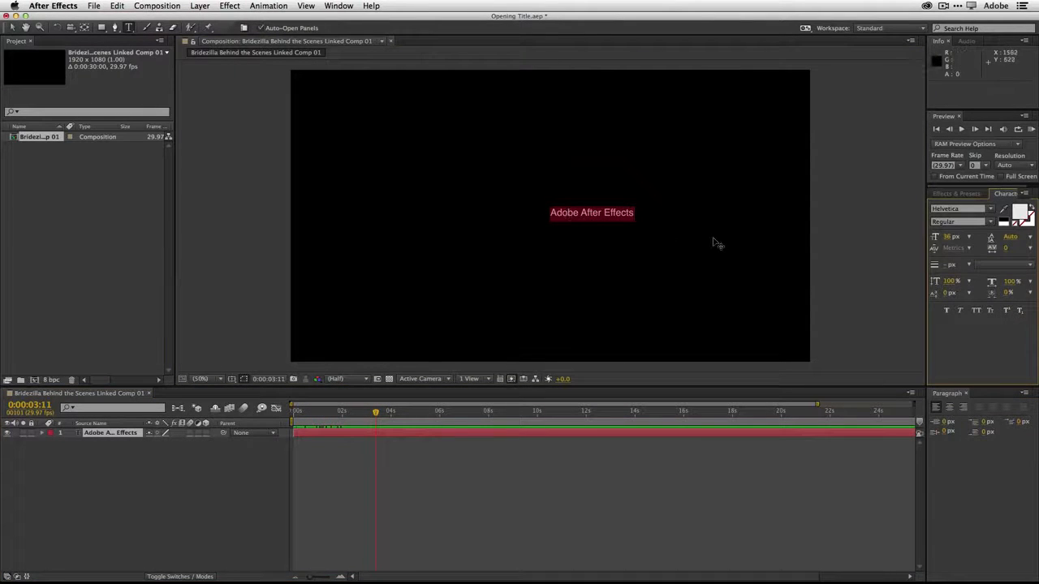
pyautogui.press('BackSpace')
pyautogui.write('Brid')
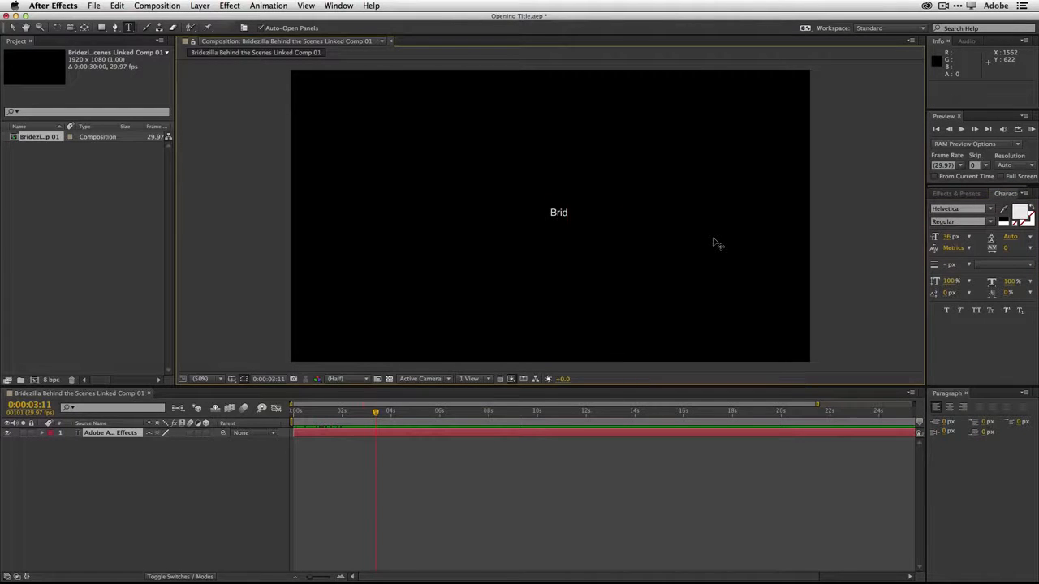
pyautogui.write('g')
pyautogui.press('BackSpace')
pyautogui.press('BackSpace')
pyautogui.write('zil')
# - Center-align the BRIDEZILLA title text and enlarge its font size to 246 px
pyautogui.moveTo(606, 213); pyautogui.dragTo(549, 214)
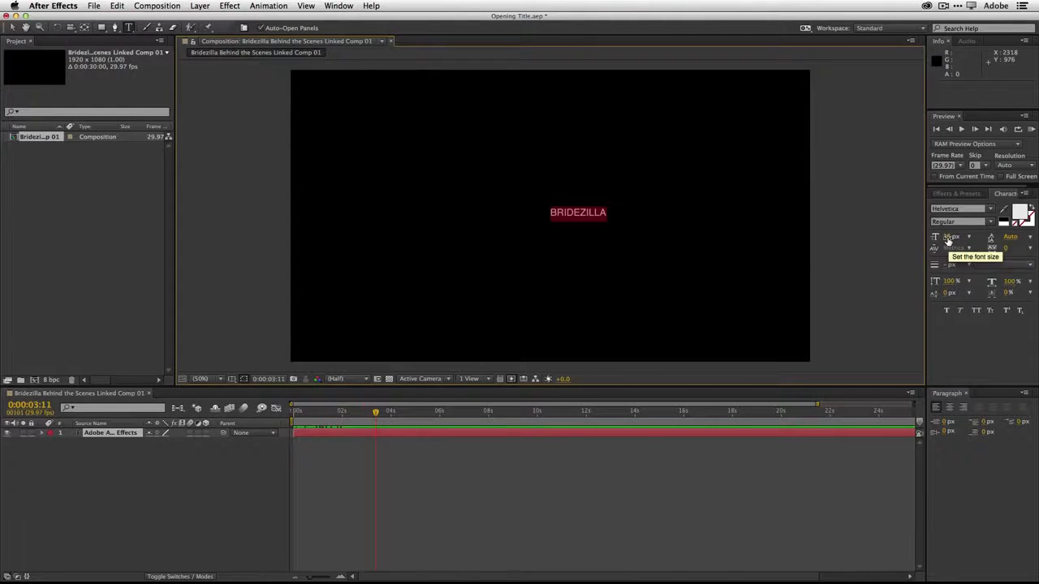
pyautogui.moveTo(954, 241); pyautogui.dragTo(982, 239)
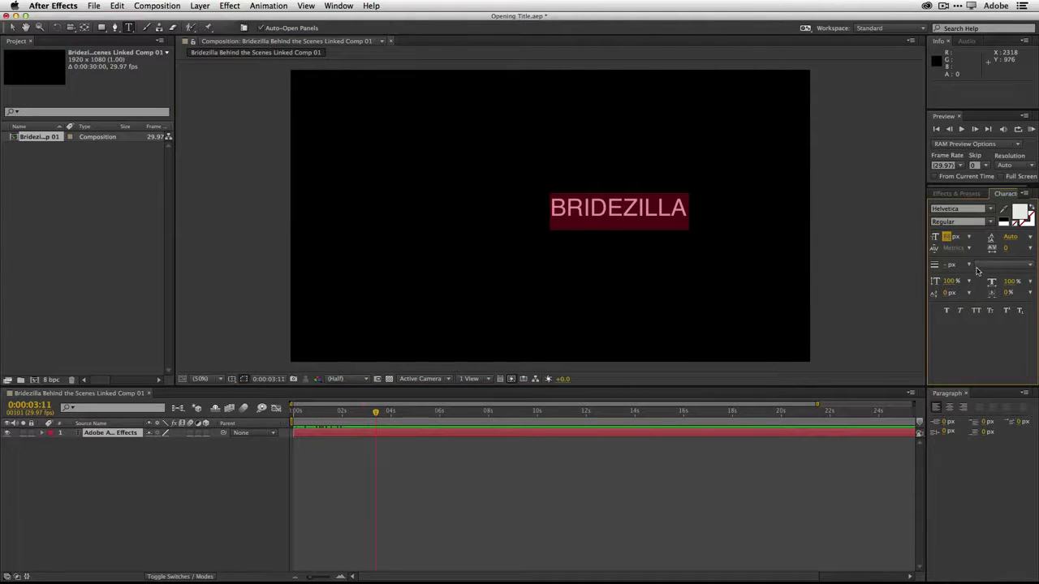
pyautogui.click(951, 410)
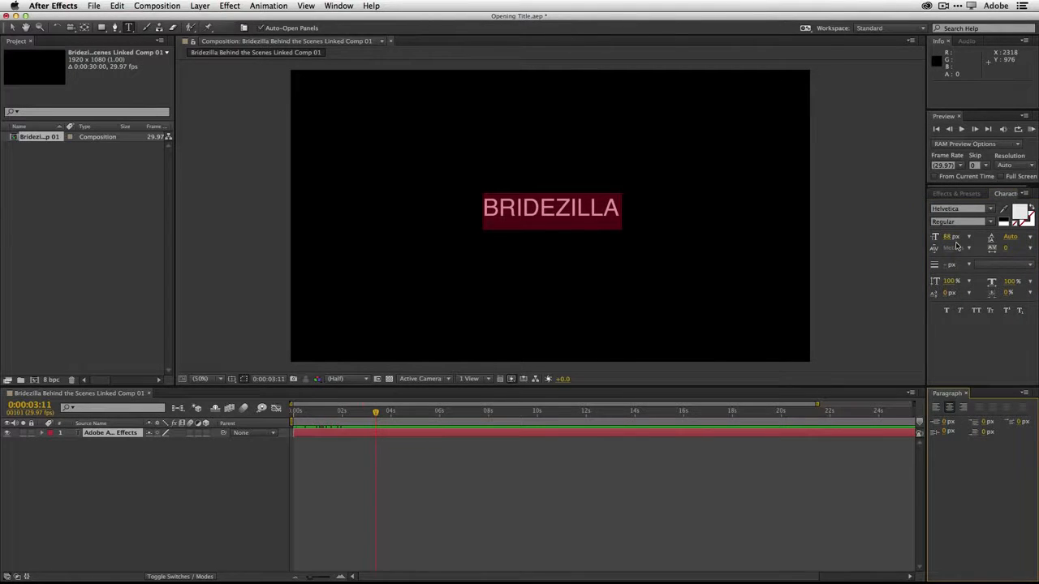
pyautogui.moveTo(953, 240); pyautogui.dragTo(1036, 234)
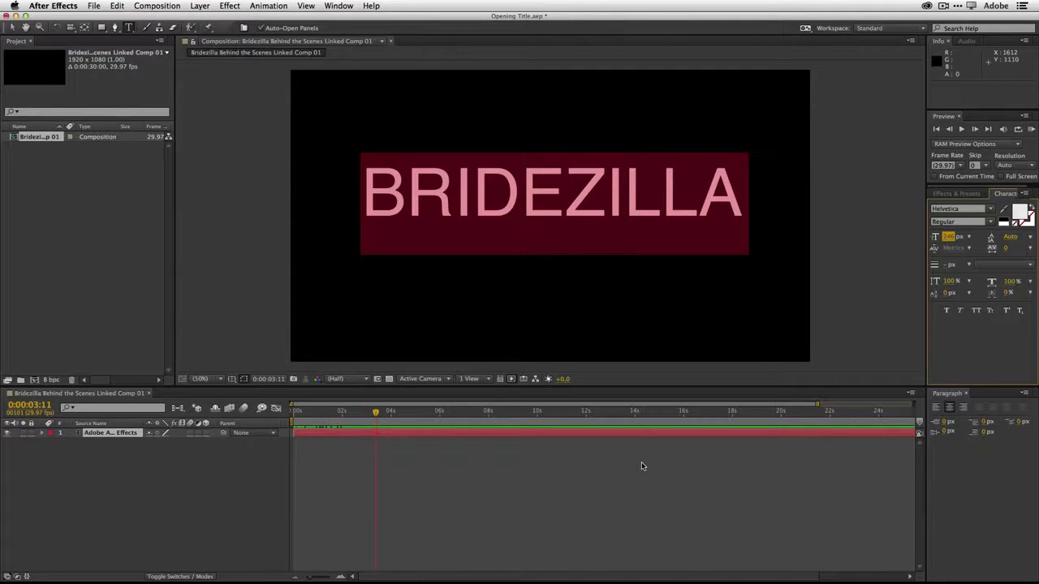
# - Play the title's fade-in animation from the start of the composition, and return the playhead to the beginning
pyautogui.moveTo(377, 415); pyautogui.dragTo(284, 419)
pyautogui.press('space')
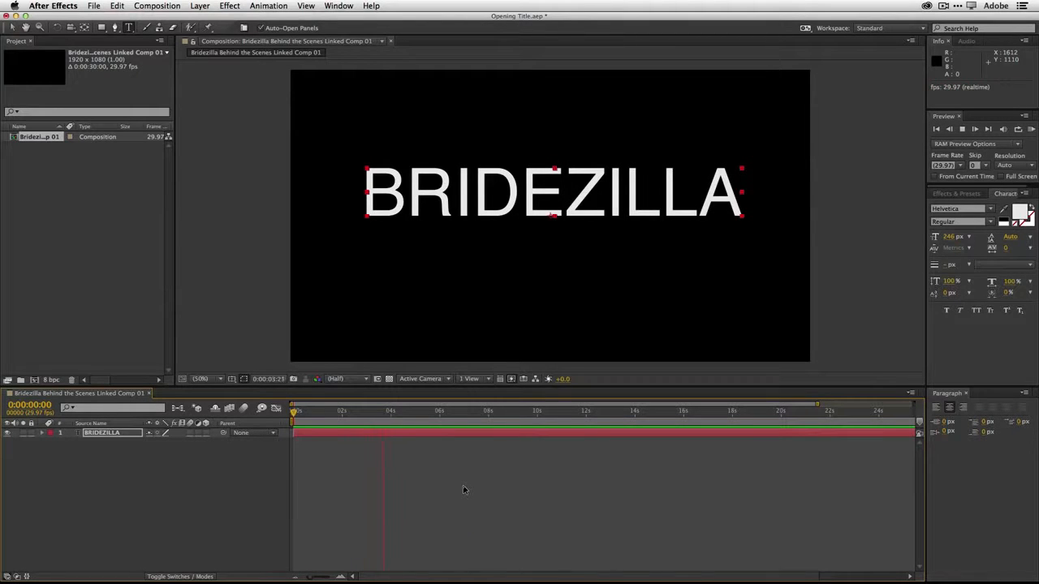
pyautogui.press('space')
pyautogui.moveTo(397, 414); pyautogui.dragTo(292, 423)
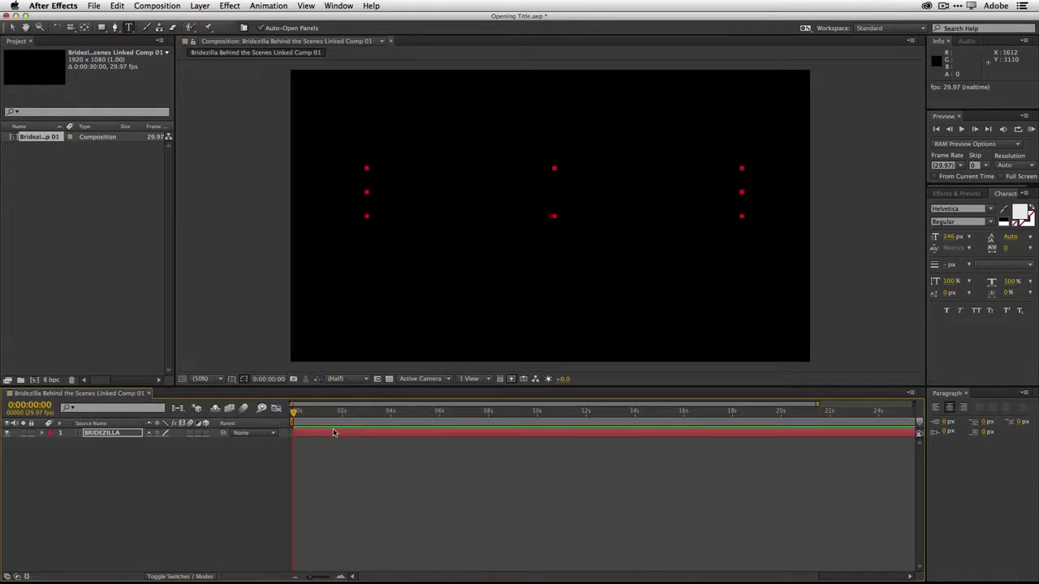
# - Save the Opening Title project, hide After Effects and switch to Premiere Pro
pyautogui.click(94, 6)
pyautogui.click(106, 87)
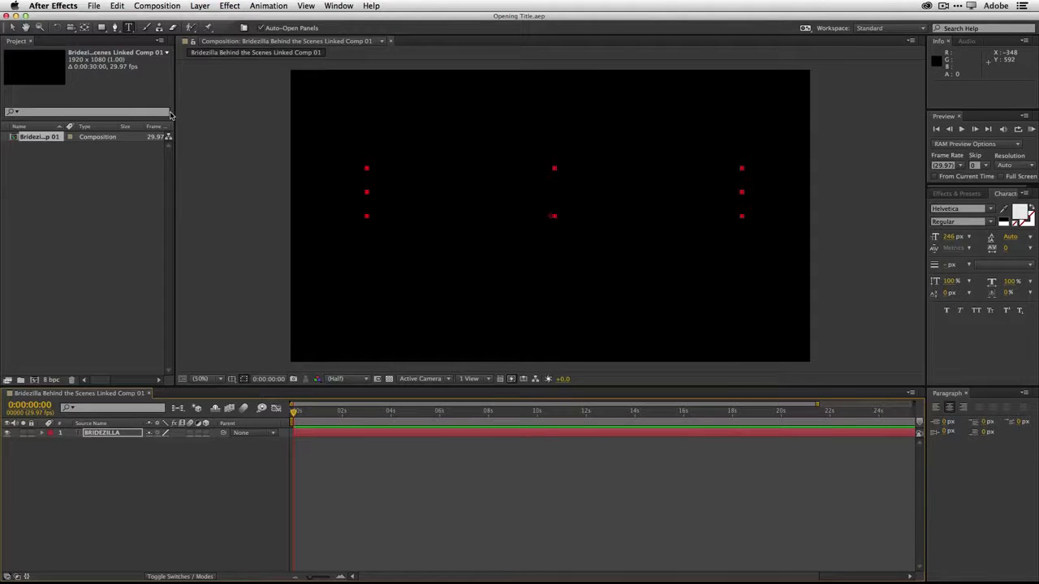
pyautogui.click(93, 4)
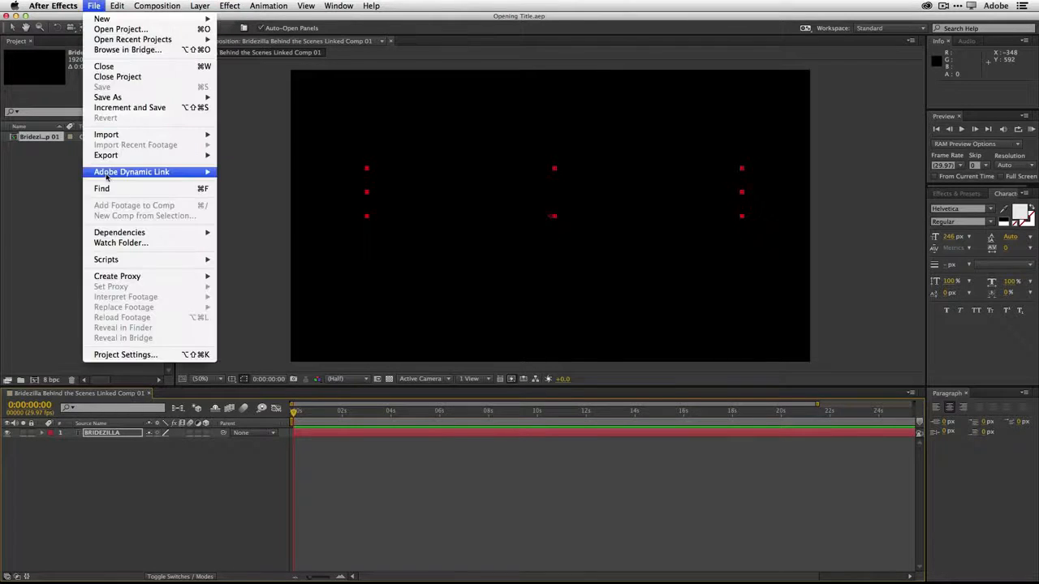
pyautogui.moveTo(53, 6)
pyautogui.click(68, 117)
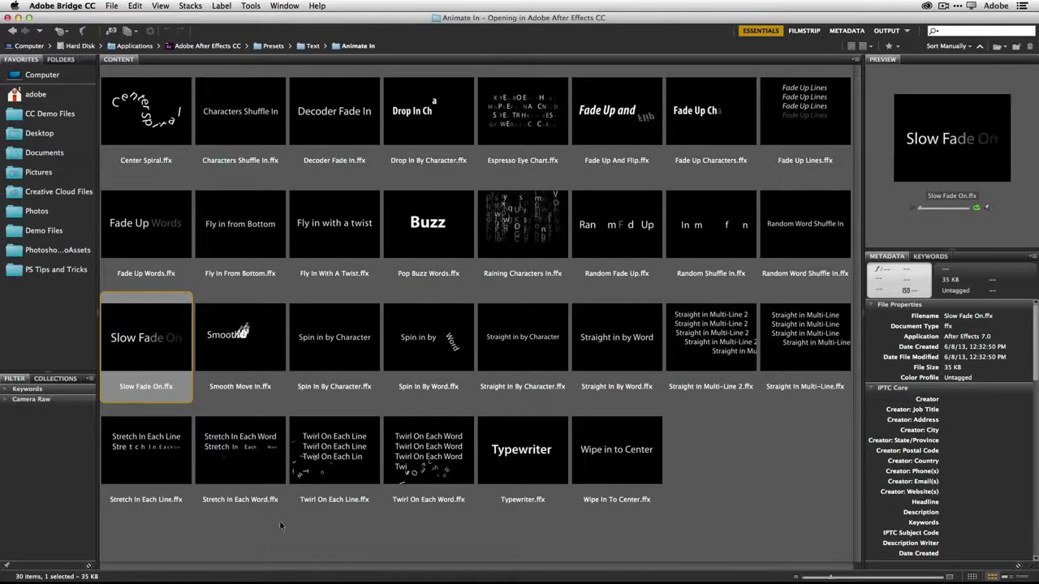
pyautogui.moveTo(305, 581)
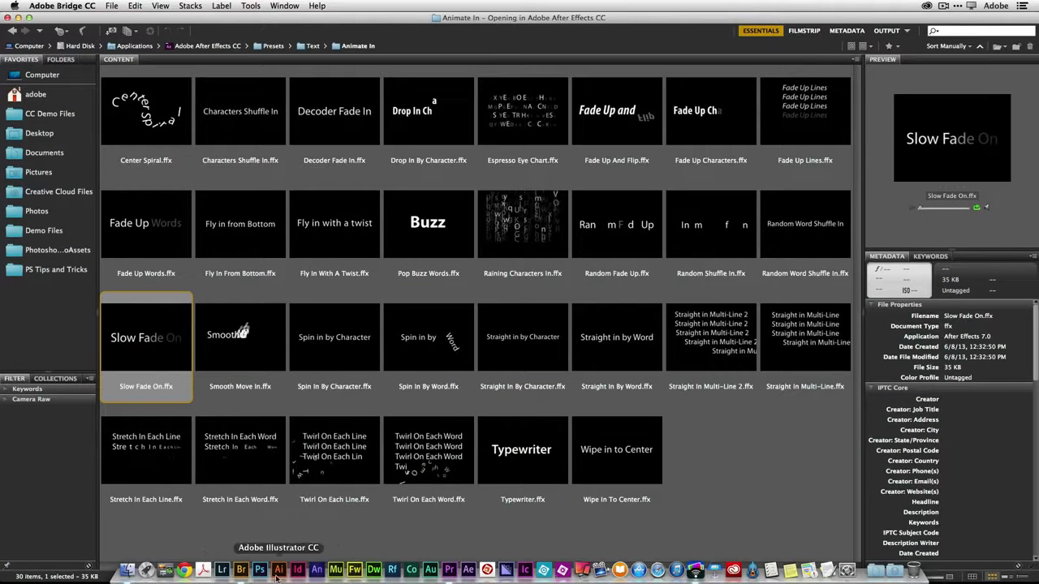
pyautogui.click(449, 570)
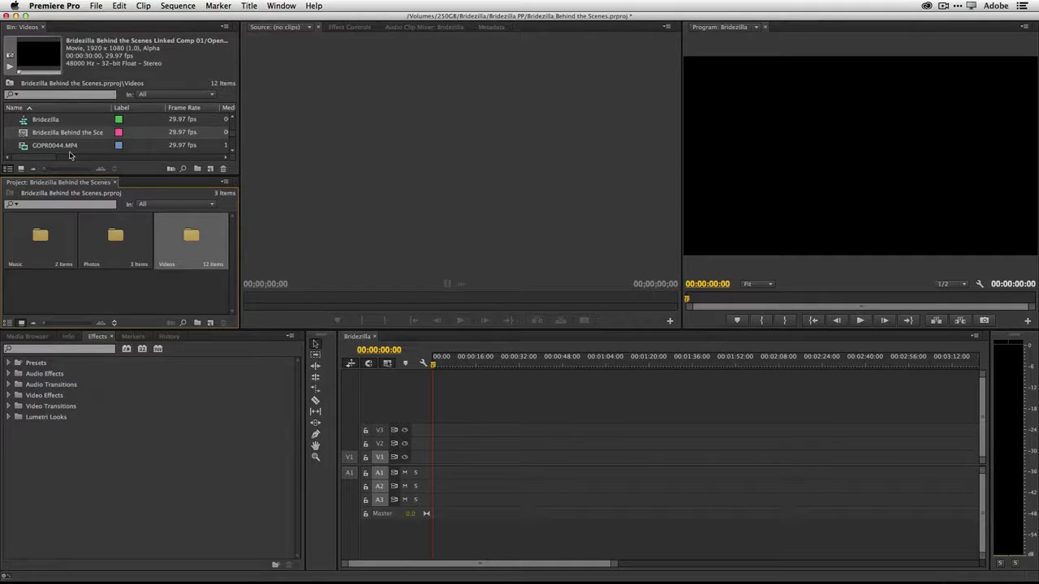
# - Place the linked After Effects composition from the Videos bin at the start of track V1 in the Bridezilla sequence and play it back
pyautogui.moveTo(24, 135); pyautogui.dragTo(118, 187)
pyautogui.moveTo(332, 349); pyautogui.dragTo(436, 472)
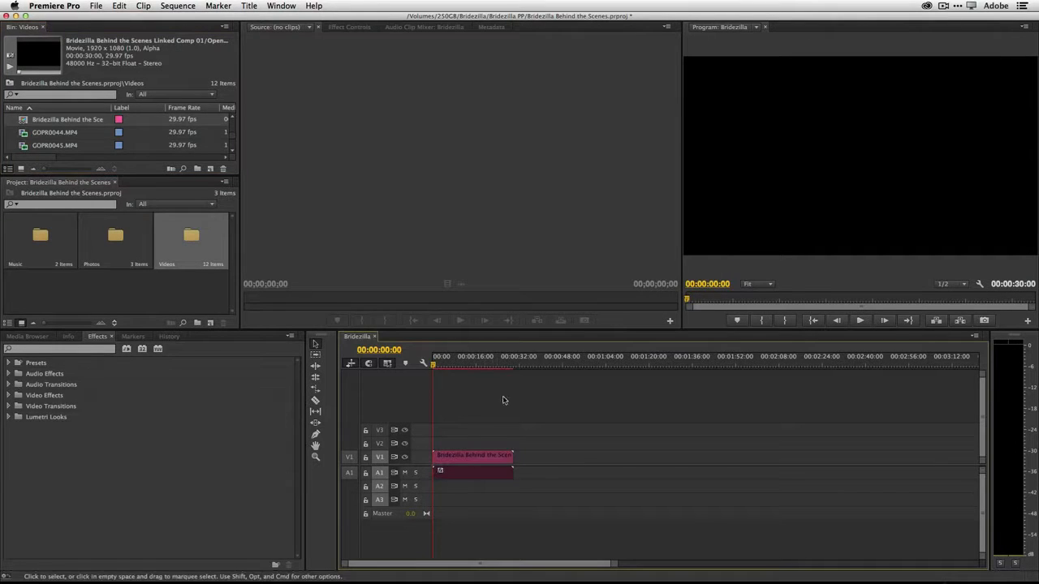
pyautogui.press('space')
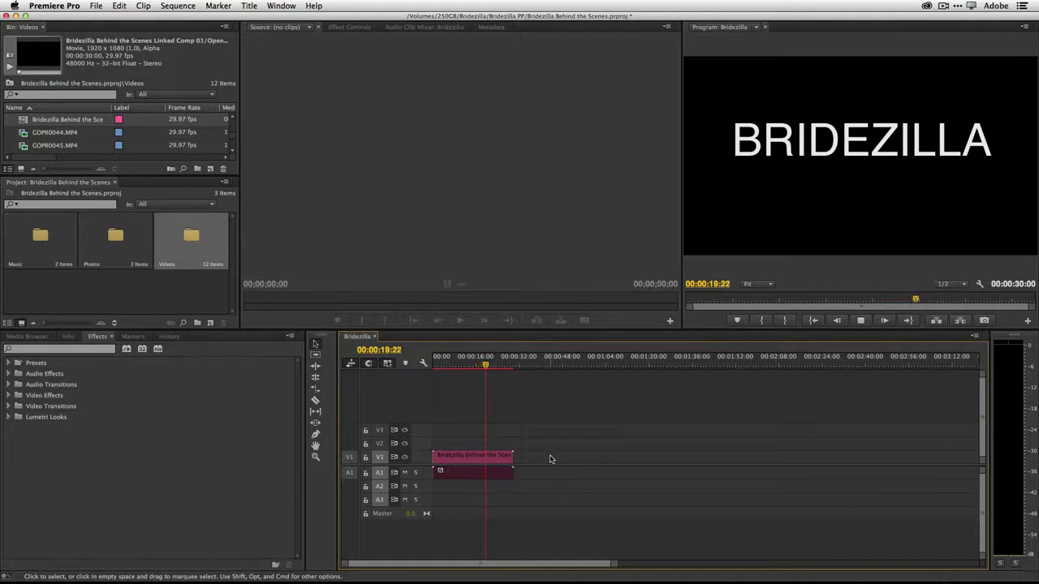
# - Trim the end of the linked title clip on V1 to 00:00:04:06 and play it from the start
pyautogui.moveTo(489, 366); pyautogui.dragTo(444, 372)
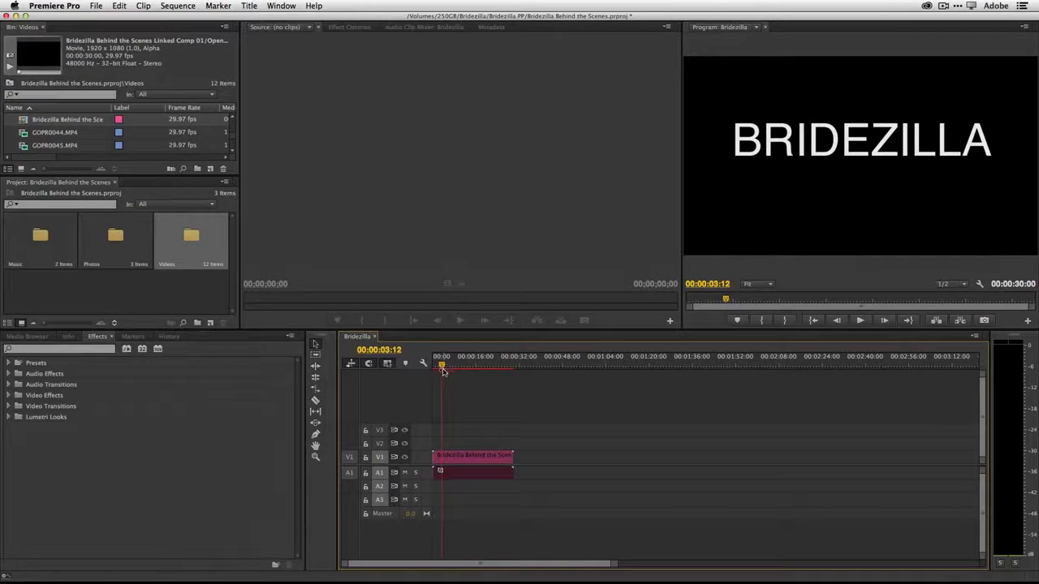
pyautogui.moveTo(441, 366)
pyautogui.mouseDown()
pyautogui.moveTo(424, 366)
pyautogui.moveTo(443, 366)
pyautogui.mouseUp()
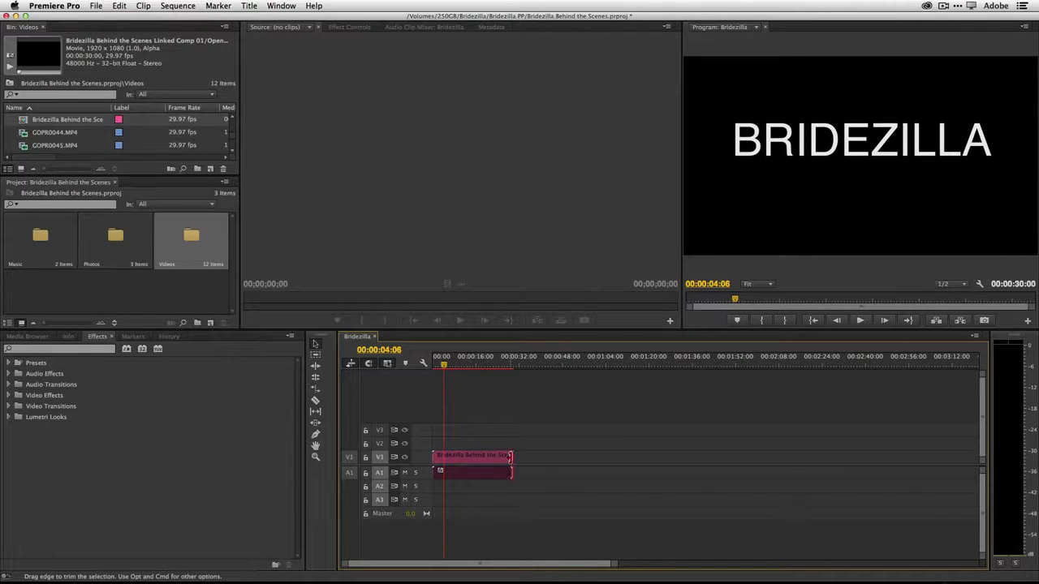
pyautogui.moveTo(510, 457); pyautogui.dragTo(439, 457)
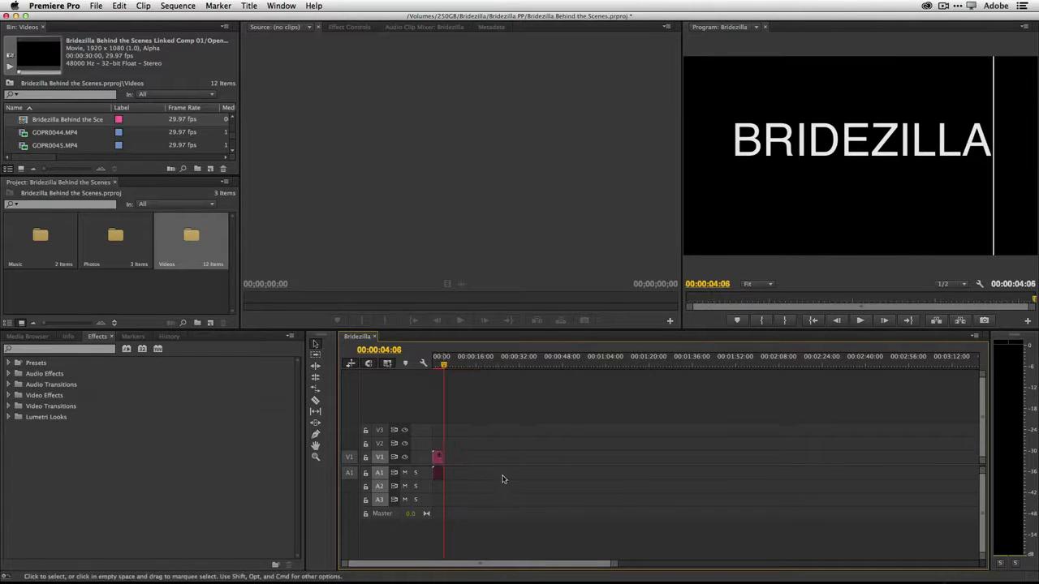
pyautogui.press('Home')
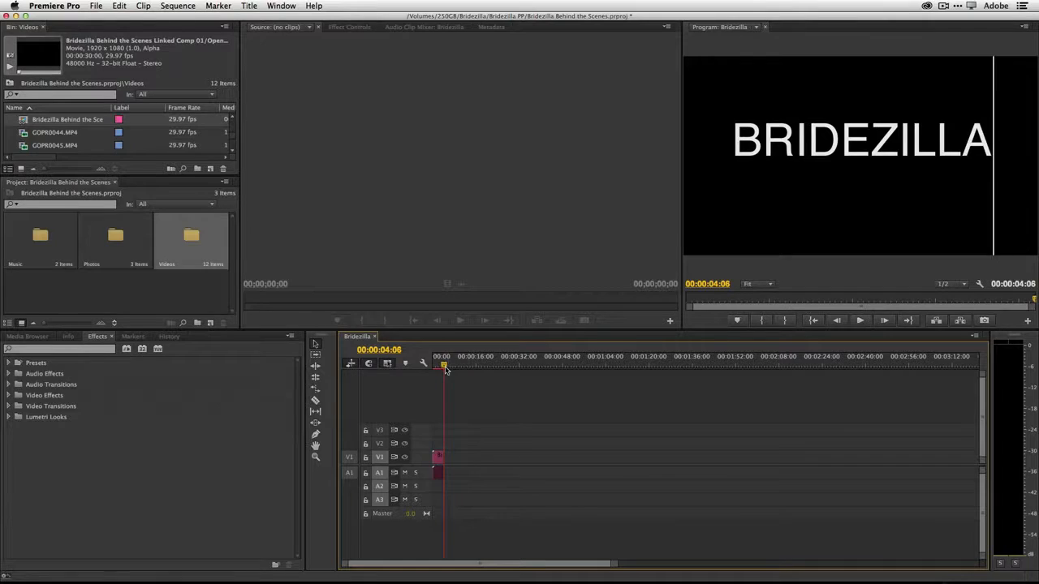
pyautogui.press('space')
# - Enlarge the Videos bin, load 2014-05-04 14.12.37.mov as the source clip, and mark its out point at 00:00:01:26
pyautogui.moveTo(114, 176); pyautogui.dragTo(115, 231)
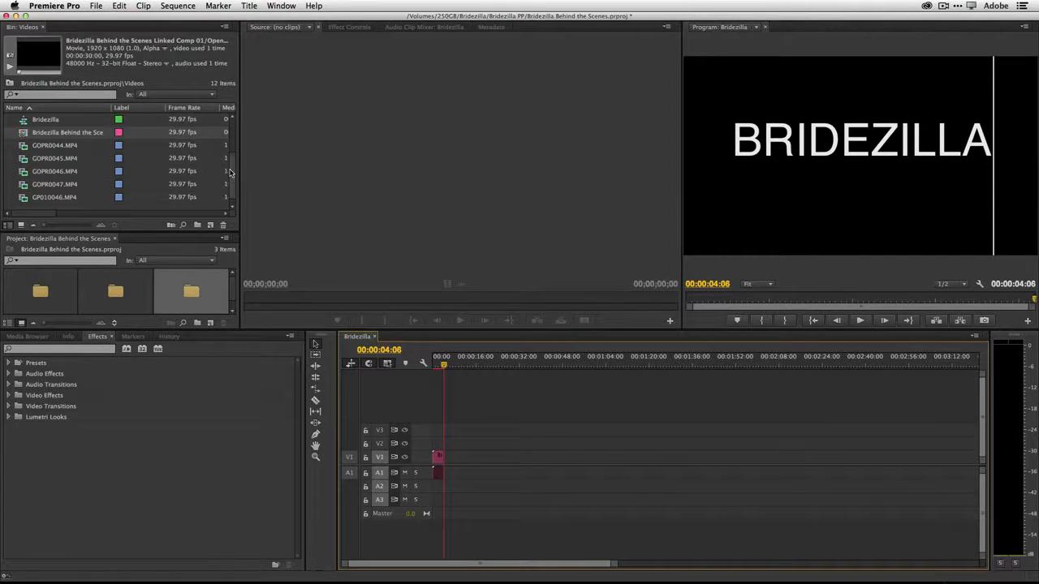
pyautogui.moveTo(231, 172); pyautogui.dragTo(230, 149)
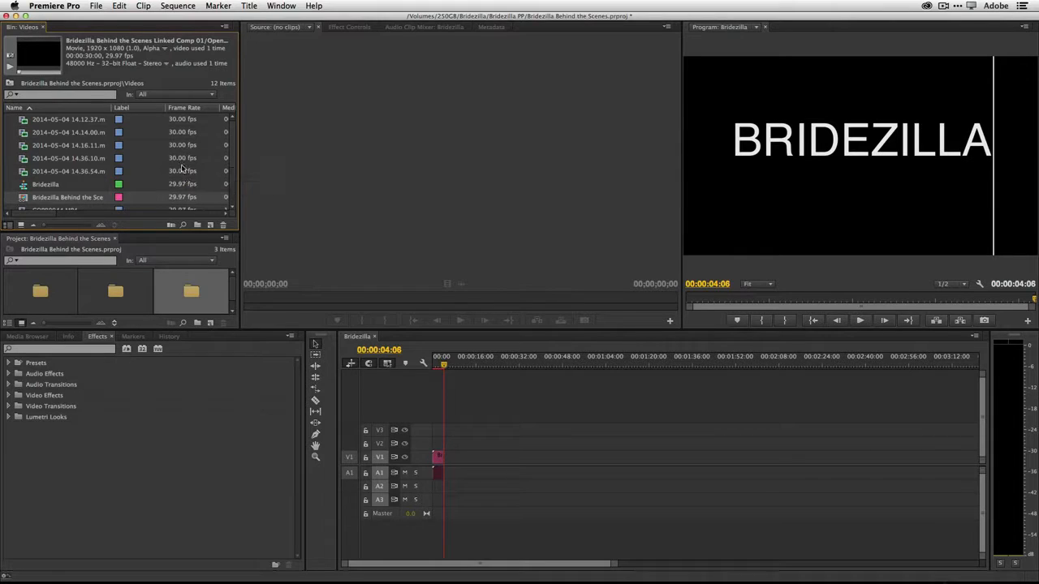
pyautogui.click(39, 120)
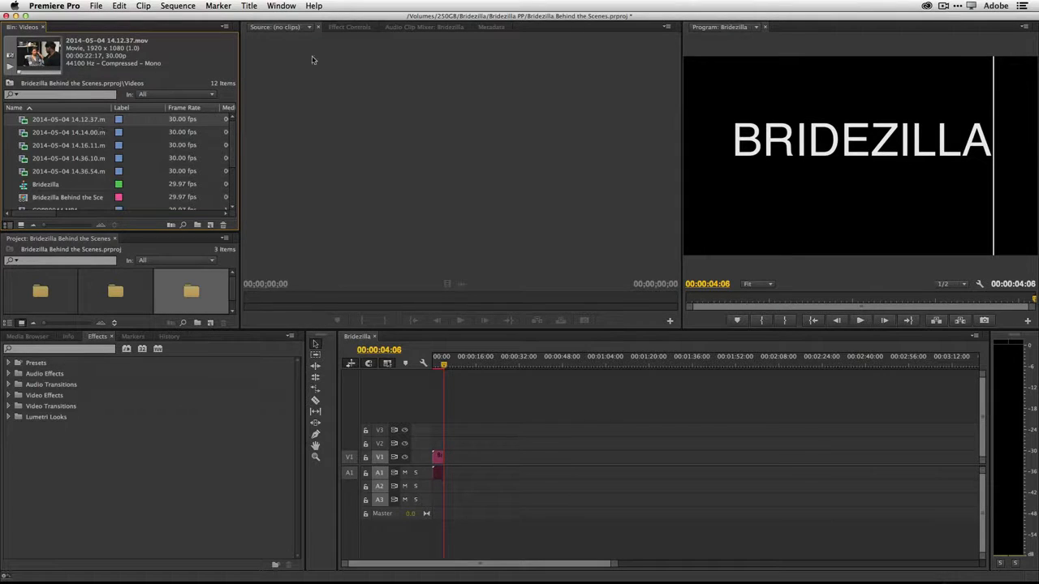
pyautogui.doubleClick(26, 121)
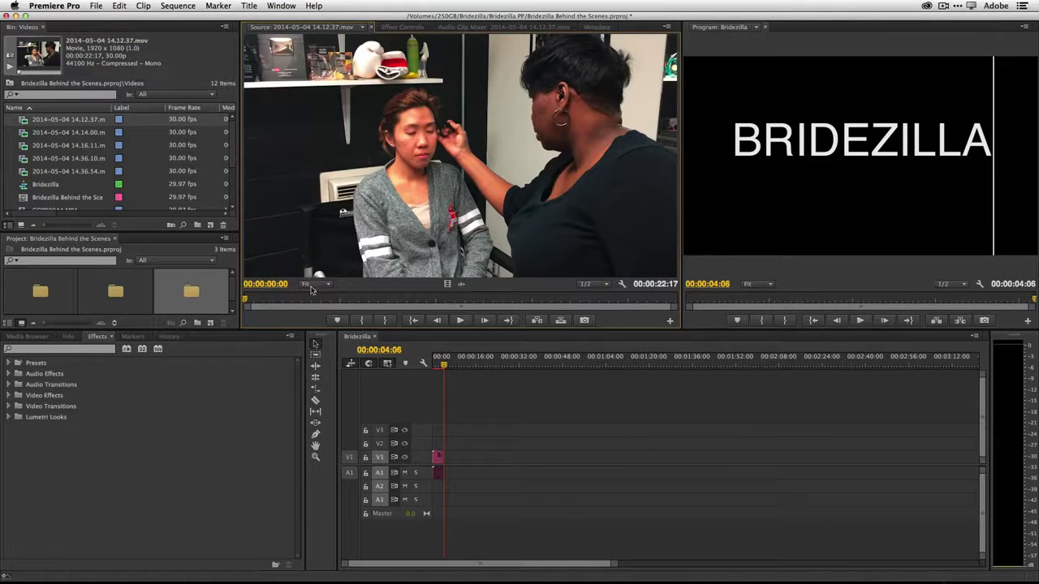
pyautogui.moveTo(245, 301); pyautogui.dragTo(280, 317)
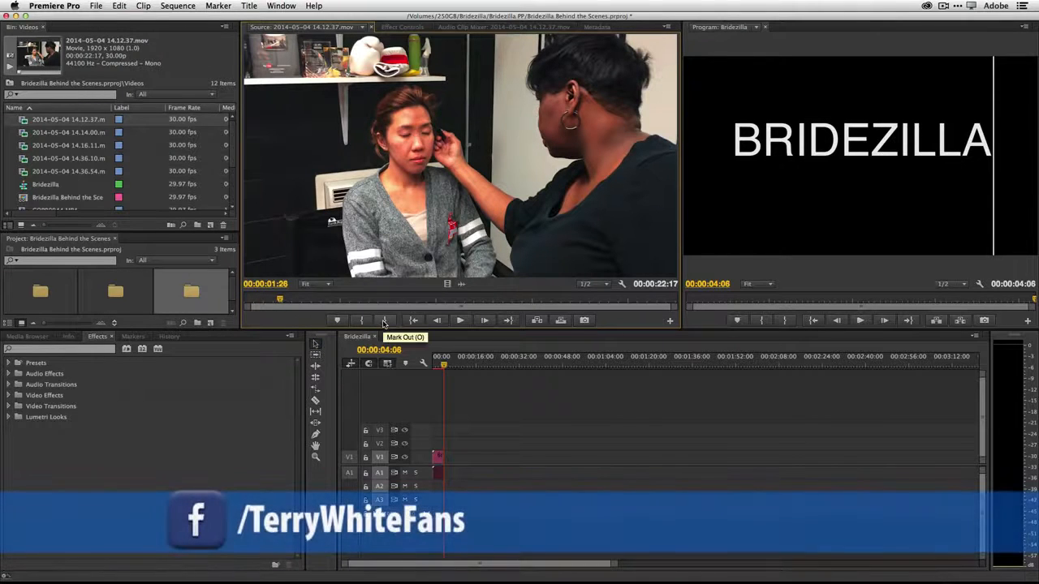
pyautogui.click(383, 322)
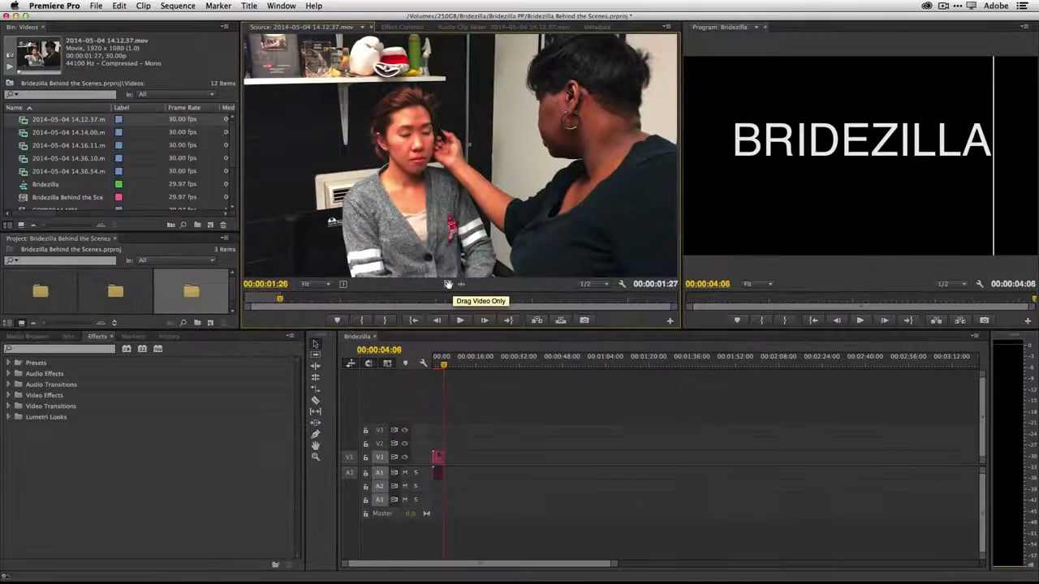
pyautogui.scroll(-1, 448, 284)
pyautogui.moveTo(447, 283); pyautogui.dragTo(459, 465)
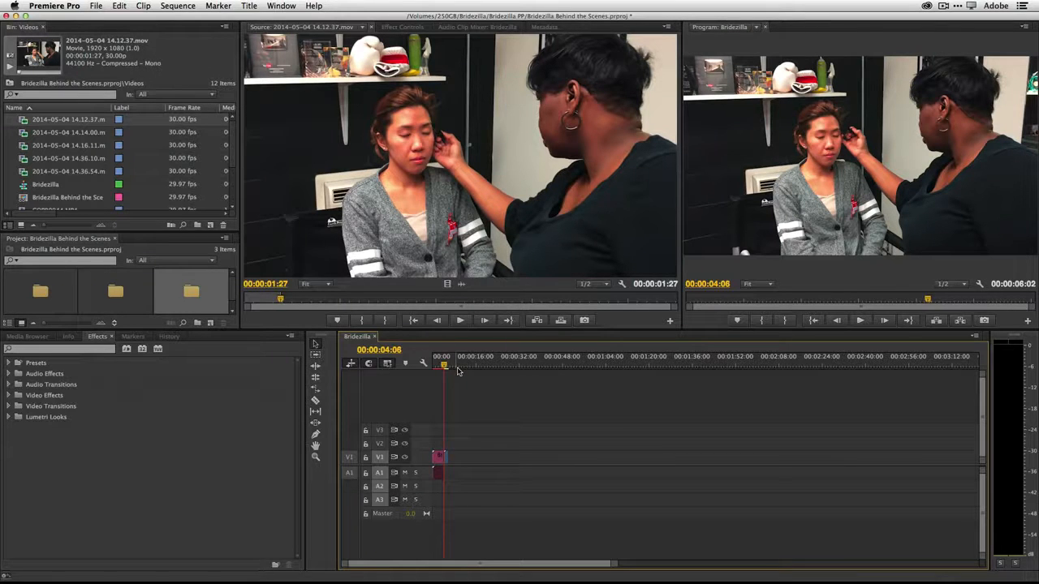
pyautogui.press('super+z')
# - Apply the default transition to the selected title clip on V1 and play back its fade
pyautogui.moveTo(445, 364); pyautogui.dragTo(442, 367)
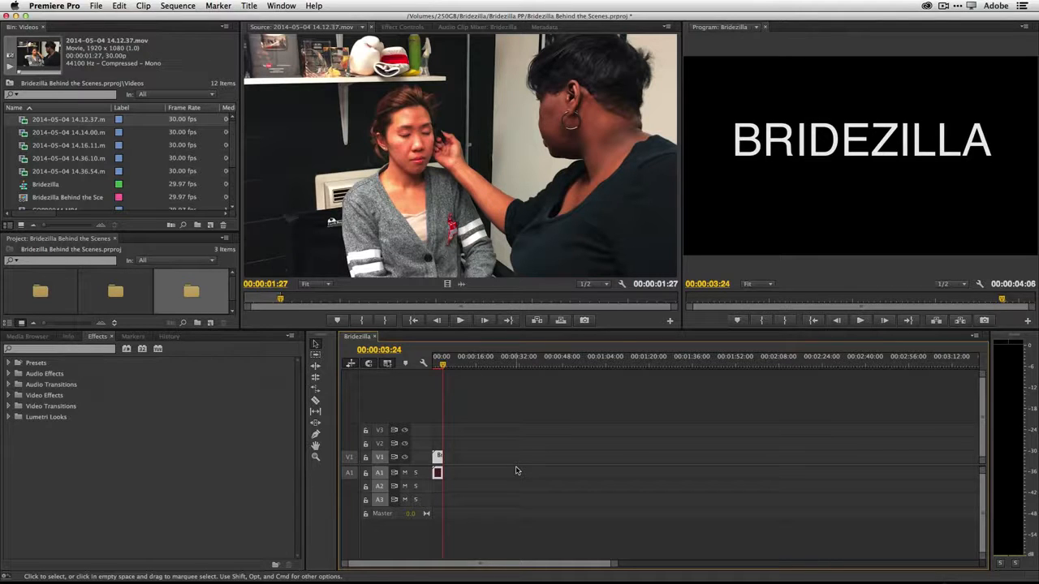
pyautogui.press('super+s')
pyautogui.press('super+d')
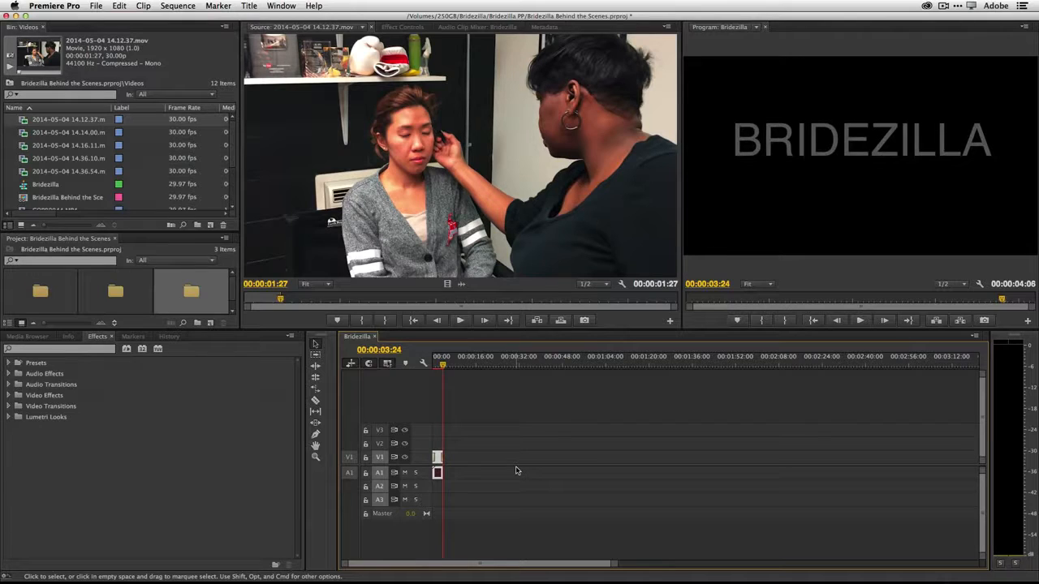
pyautogui.click(437, 366)
pyautogui.press('space')
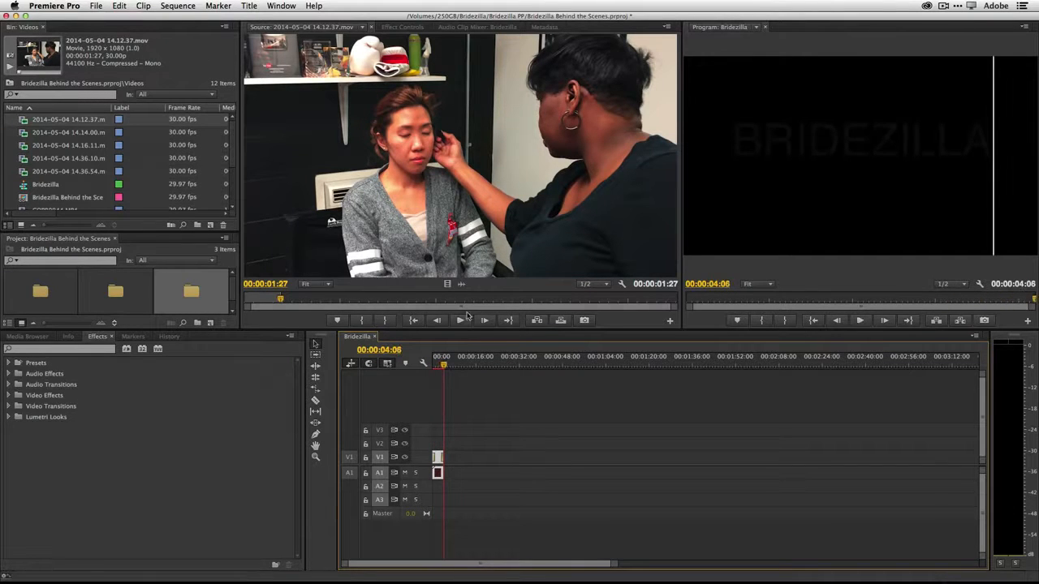
# - Add the marked opening excerpt after the title on V1 as video only, followed by the excerpt from 00:00:02:25 to 00:00:04:03
pyautogui.moveTo(445, 284); pyautogui.dragTo(448, 464)
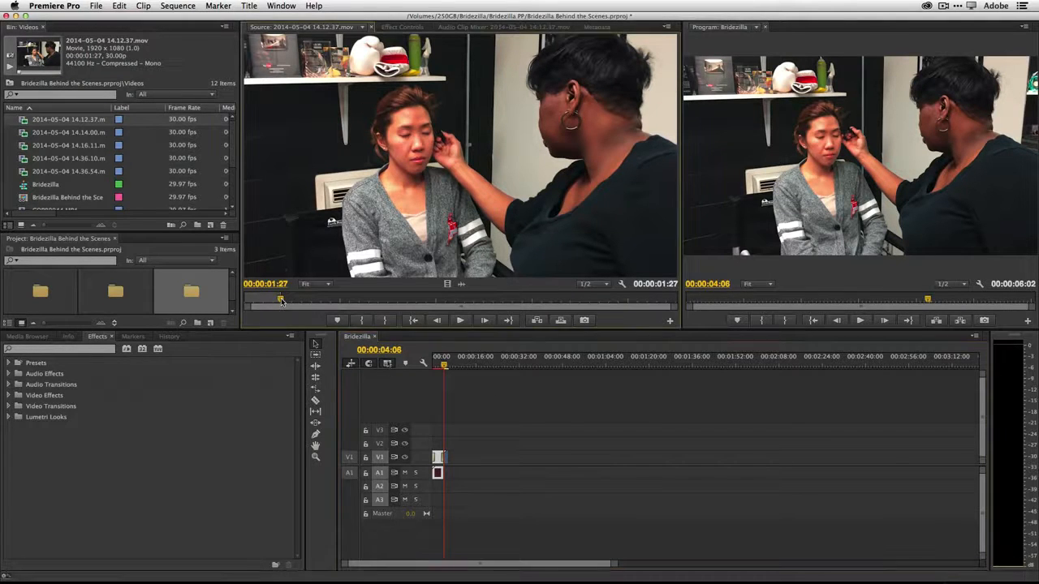
pyautogui.moveTo(281, 301)
pyautogui.mouseDown()
pyautogui.moveTo(255, 302)
pyautogui.moveTo(311, 303)
pyautogui.moveTo(298, 300)
pyautogui.mouseUp()
pyautogui.click(363, 321)
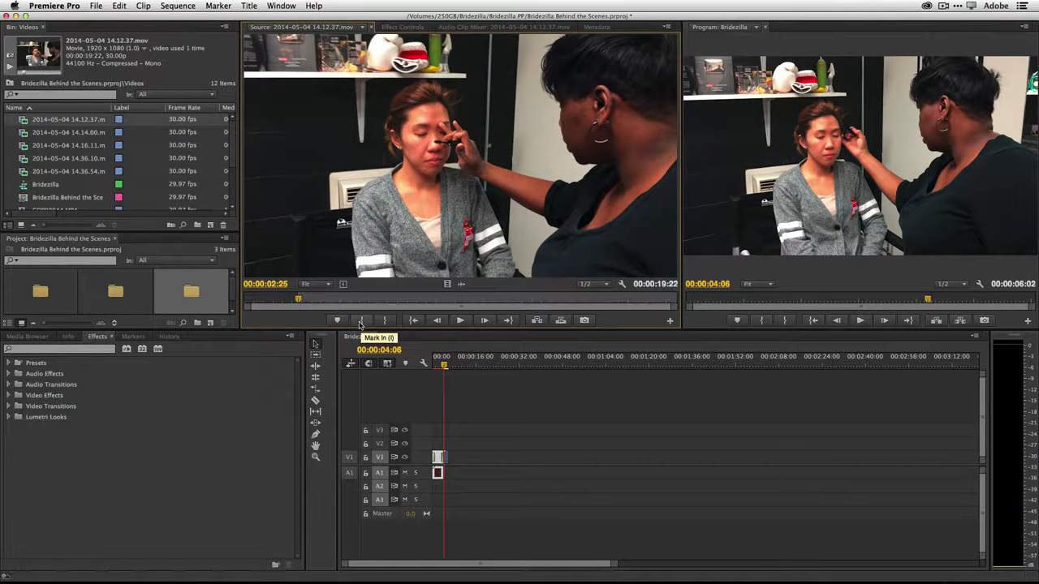
pyautogui.moveTo(297, 301); pyautogui.dragTo(302, 301)
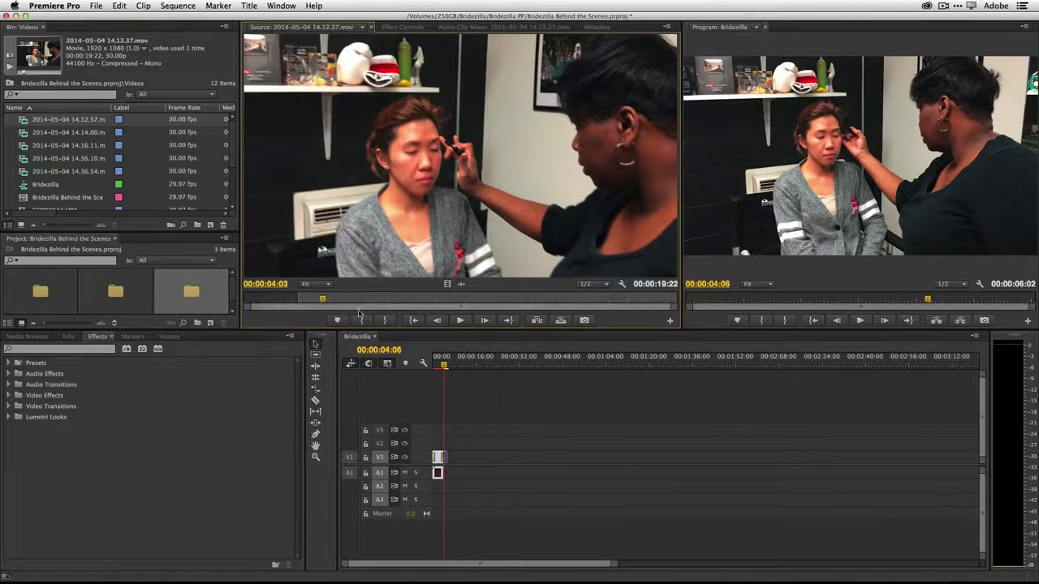
pyautogui.click(384, 320)
pyautogui.moveTo(447, 286); pyautogui.dragTo(455, 459)
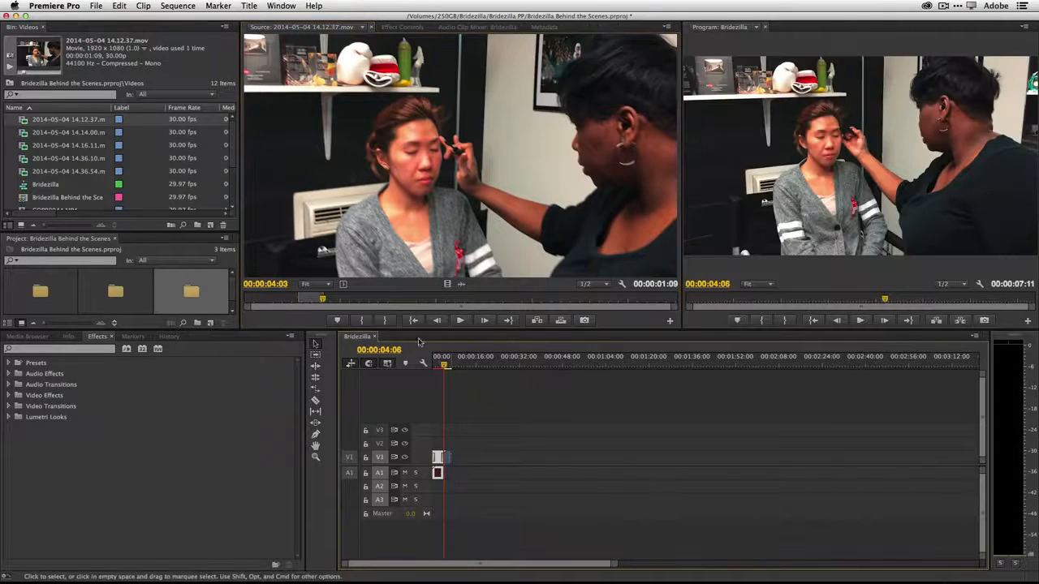
# - Mark 00:00:10:25 to 00:00:12:06 in the same source clip, append it as video only on V1, and review the remaining footage
pyautogui.moveTo(323, 301); pyautogui.dragTo(452, 303)
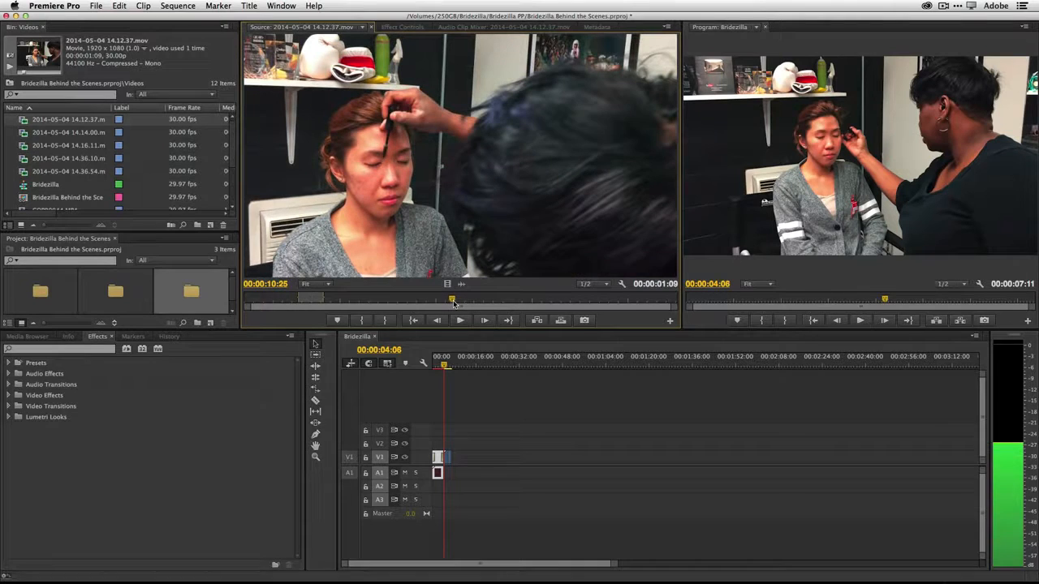
pyautogui.click(363, 320)
pyautogui.moveTo(452, 300); pyautogui.dragTo(478, 302)
pyautogui.click(384, 321)
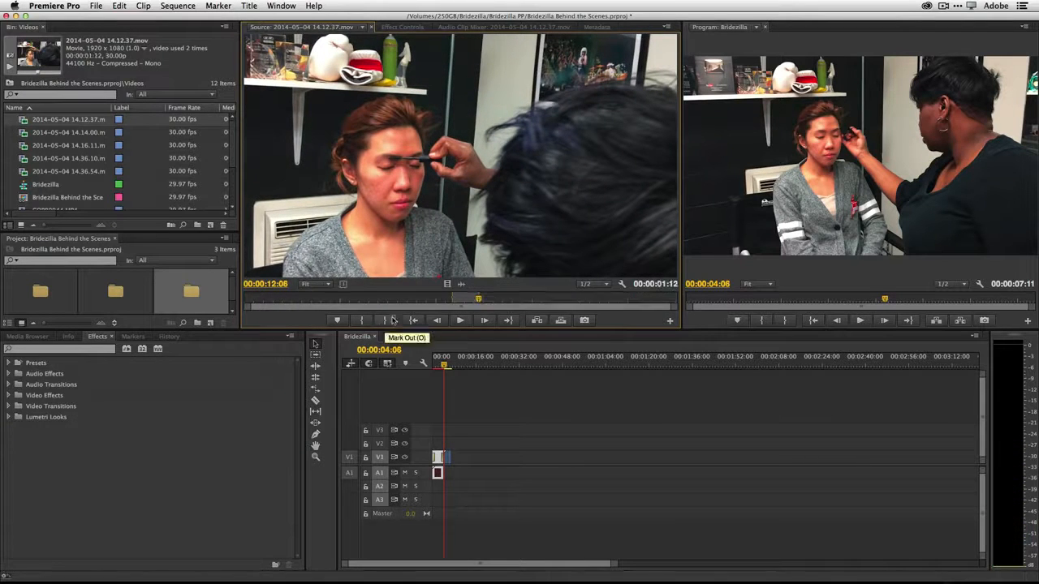
pyautogui.moveTo(446, 287); pyautogui.dragTo(452, 459)
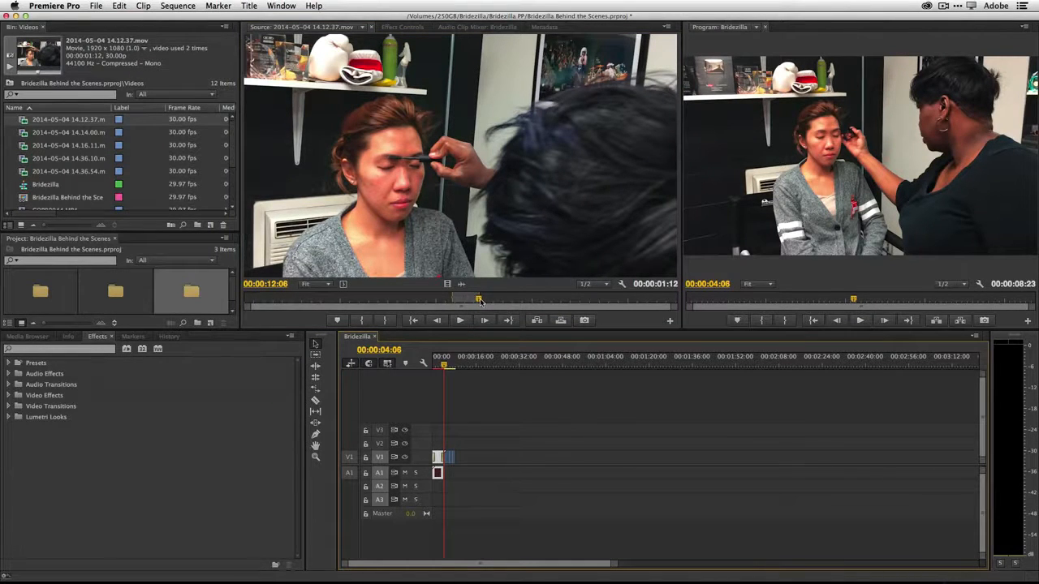
pyautogui.moveTo(483, 298); pyautogui.dragTo(664, 299)
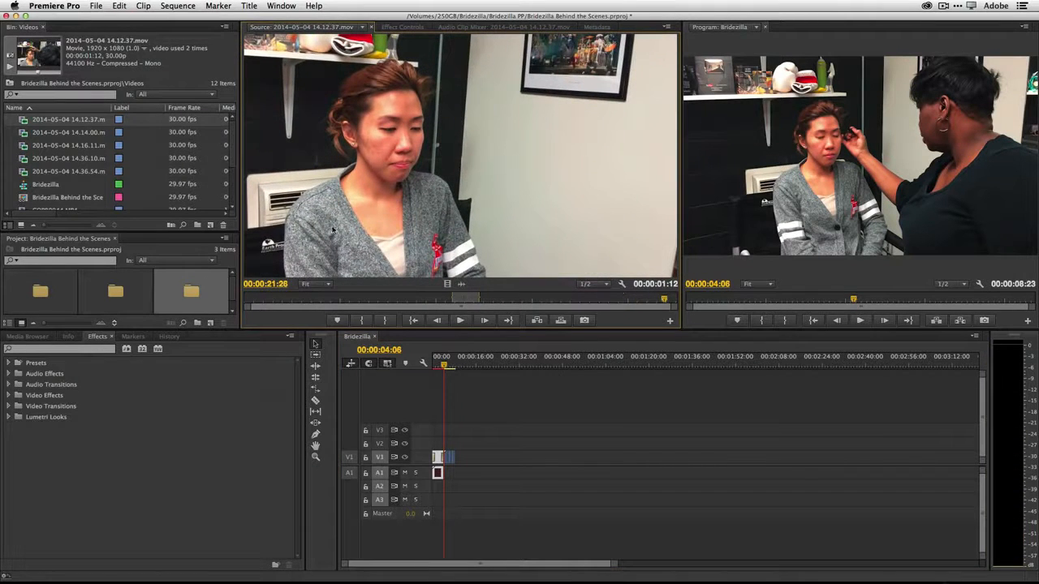
# - Load 2014-05-04 14.14.00.mov, mark 00:00:12:18 to 00:00:15:26, and append that range as video only on V1
pyautogui.doubleClick(24, 133)
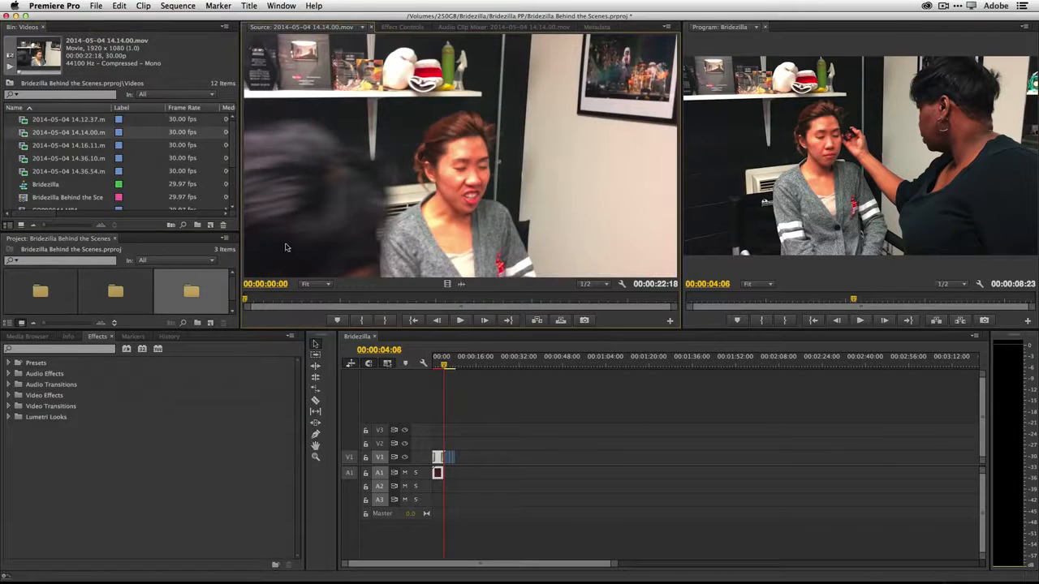
pyautogui.moveTo(250, 298); pyautogui.dragTo(486, 298)
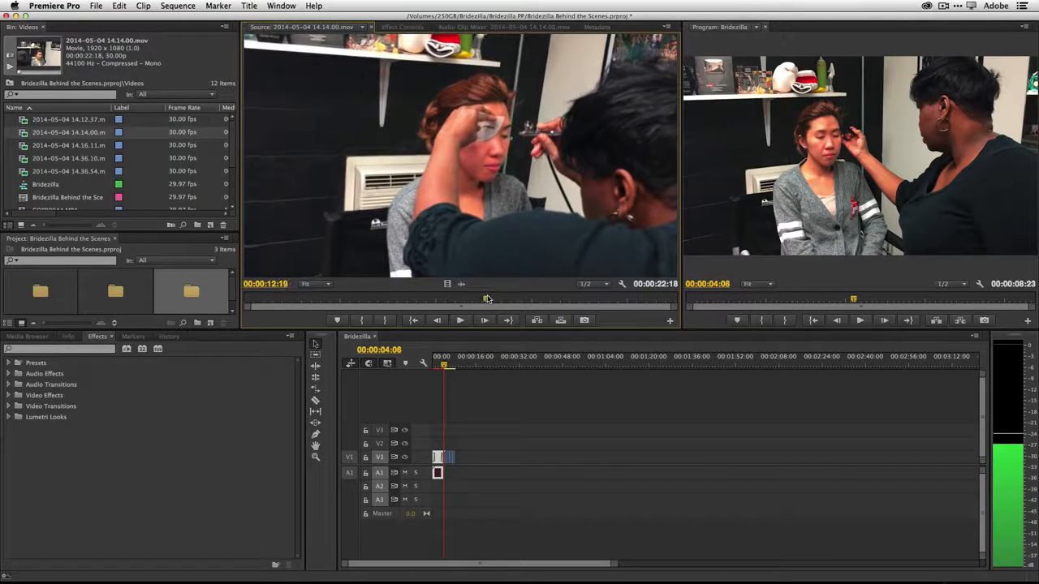
pyautogui.click(362, 320)
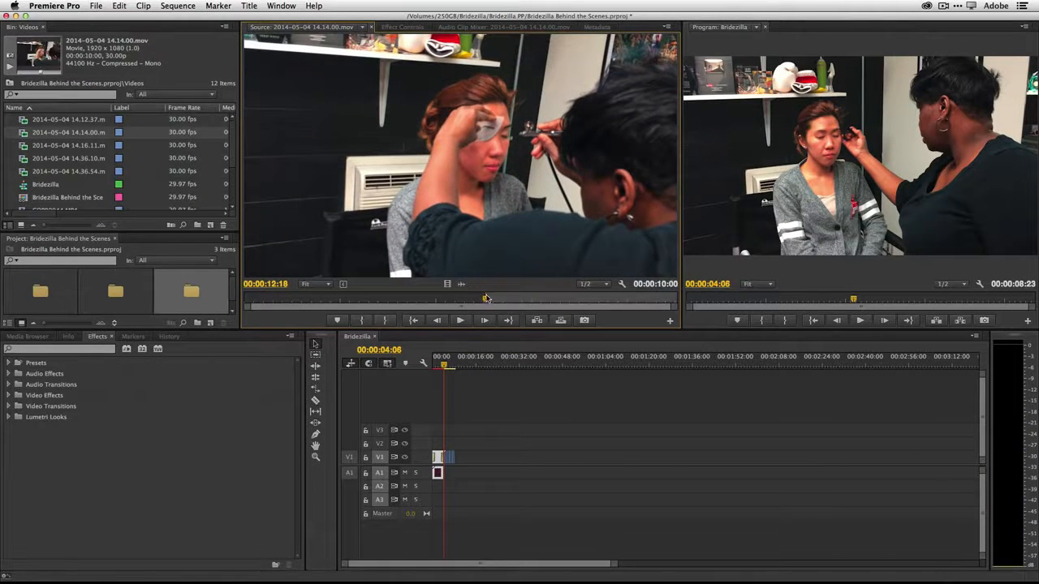
pyautogui.moveTo(486, 298); pyautogui.dragTo(548, 300)
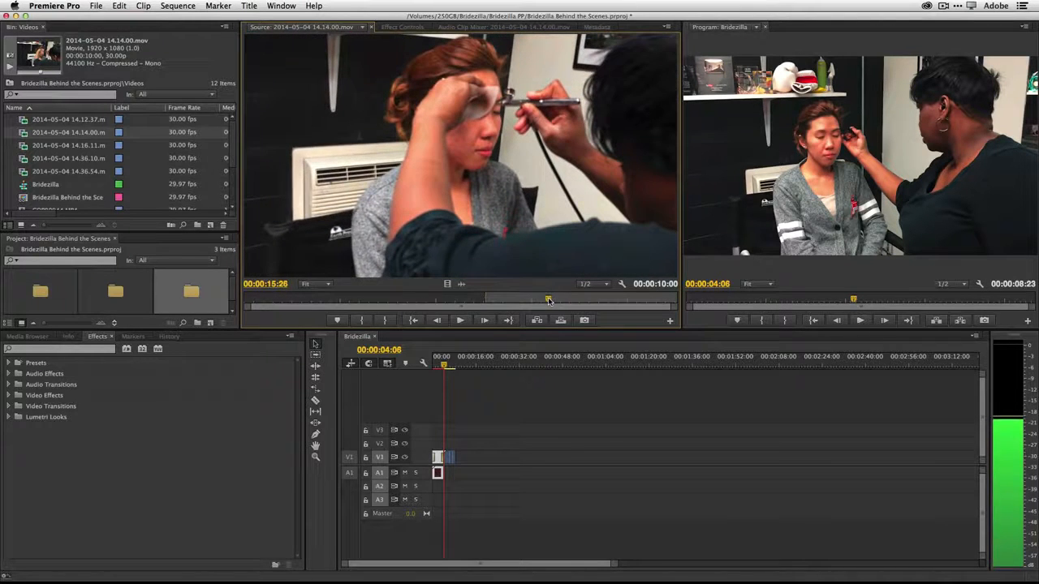
pyautogui.click(386, 321)
pyautogui.moveTo(447, 283); pyautogui.dragTo(472, 417)
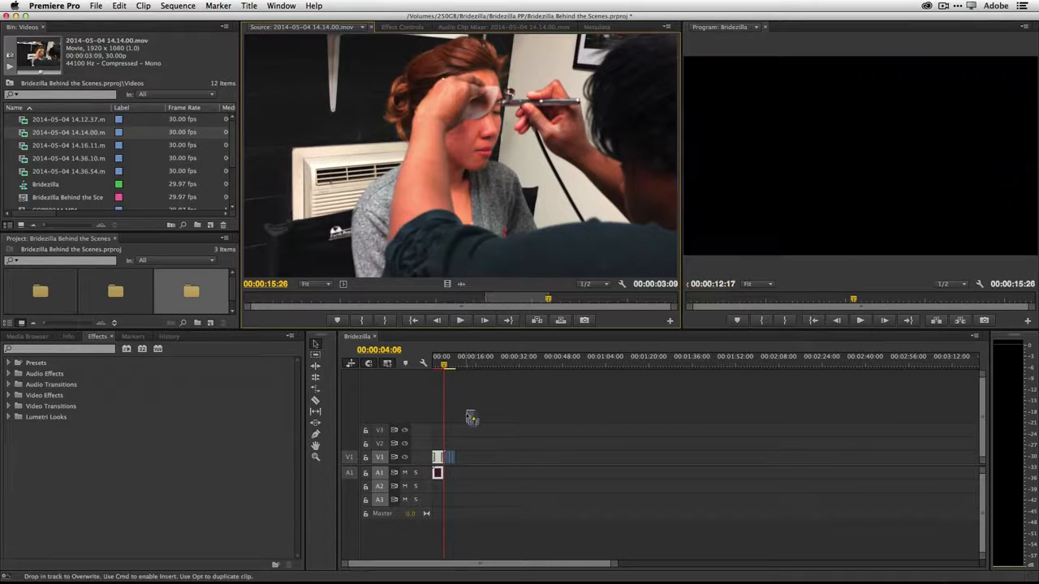
pyautogui.moveTo(471, 462); pyautogui.dragTo(456, 458)
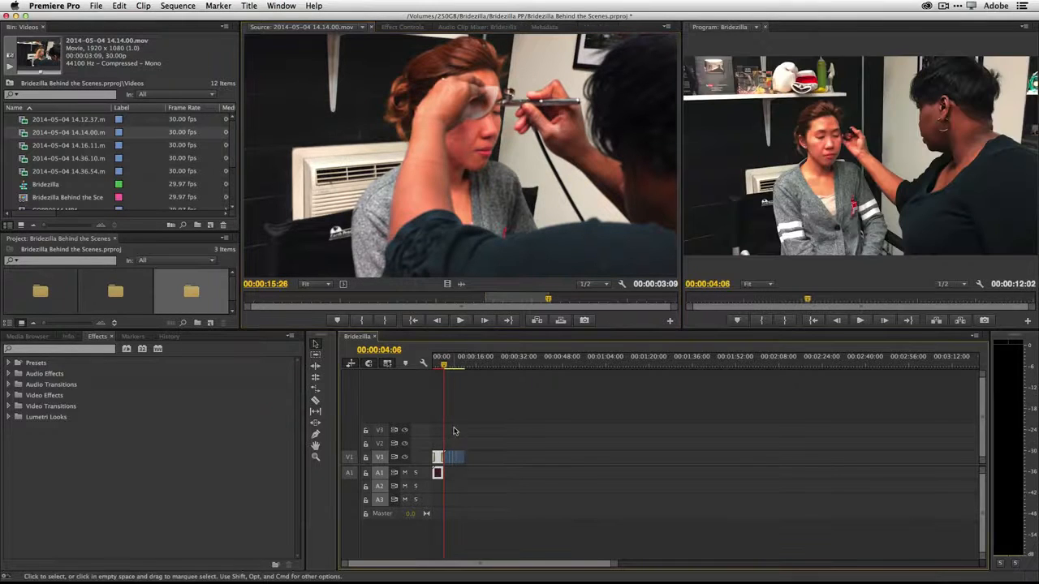
pyautogui.moveTo(549, 300); pyautogui.dragTo(679, 302)
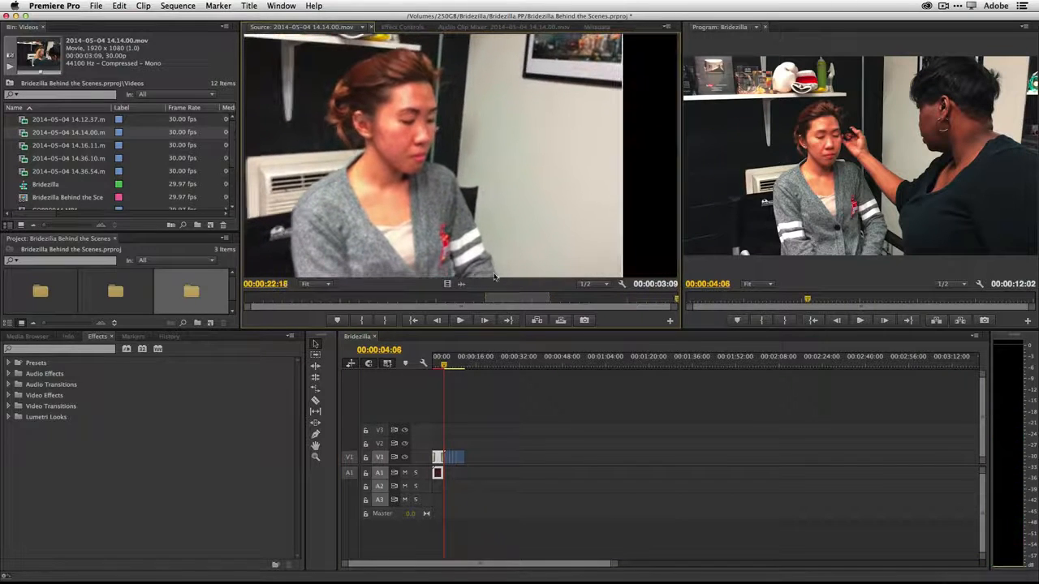
# - Load 2014-05-04 14.16.11.mov, mark 00:00:10:08 to 00:00:11:11, and append that range as video only on V1
pyautogui.doubleClick(24, 146)
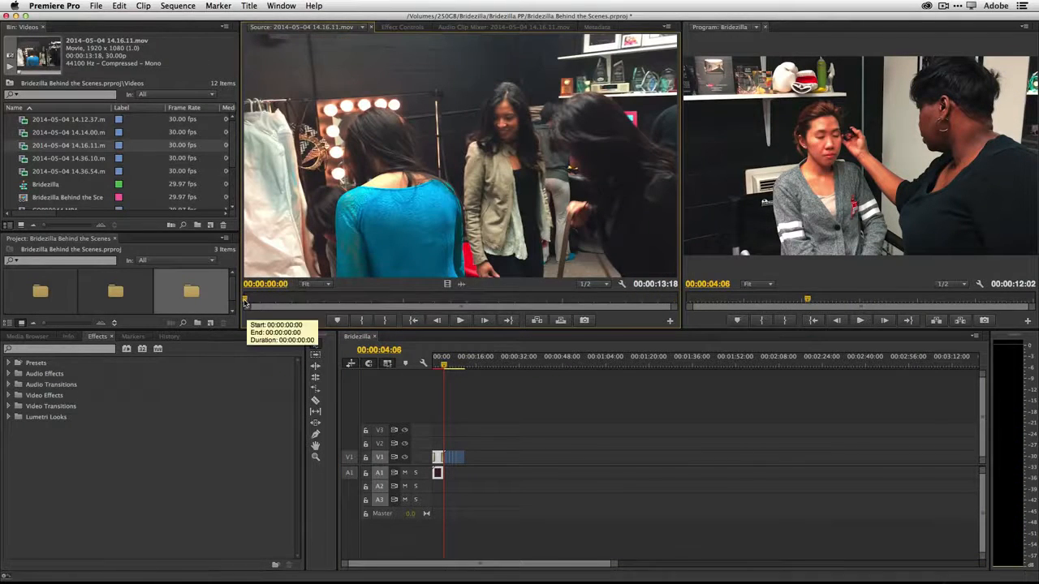
pyautogui.moveTo(249, 302); pyautogui.dragTo(571, 302)
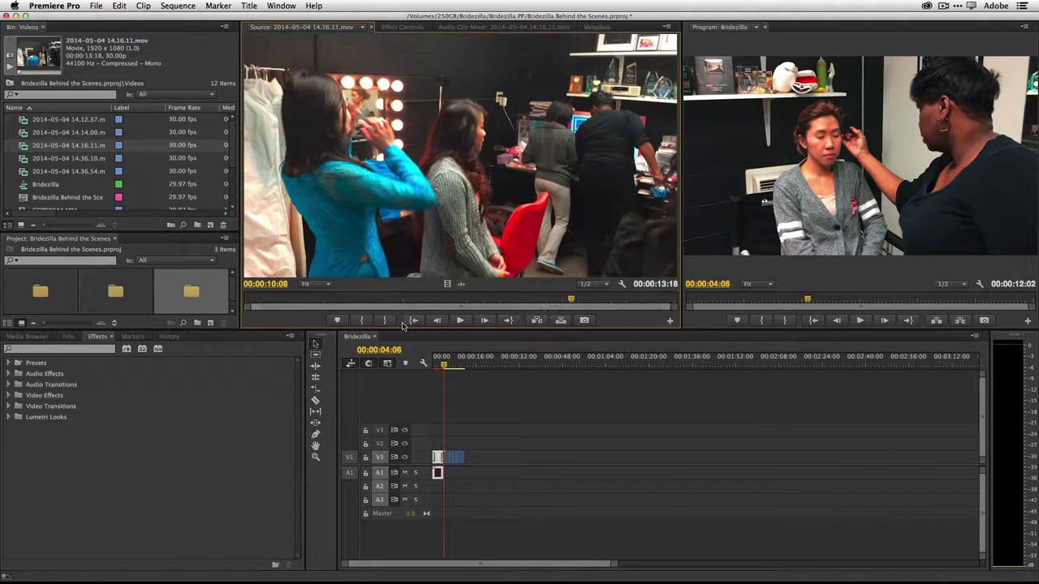
pyautogui.click(362, 320)
pyautogui.moveTo(571, 300); pyautogui.dragTo(608, 303)
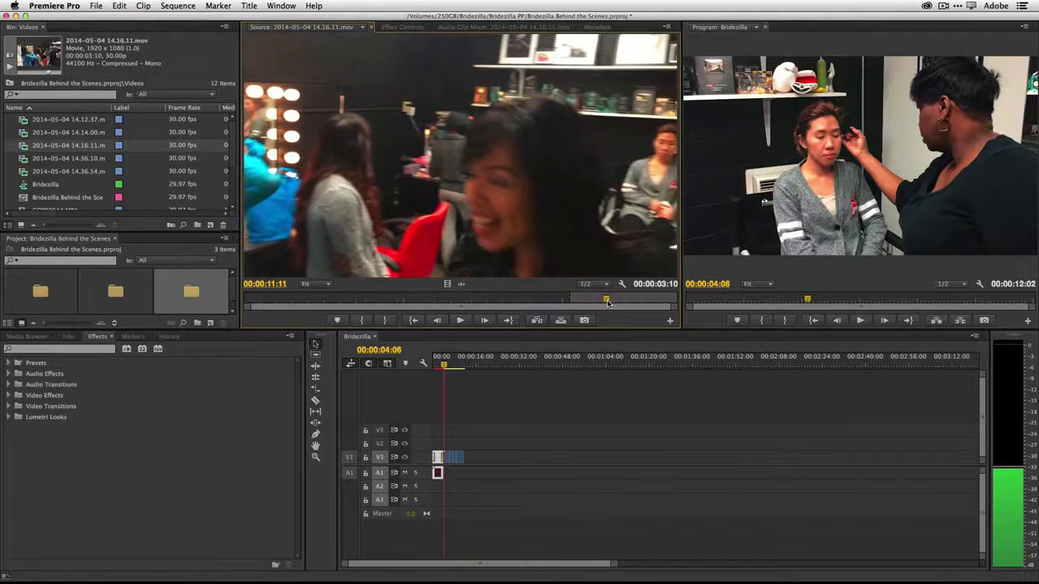
pyautogui.click(385, 320)
pyautogui.moveTo(447, 284); pyautogui.dragTo(468, 460)
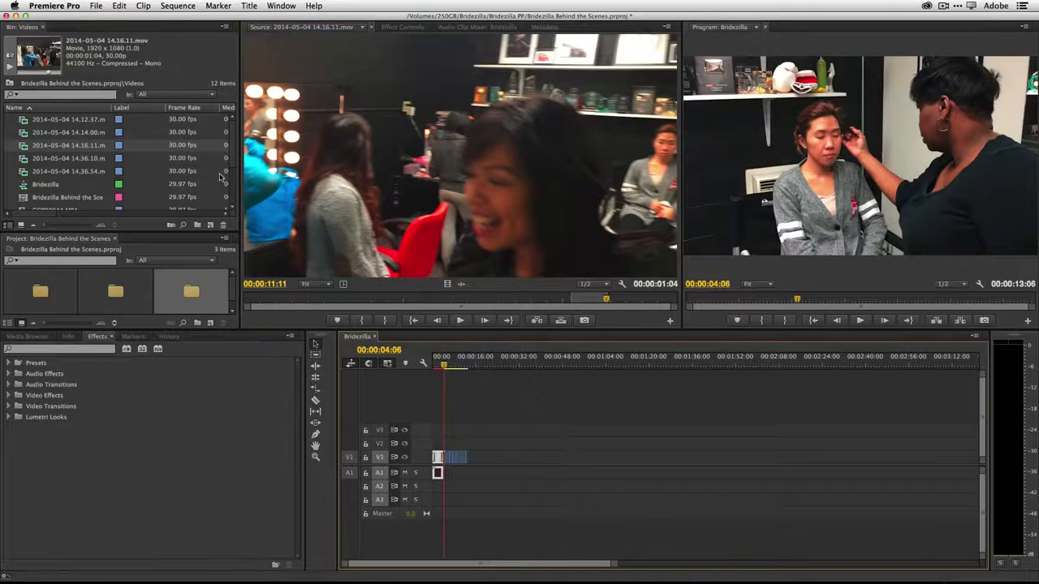
pyautogui.moveTo(606, 301); pyautogui.dragTo(684, 300)
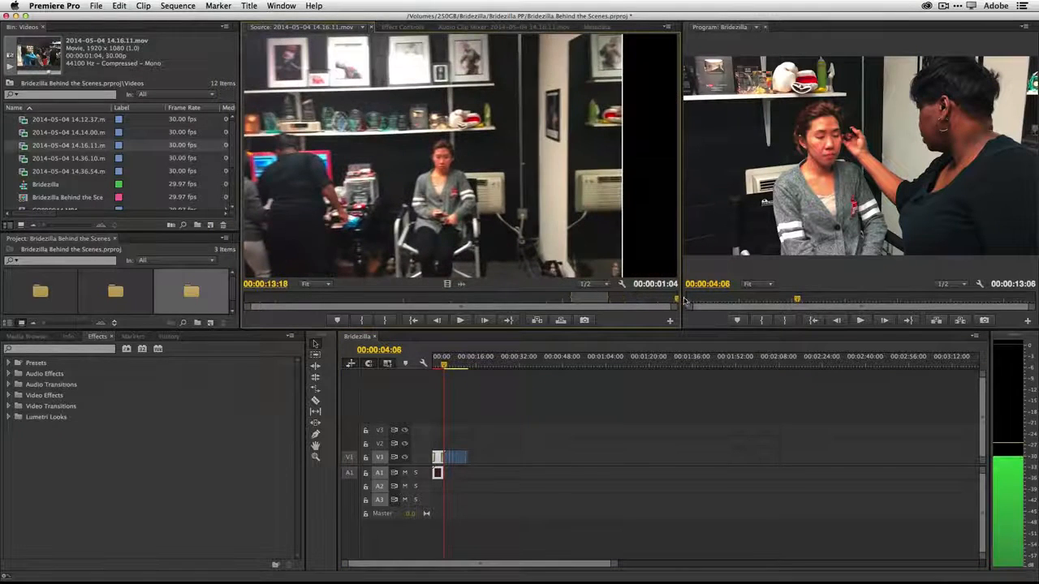
# - Load 2014-05-04 14.36.10.mov, mark a 00:00:02:07 range ending at 00:00:10:25, and append it as video only on V1
pyautogui.doubleClick(23, 160)
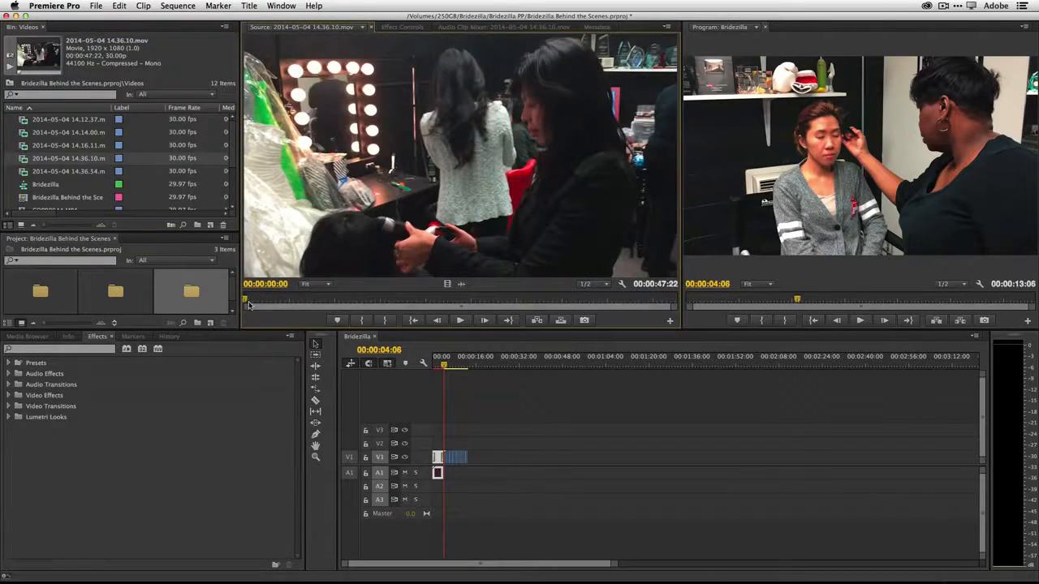
pyautogui.moveTo(251, 301); pyautogui.dragTo(376, 301)
pyautogui.moveTo(393, 301); pyautogui.dragTo(343, 305)
pyautogui.click(362, 320)
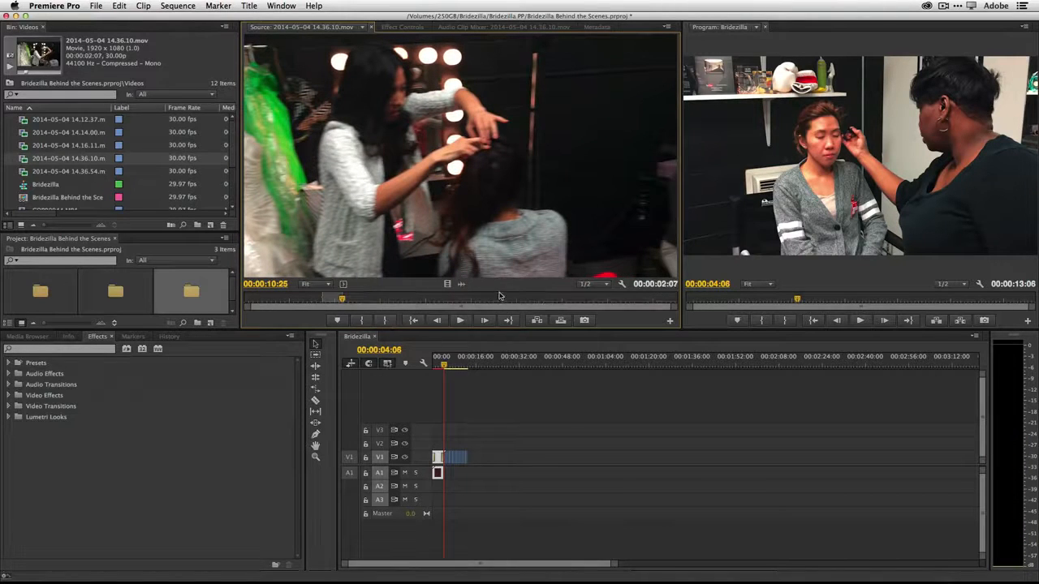
pyautogui.moveTo(447, 289); pyautogui.dragTo(469, 458)
# - Load 2014-05-04 14.36.54.mov, mark 00:00:21:18 to 00:00:25:26, and append that range as video only on V1
pyautogui.doubleClick(26, 172)
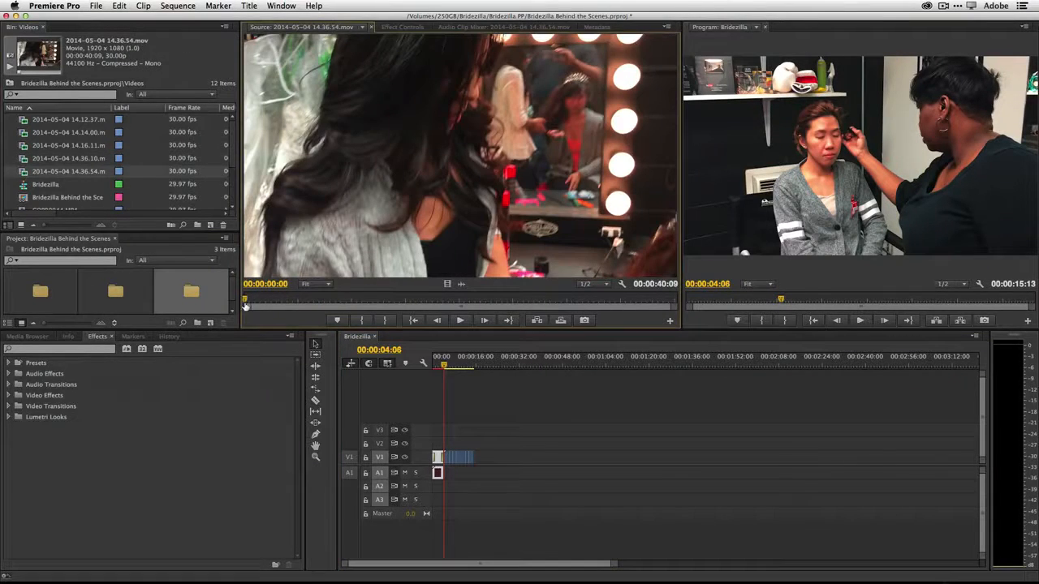
pyautogui.moveTo(245, 299); pyautogui.dragTo(476, 307)
pyautogui.click(364, 320)
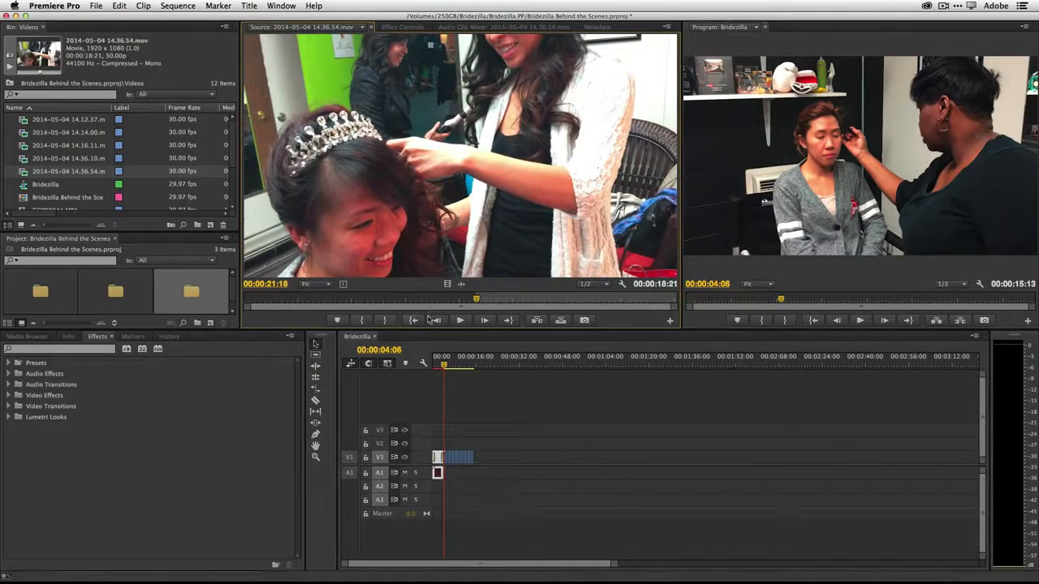
pyautogui.moveTo(477, 300); pyautogui.dragTo(522, 300)
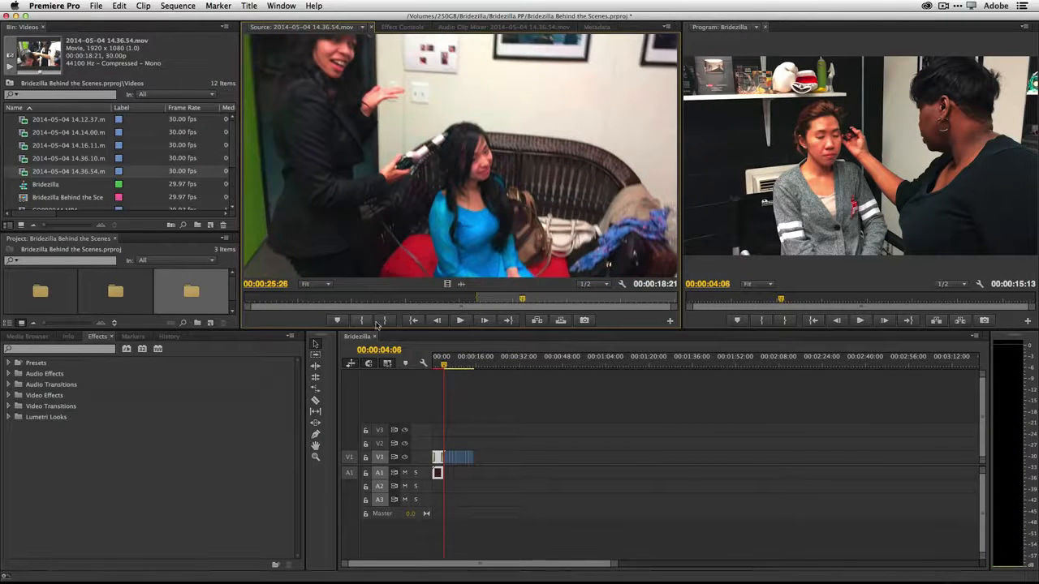
pyautogui.press('o')
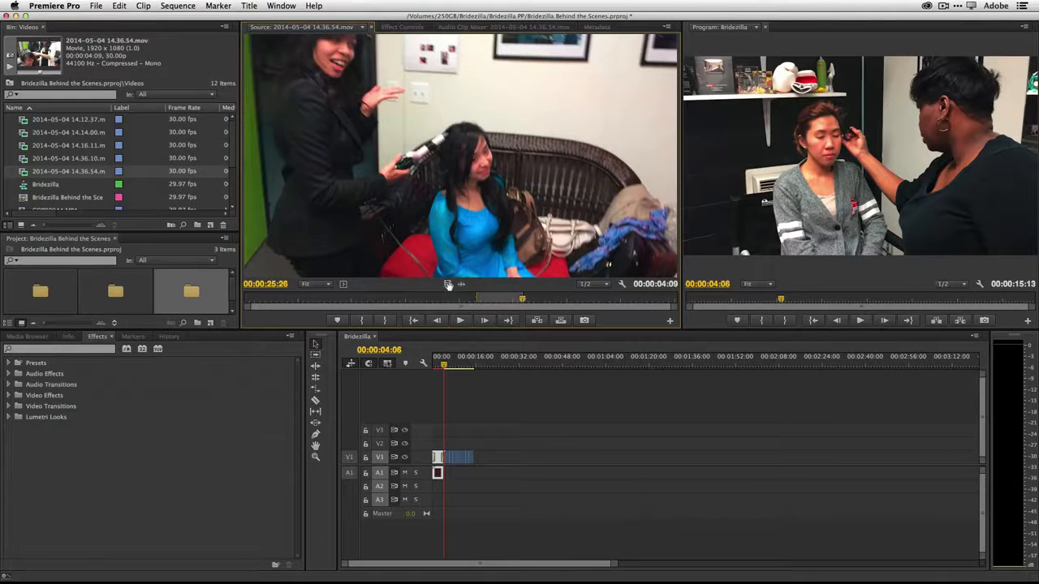
pyautogui.moveTo(447, 287); pyautogui.dragTo(479, 461)
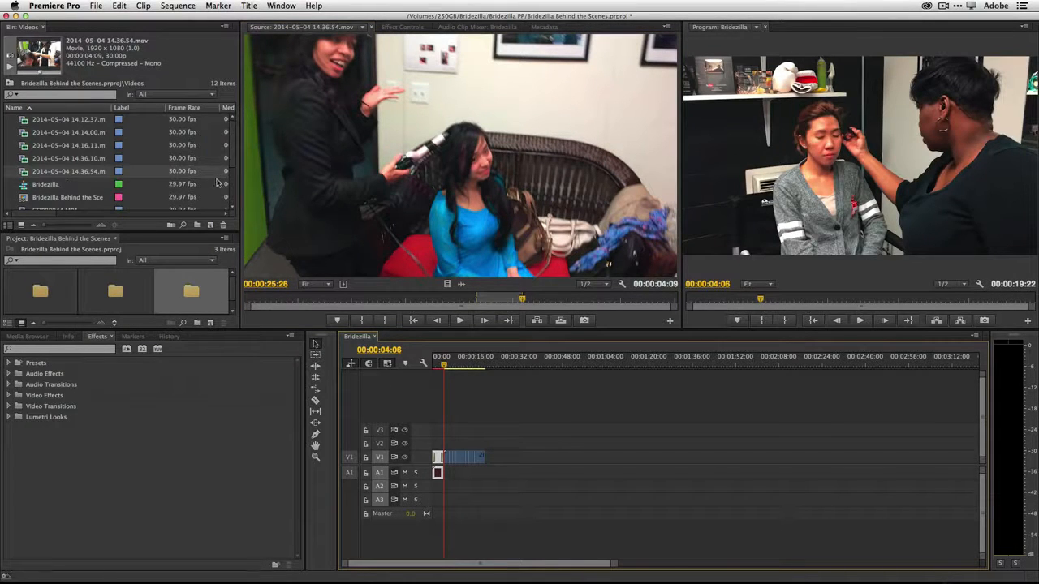
# - Load GOPR0044.MP4 from the Videos bin, mark 17:23:31:24 to 17:24:05:20, and append that range as video only on V1
pyautogui.moveTo(232, 171); pyautogui.dragTo(229, 203)
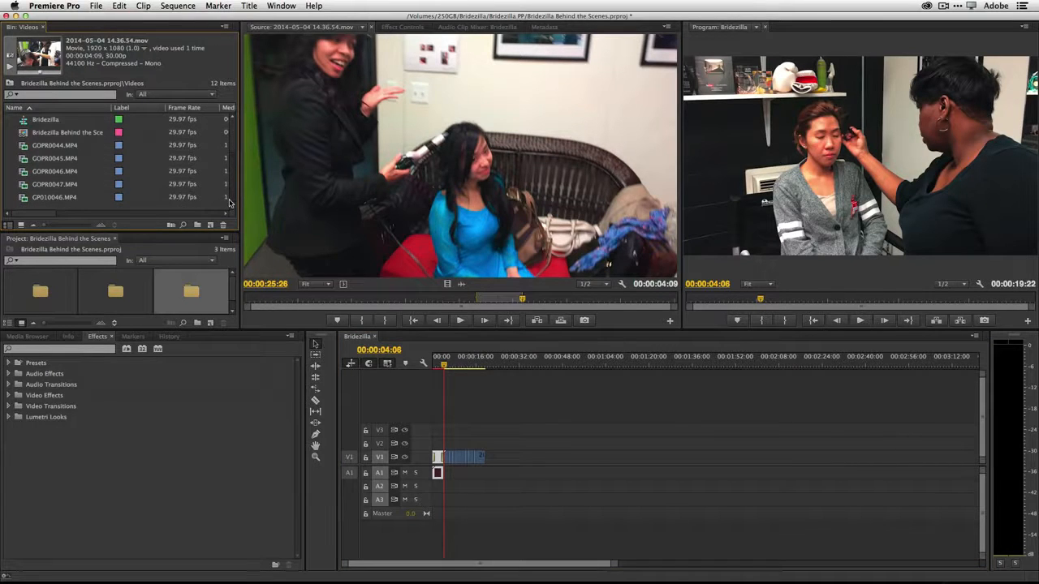
pyautogui.click(22, 148)
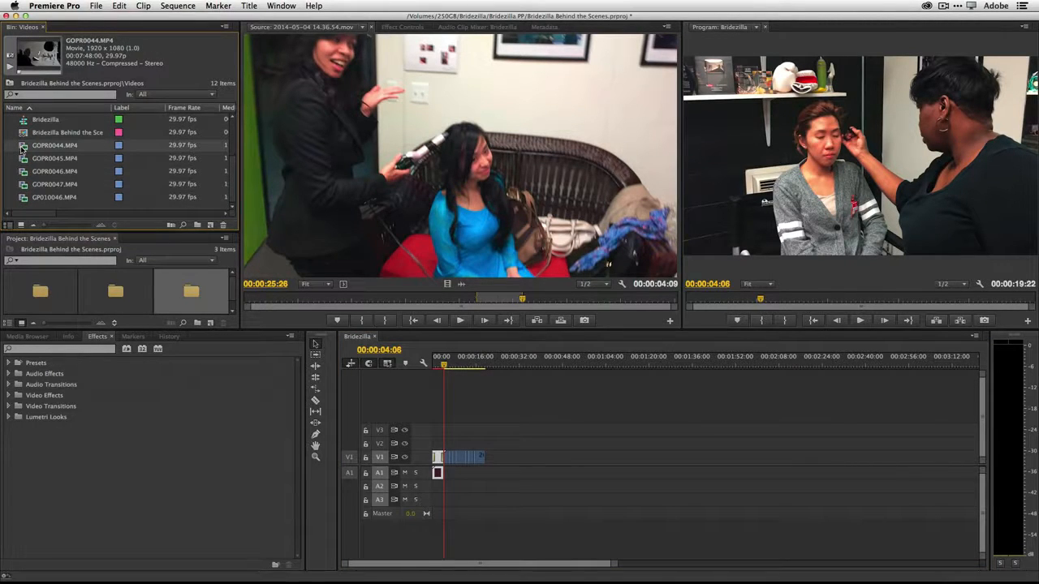
pyautogui.moveTo(22, 152)
pyautogui.mouseDown()
pyautogui.moveTo(260, 243)
pyautogui.moveTo(273, 277)
pyautogui.moveTo(255, 300)
pyautogui.moveTo(378, 304)
pyautogui.moveTo(284, 309)
pyautogui.moveTo(305, 308)
pyautogui.mouseUp()
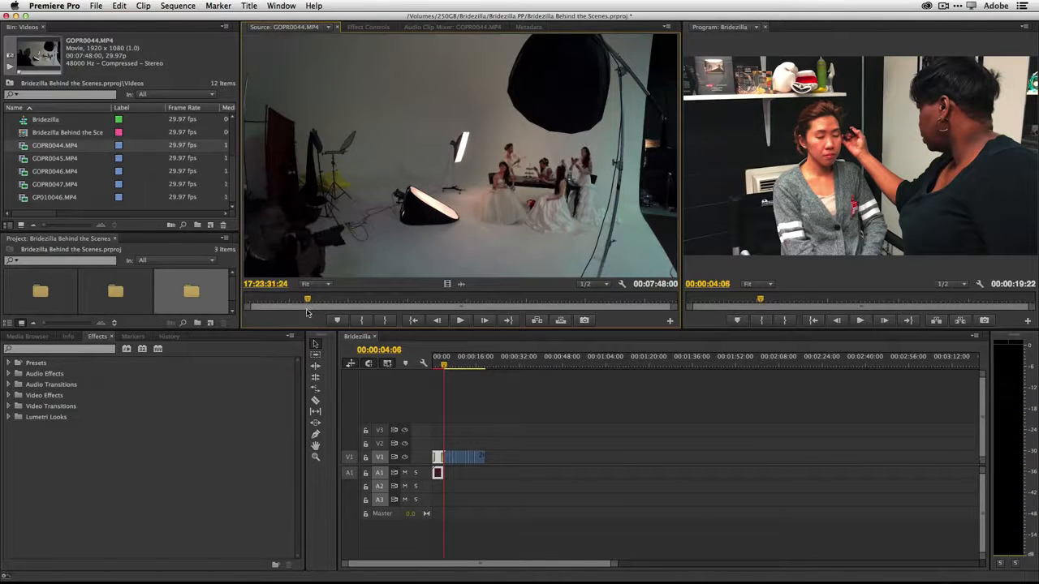
pyautogui.click(360, 321)
pyautogui.moveTo(309, 302); pyautogui.dragTo(340, 300)
pyautogui.click(381, 323)
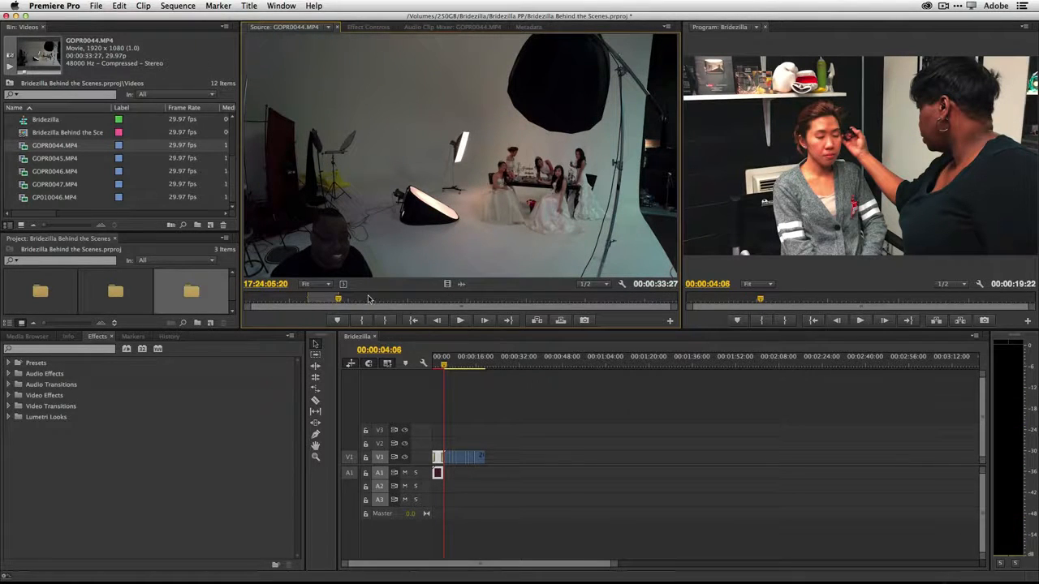
pyautogui.moveTo(449, 285); pyautogui.dragTo(488, 458)
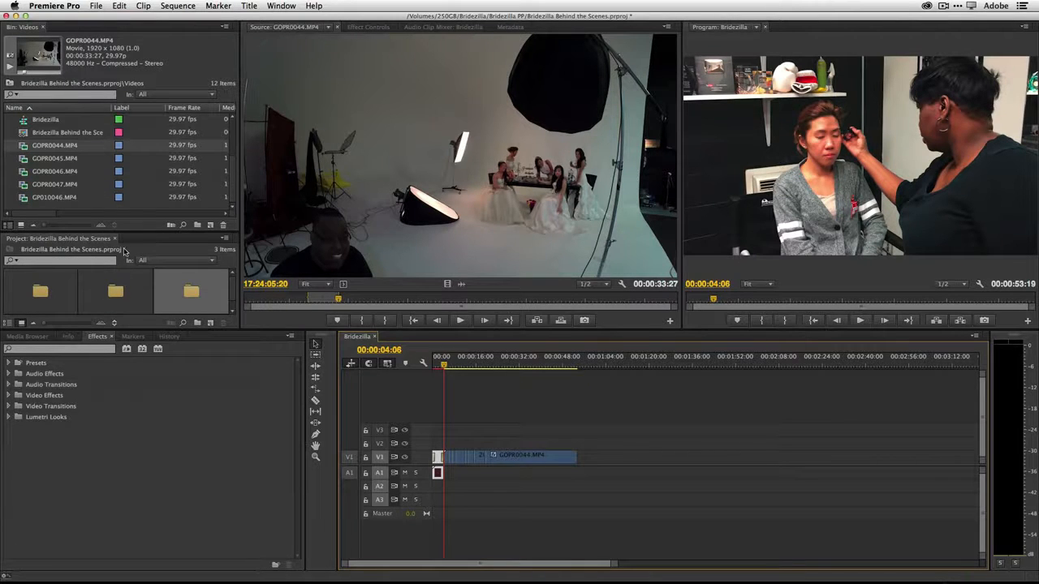
# - Open the Photos bin and append group-shoot photo 0288 directly after the GOPR0044.MP4 clip on V1
pyautogui.moveTo(116, 230); pyautogui.dragTo(116, 218)
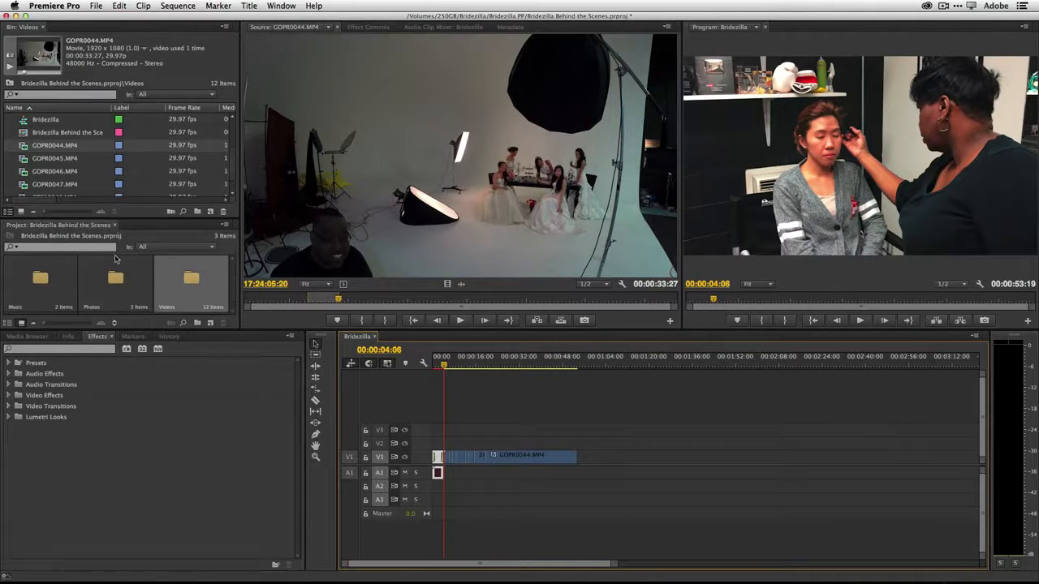
pyautogui.doubleClick(115, 280)
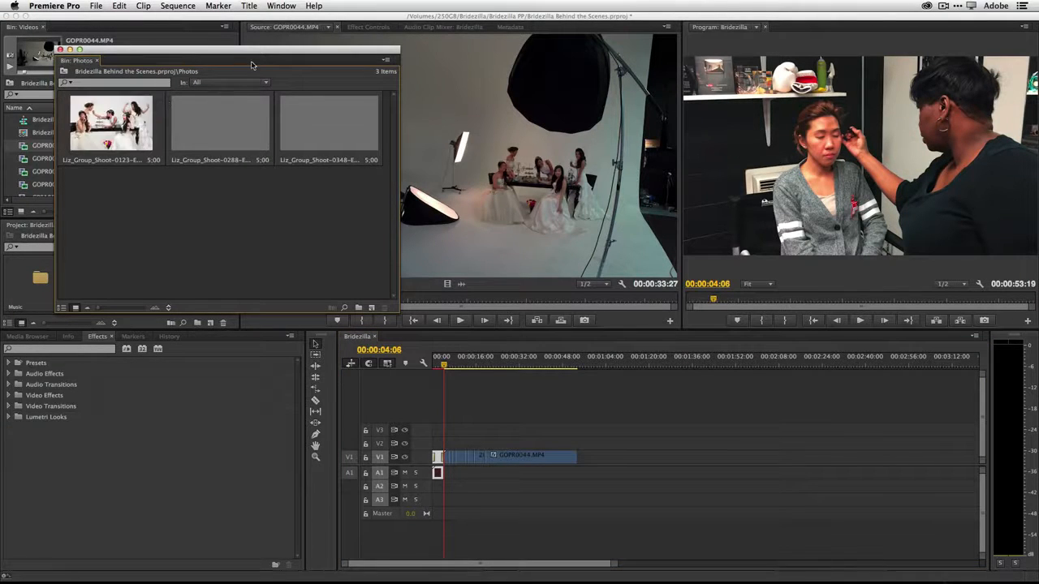
pyautogui.moveTo(258, 52); pyautogui.dragTo(213, 58)
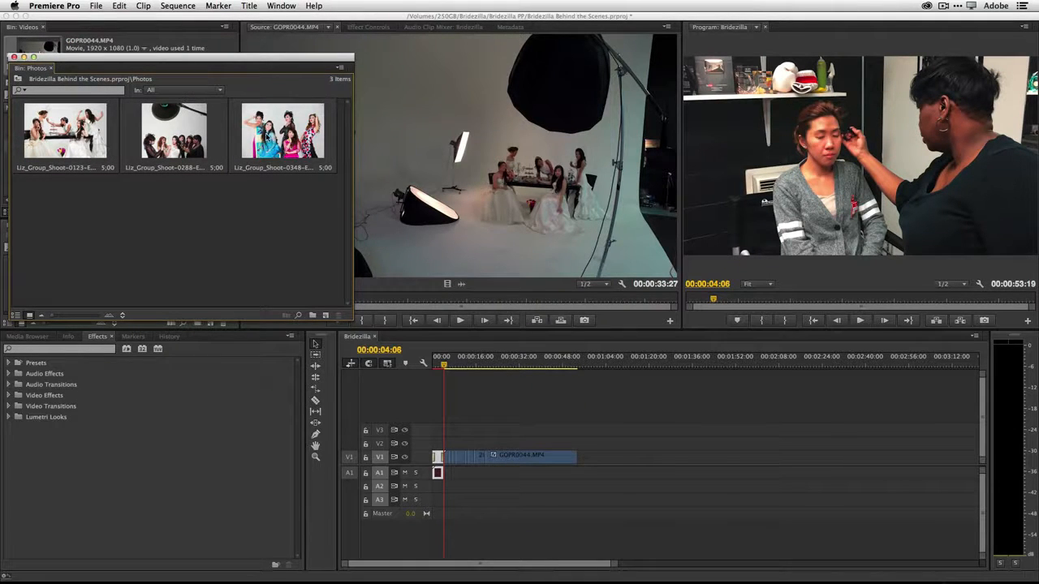
pyautogui.click(173, 146)
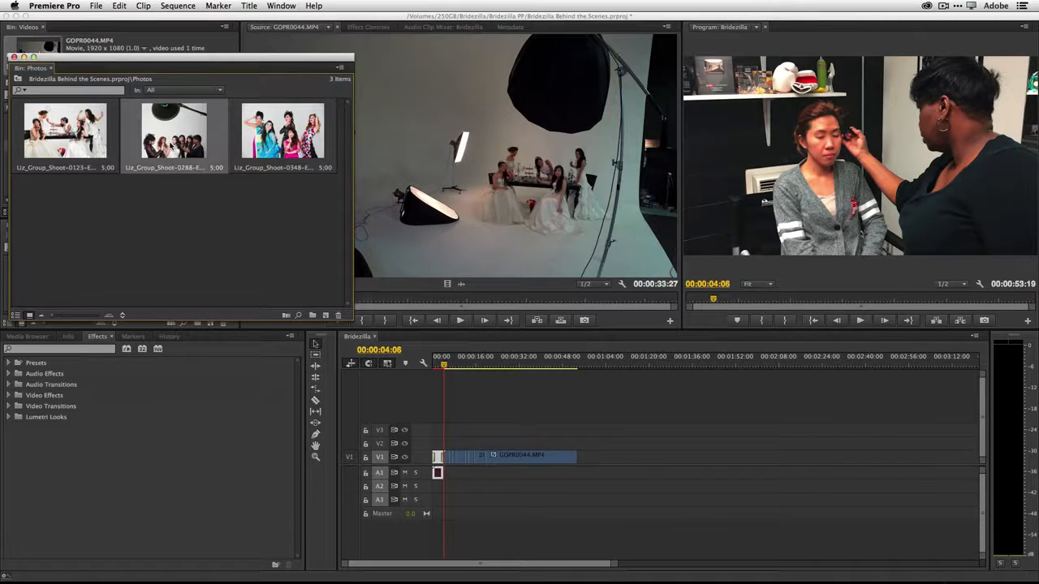
pyautogui.moveTo(168, 144); pyautogui.dragTo(586, 458)
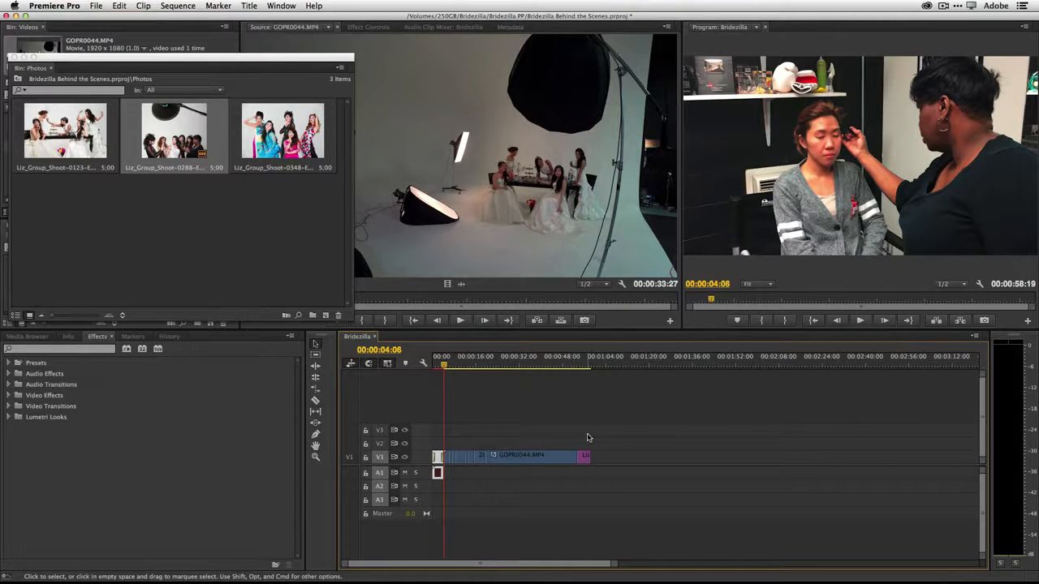
# - Move the playhead onto the photo on V1, select it, and display its Motion properties in Effect Controls
pyautogui.click(586, 363)
pyautogui.moveTo(586, 365); pyautogui.dragTo(581, 366)
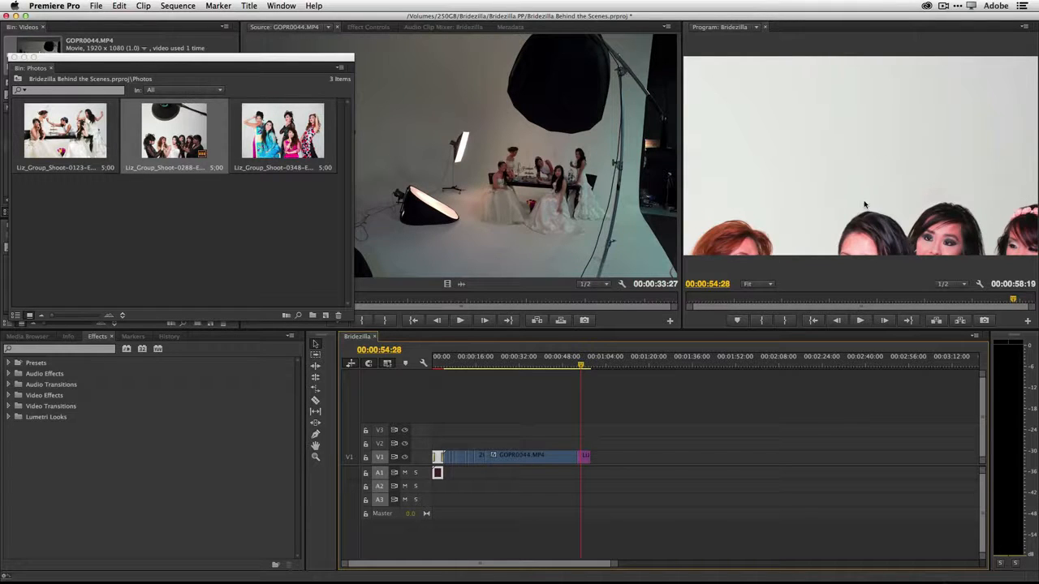
pyautogui.click(579, 365)
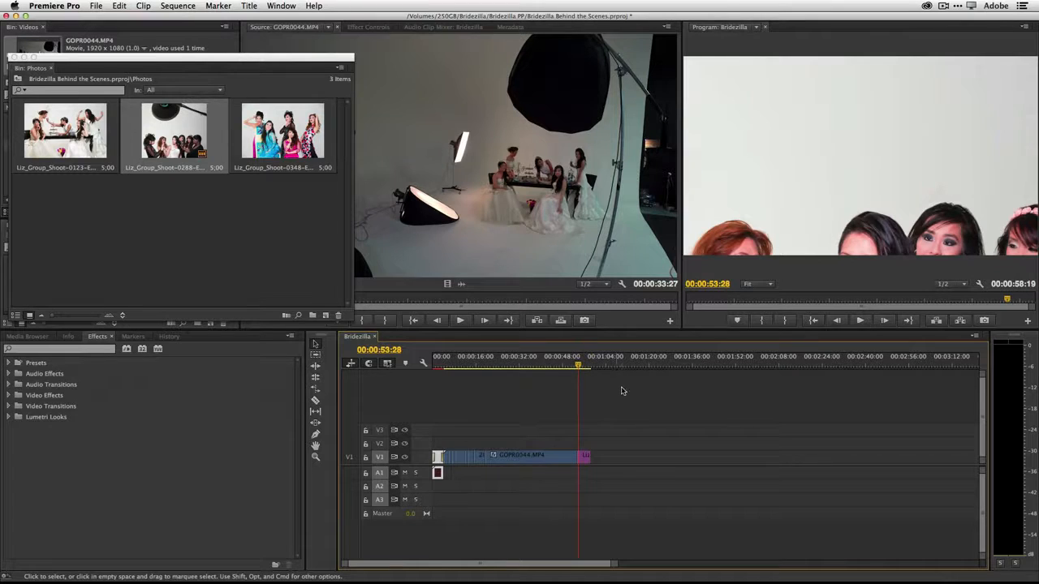
pyautogui.click(584, 458)
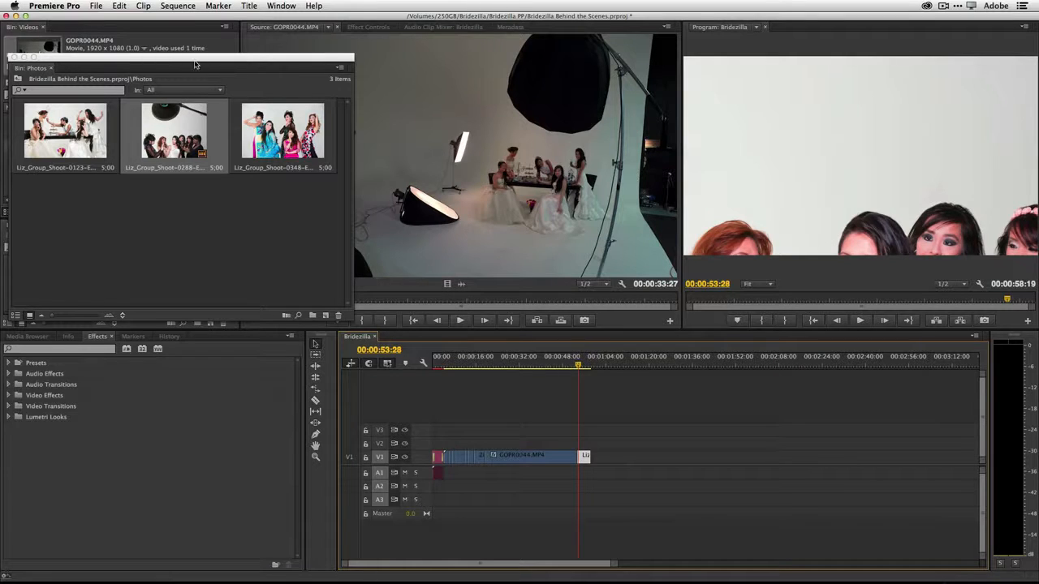
pyautogui.click(12, 58)
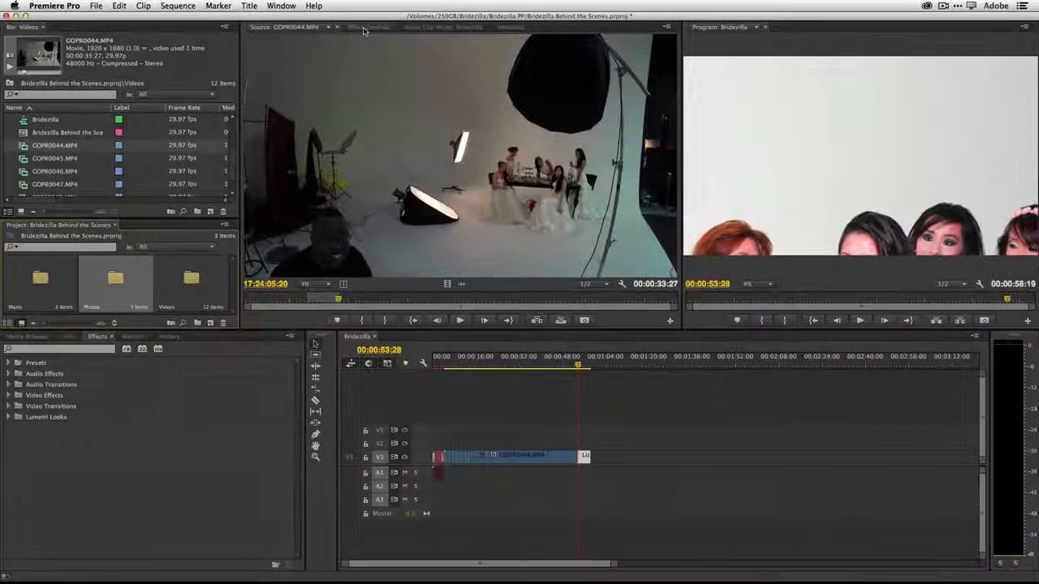
pyautogui.click(361, 22)
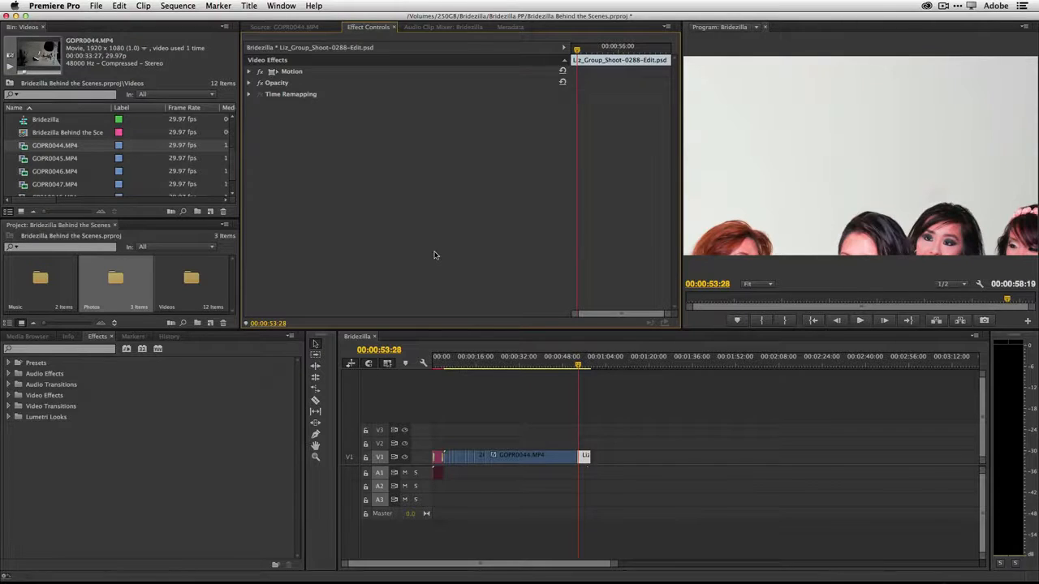
pyautogui.click(249, 72)
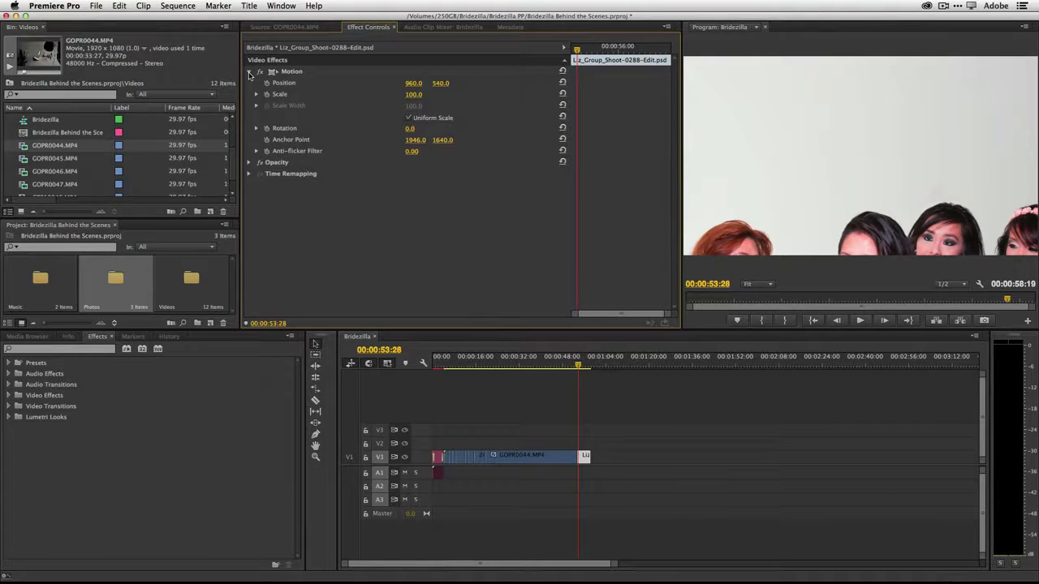
# - At the photo's first frame, 00:00:53:19, enable Scale keyframing at 52 and set Position to 960, 311
pyautogui.click(579, 48)
pyautogui.moveTo(606, 55); pyautogui.dragTo(556, 70)
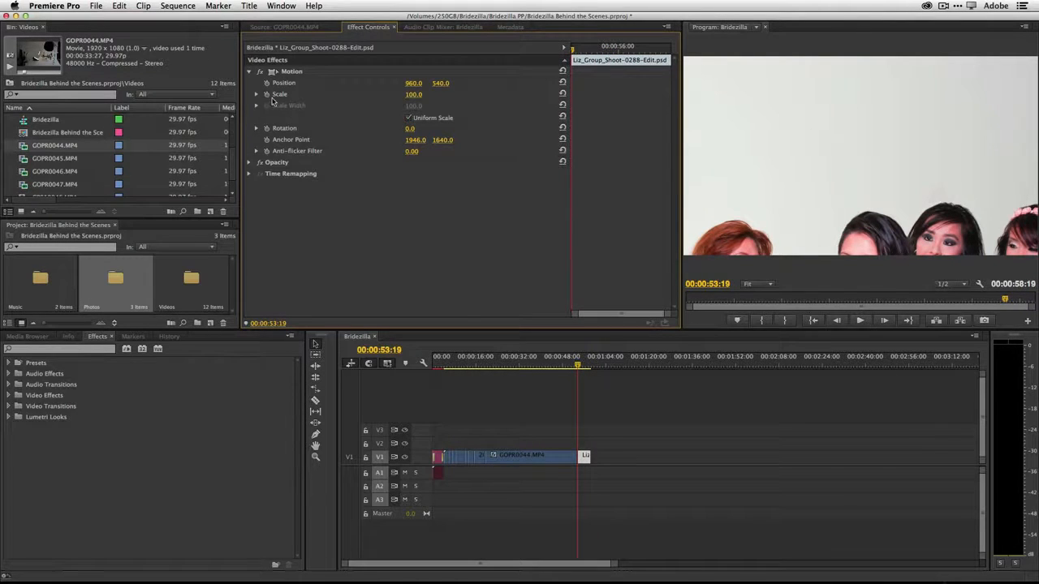
pyautogui.click(267, 94)
pyautogui.moveTo(414, 97); pyautogui.dragTo(378, 97)
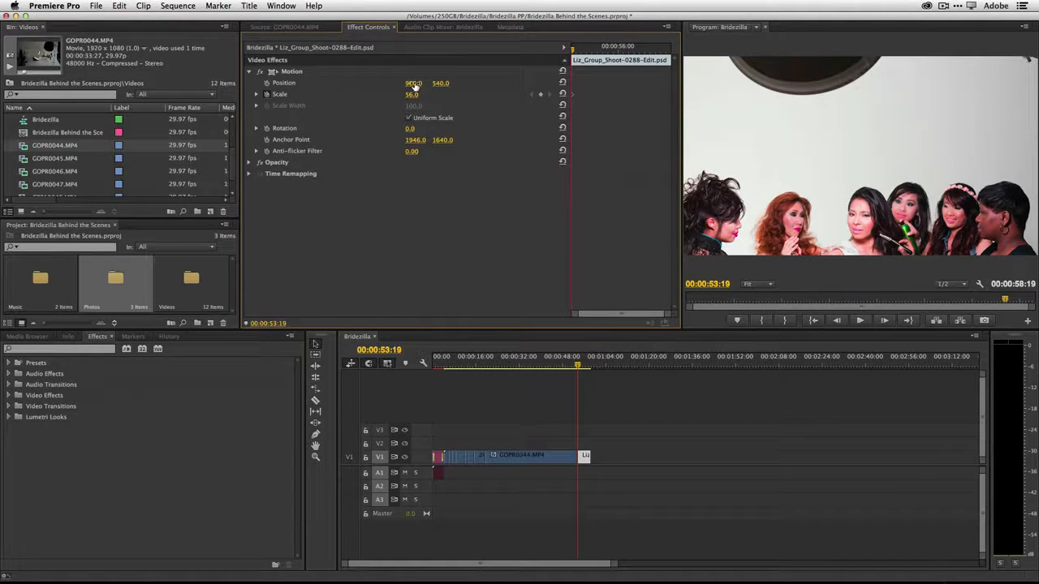
pyautogui.moveTo(440, 82)
pyautogui.mouseDown()
pyautogui.moveTo(256, 83)
pyautogui.moveTo(452, 85)
pyautogui.mouseUp()
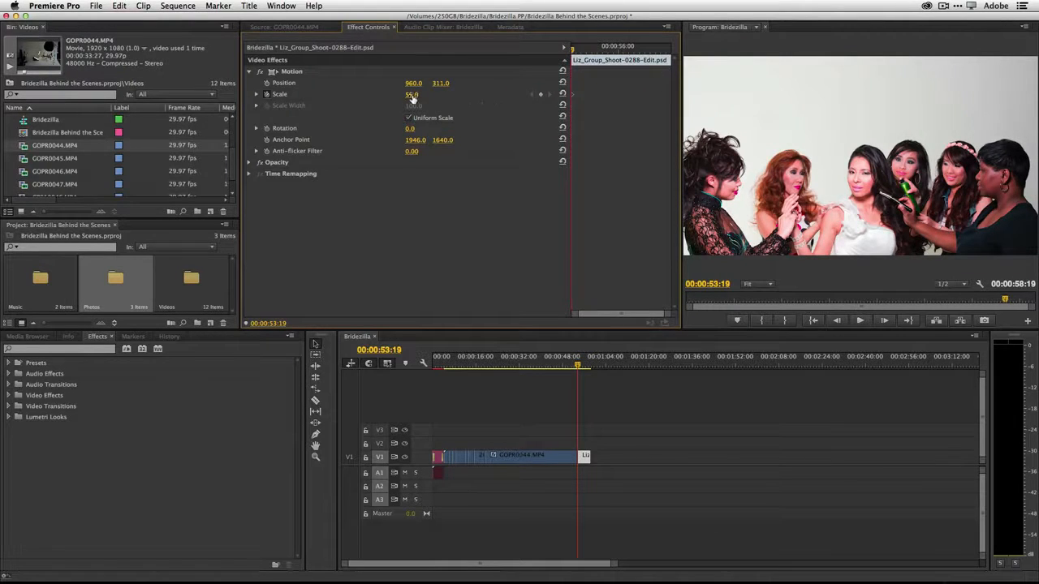
pyautogui.moveTo(413, 96)
pyautogui.mouseDown()
pyautogui.moveTo(428, 97)
pyautogui.moveTo(410, 97)
pyautogui.mouseUp()
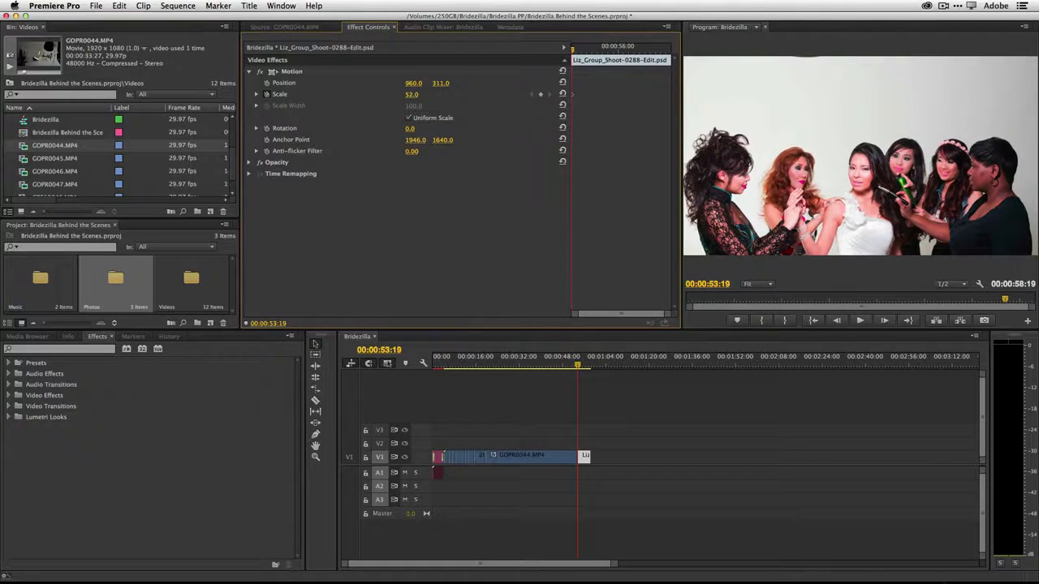
# - Add a Scale keyframe of 69 at 00:00:58:17 near the photo's end and scrub through the zoom
pyautogui.moveTo(573, 50); pyautogui.dragTo(671, 50)
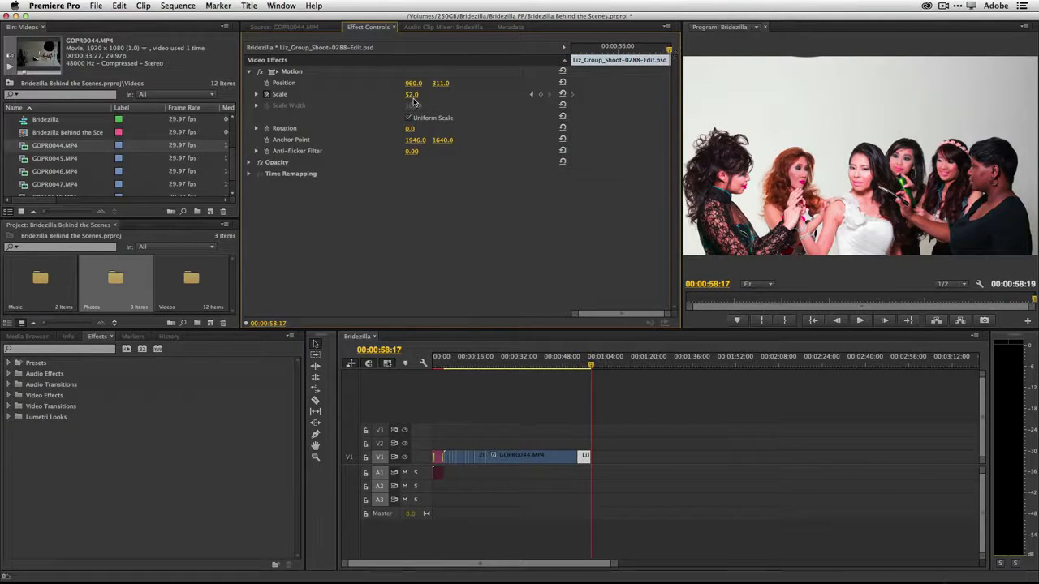
pyautogui.moveTo(412, 94); pyautogui.dragTo(426, 94)
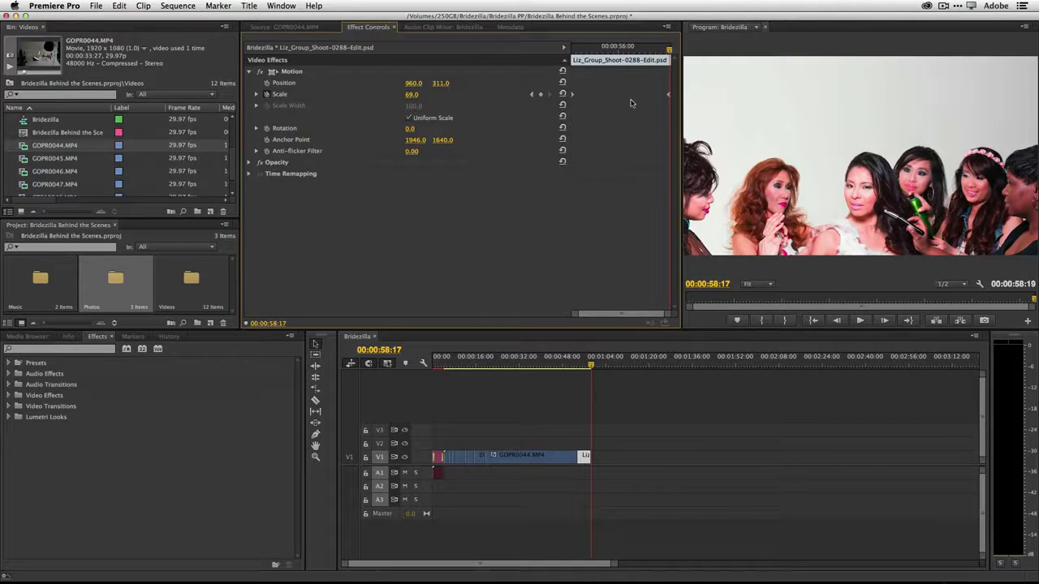
pyautogui.click(657, 49)
pyautogui.moveTo(658, 51); pyautogui.dragTo(576, 61)
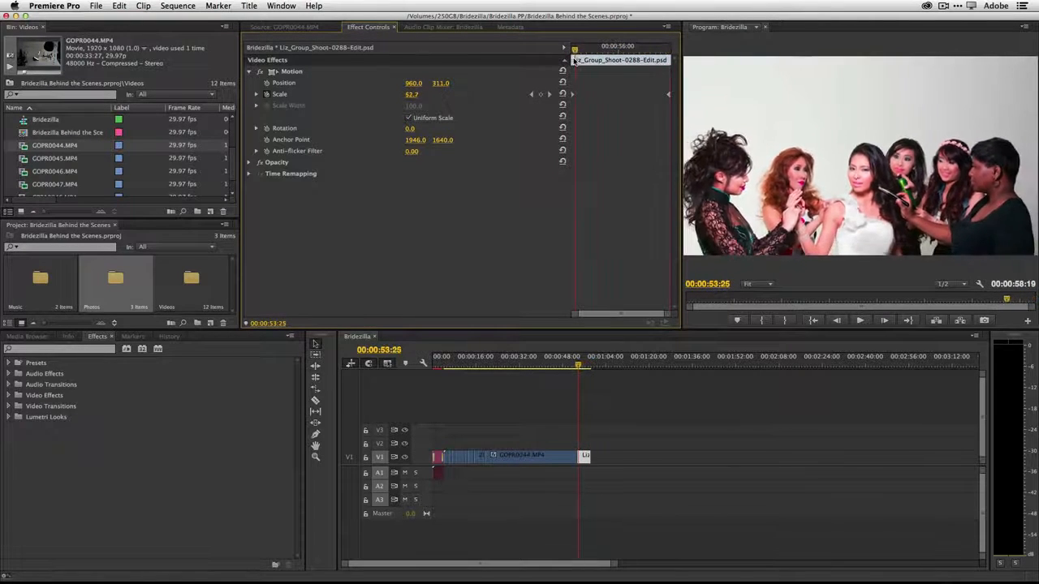
pyautogui.click(581, 365)
pyautogui.moveTo(584, 366); pyautogui.dragTo(592, 366)
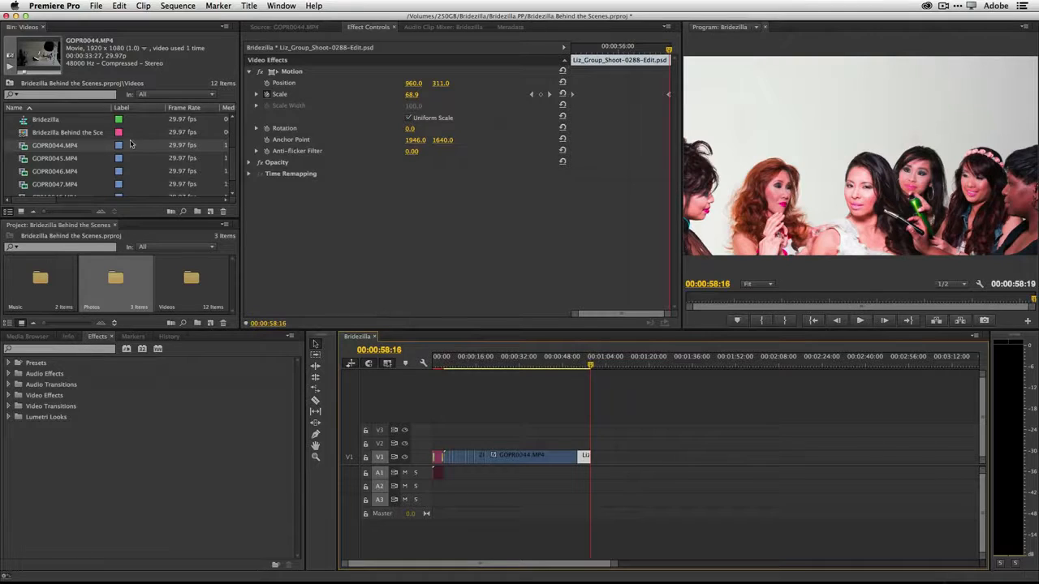
# - Append group-shoot photo 0123 from the Photos bin directly after the first photo on V1, and close the bin
pyautogui.doubleClick(116, 278)
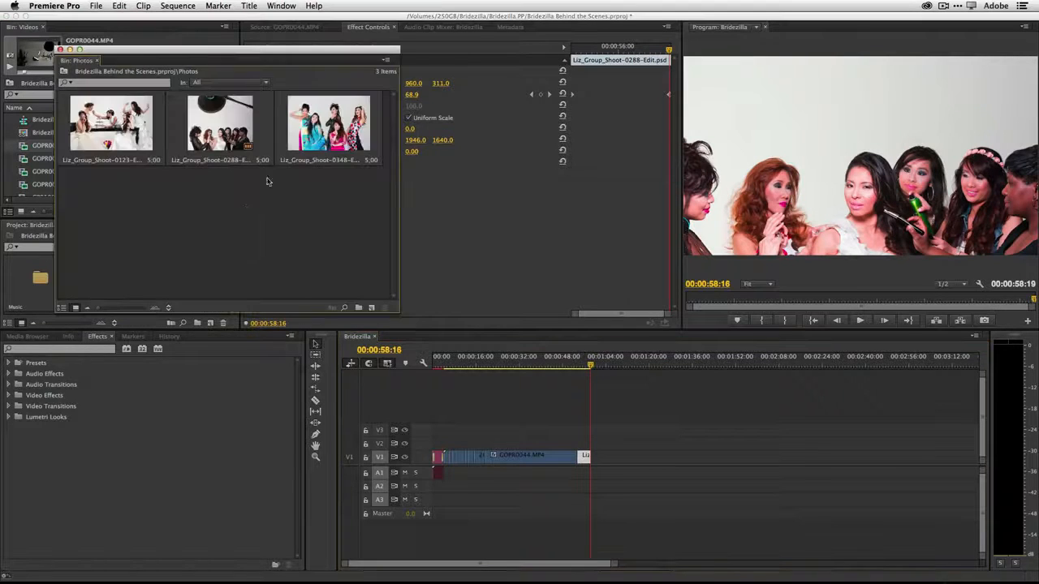
pyautogui.click(106, 116)
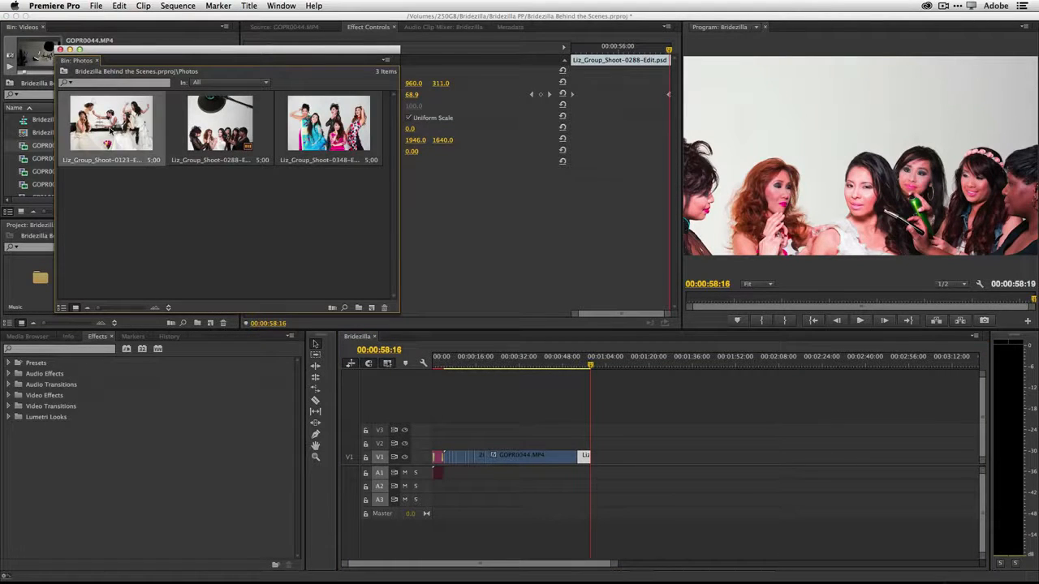
pyautogui.moveTo(99, 123); pyautogui.dragTo(605, 460)
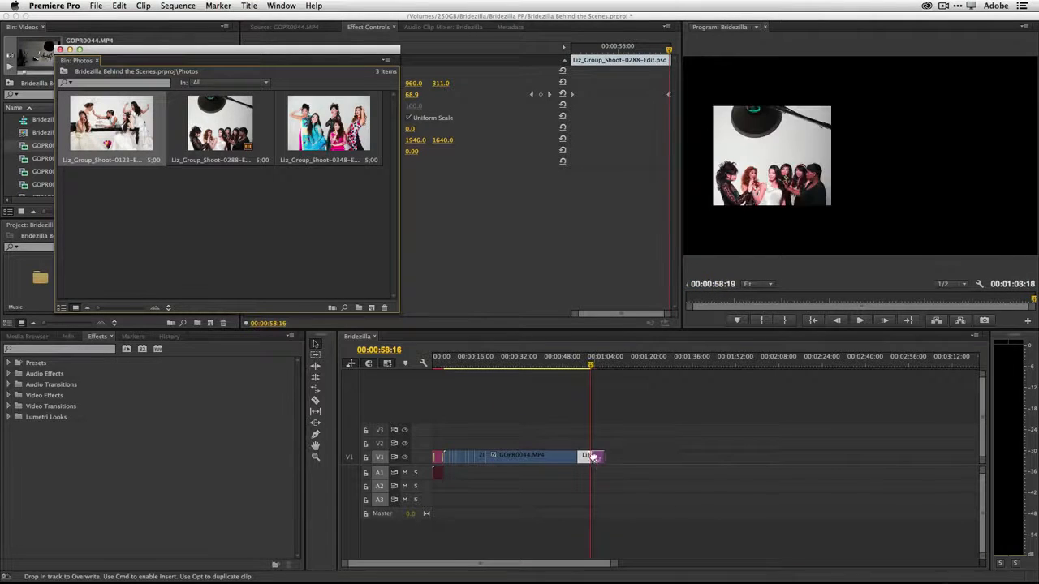
pyautogui.click(59, 51)
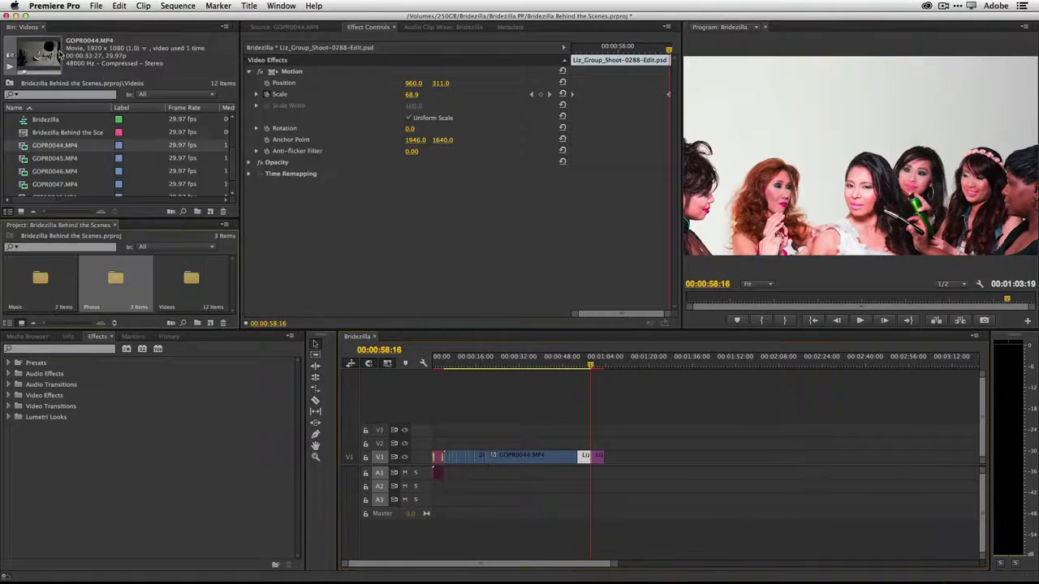
# - Select the second photo on V1 and, at its first frame 00:00:58:19, enable Scale keyframing at 60
pyautogui.click(599, 455)
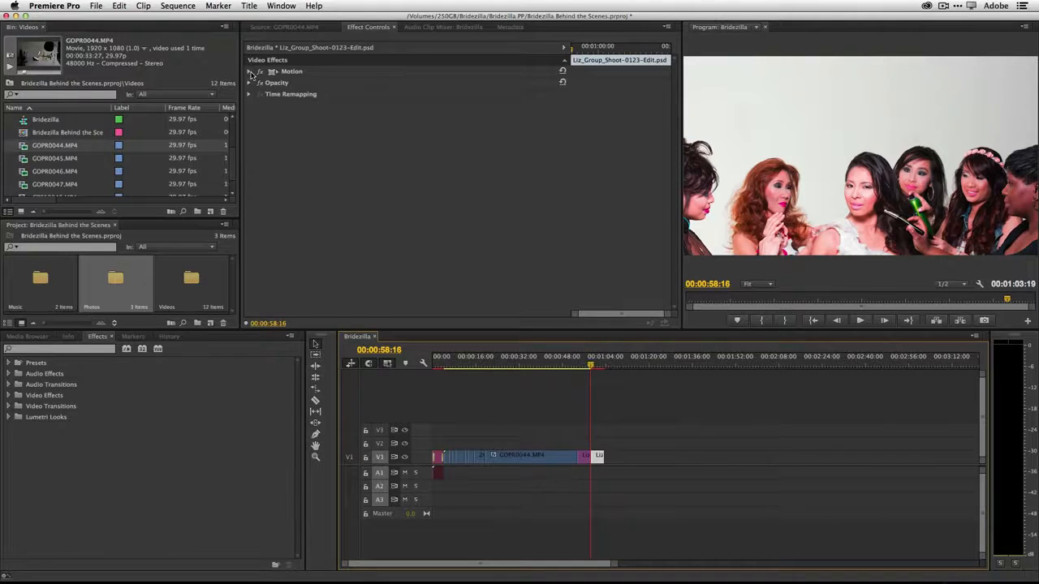
pyautogui.click(250, 73)
pyautogui.moveTo(594, 367); pyautogui.dragTo(595, 368)
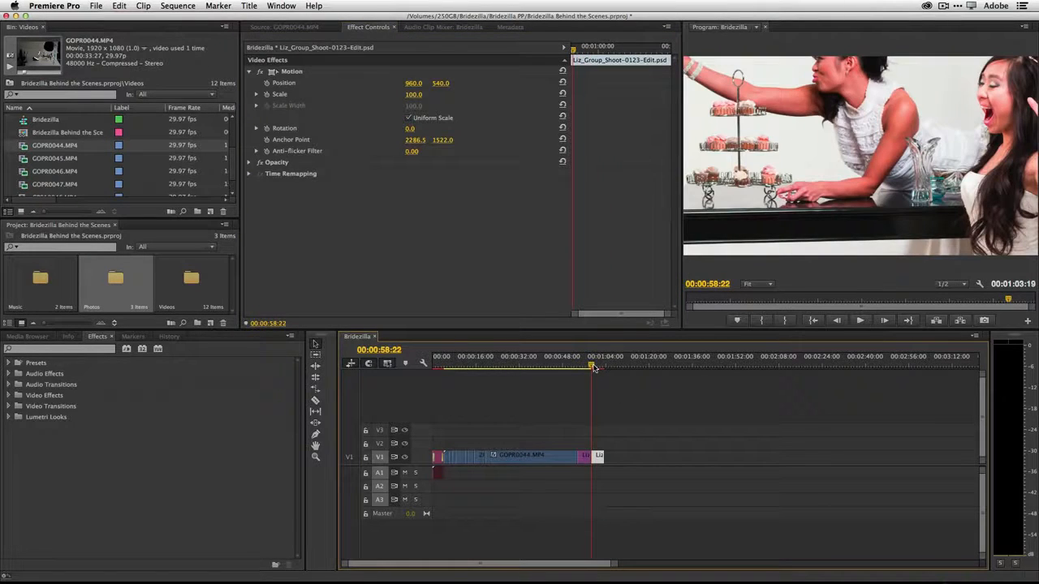
pyautogui.moveTo(573, 50); pyautogui.dragTo(571, 51)
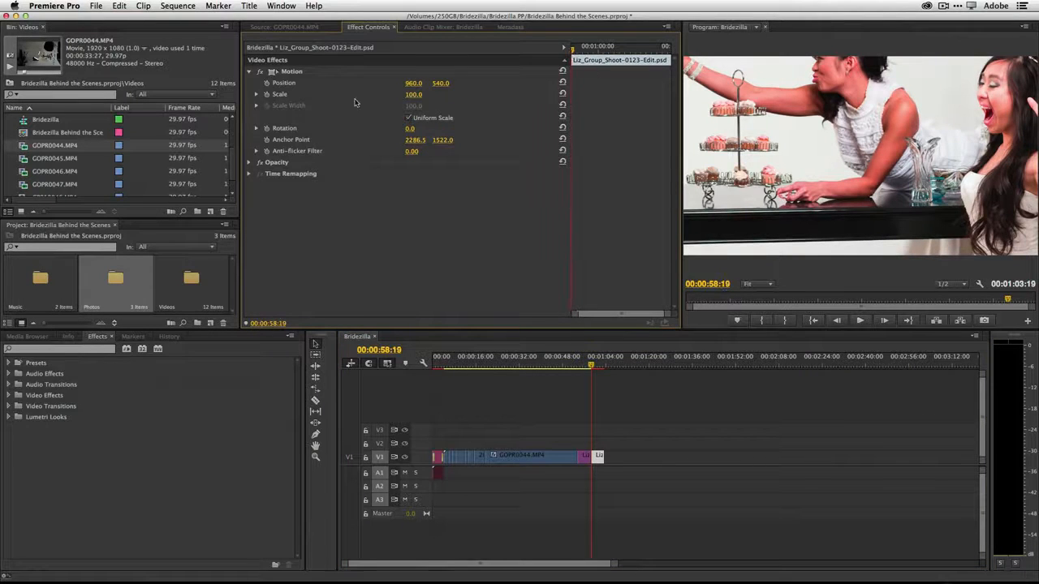
pyautogui.click(267, 94)
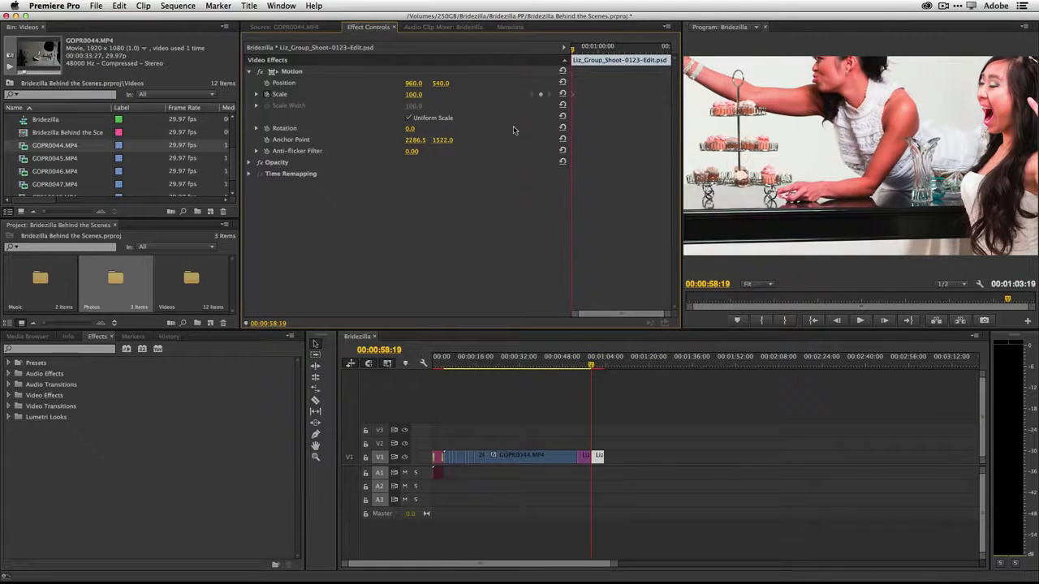
pyautogui.moveTo(413, 94); pyautogui.dragTo(379, 94)
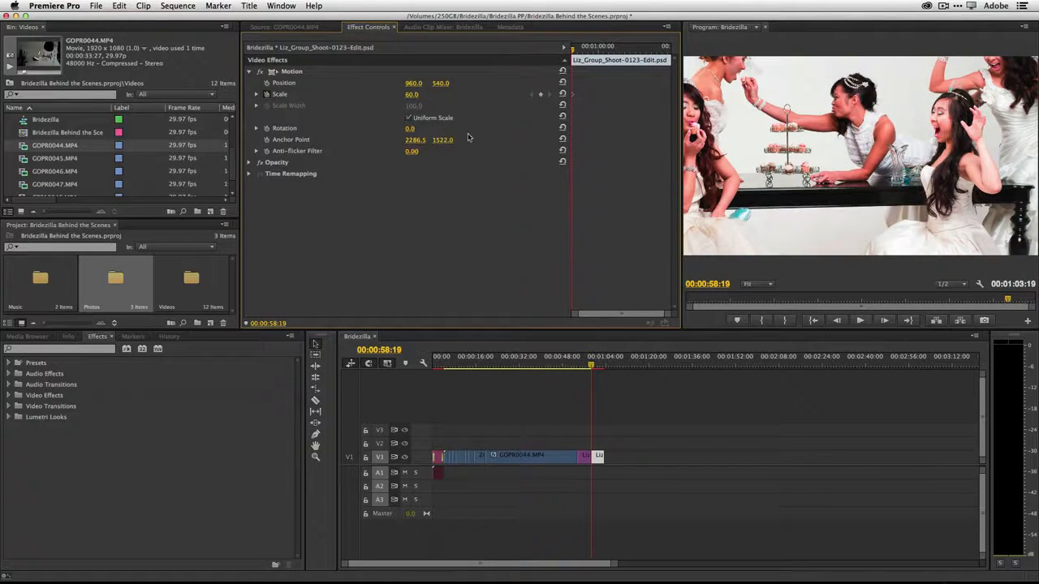
# - Add a Scale keyframe of 44 at 00:01:03:16 near the second photo's end and scrub over its last frames
pyautogui.moveTo(573, 50); pyautogui.dragTo(671, 52)
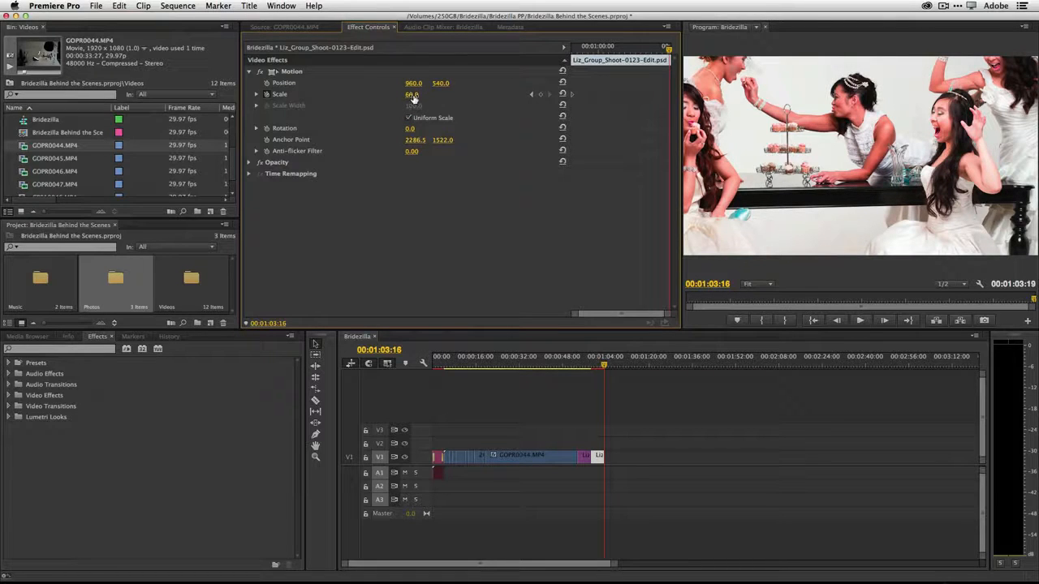
pyautogui.moveTo(413, 98); pyautogui.dragTo(402, 99)
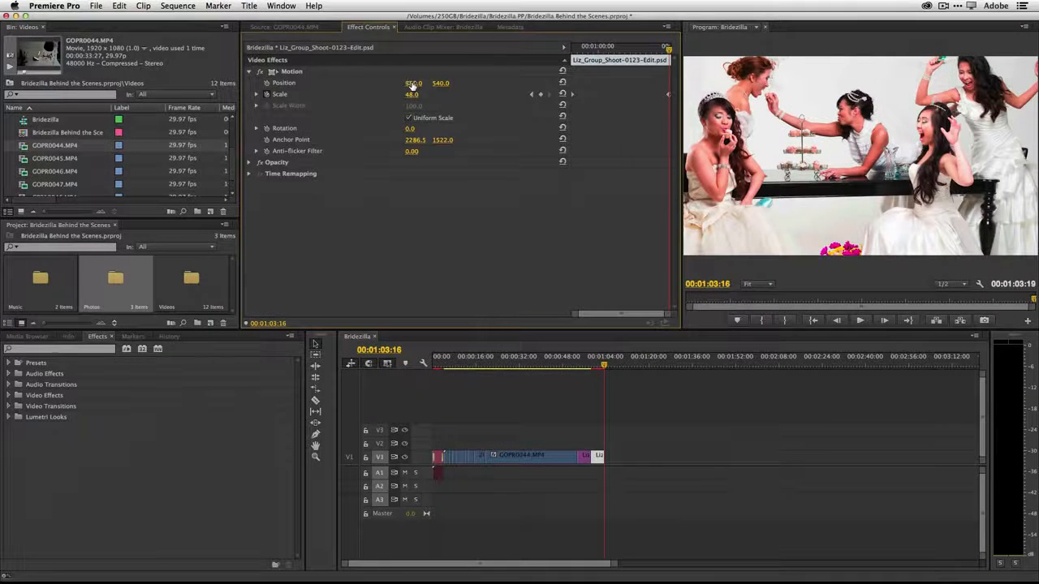
pyautogui.moveTo(412, 94); pyautogui.dragTo(409, 95)
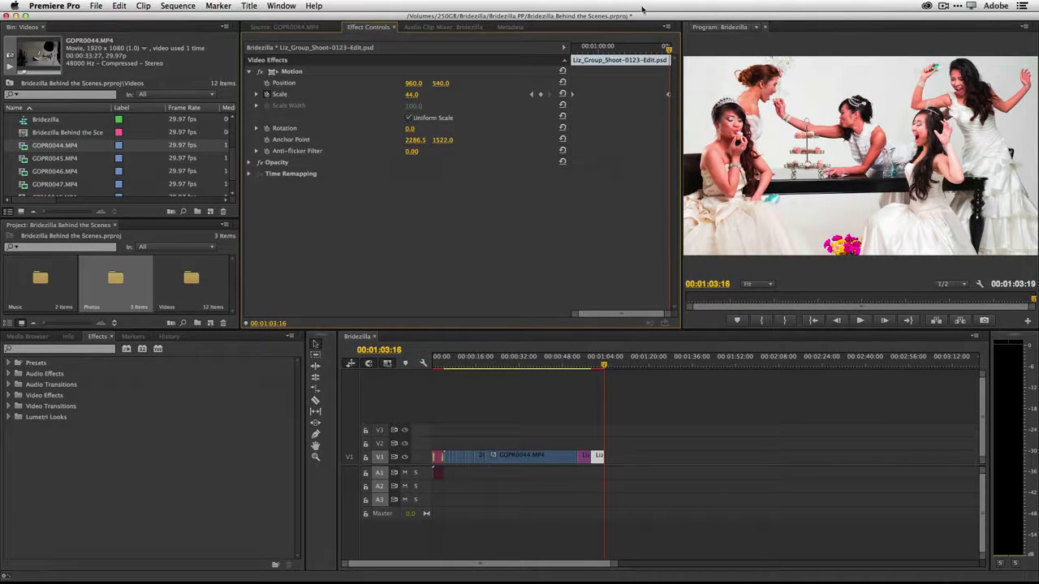
pyautogui.moveTo(670, 50)
pyautogui.mouseDown()
pyautogui.moveTo(535, 56)
pyautogui.moveTo(670, 51)
pyautogui.mouseUp()
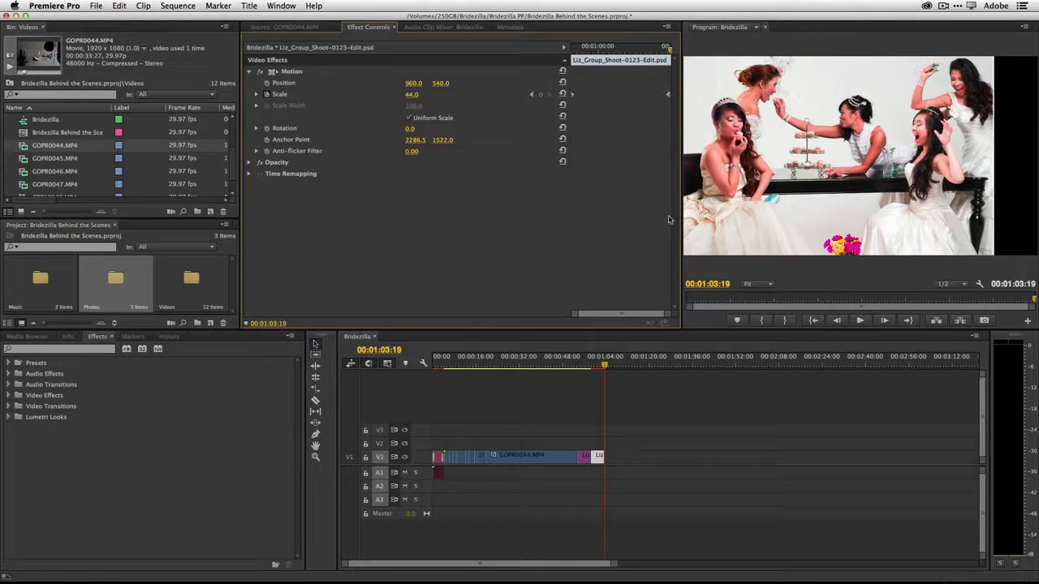
pyautogui.click(606, 367)
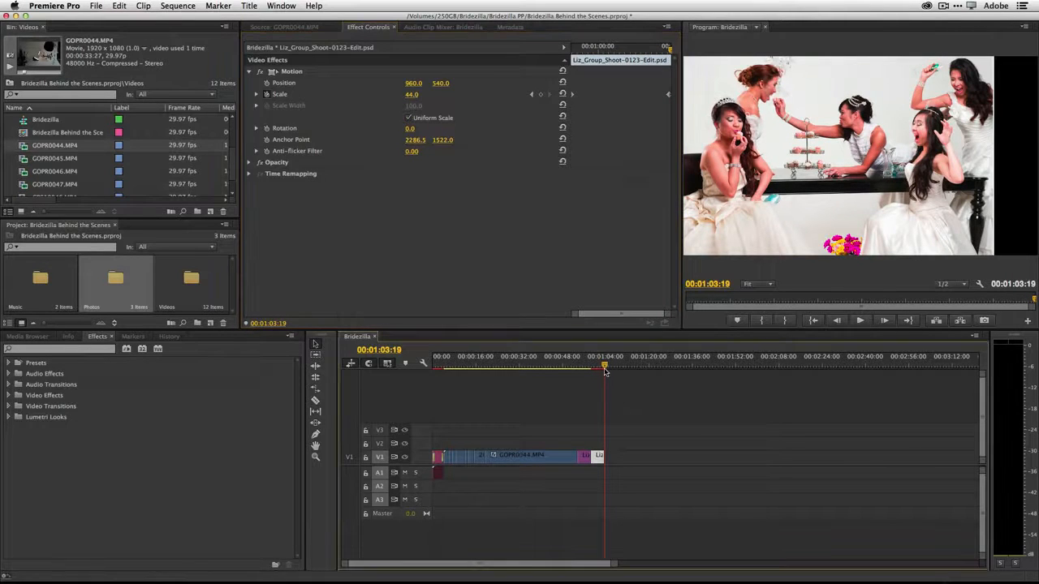
pyautogui.moveTo(606, 367)
pyautogui.mouseDown()
pyautogui.moveTo(577, 370)
pyautogui.moveTo(607, 371)
pyautogui.mouseUp()
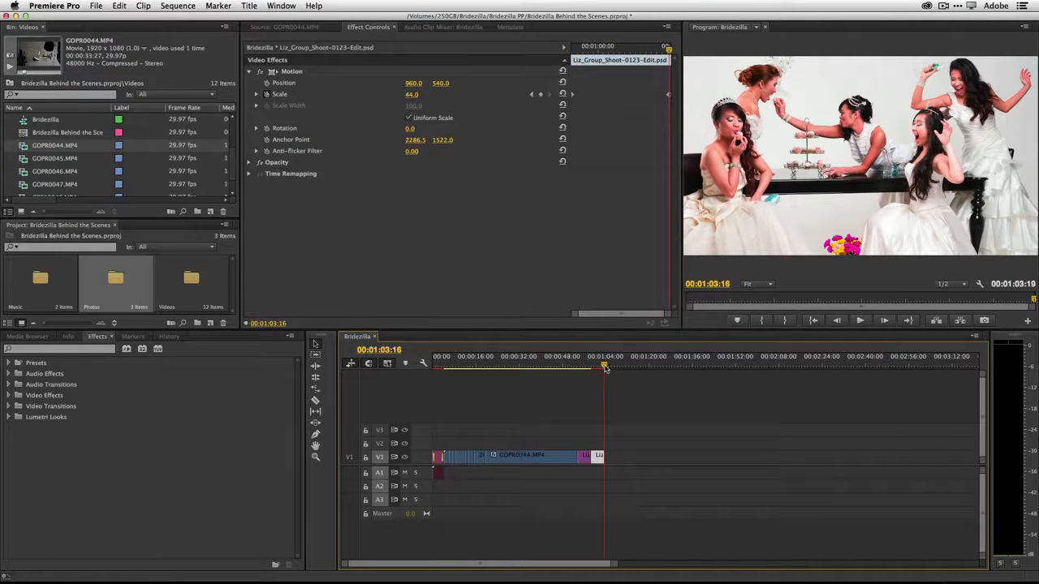
pyautogui.click(606, 367)
pyautogui.moveTo(606, 367); pyautogui.dragTo(605, 367)
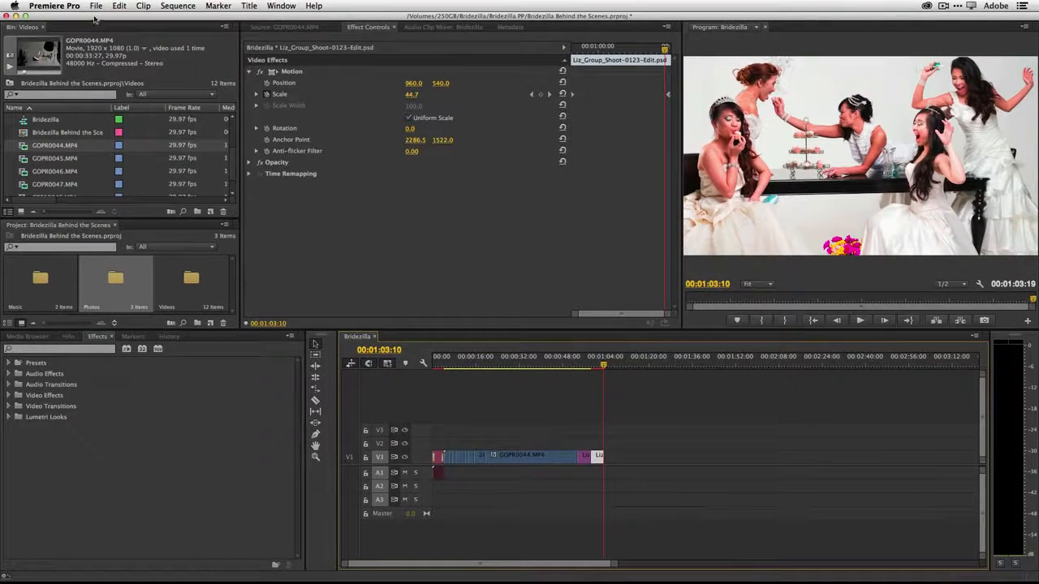
# - Create a new 1920 by 1080 title named "The End"
pyautogui.click(96, 5)
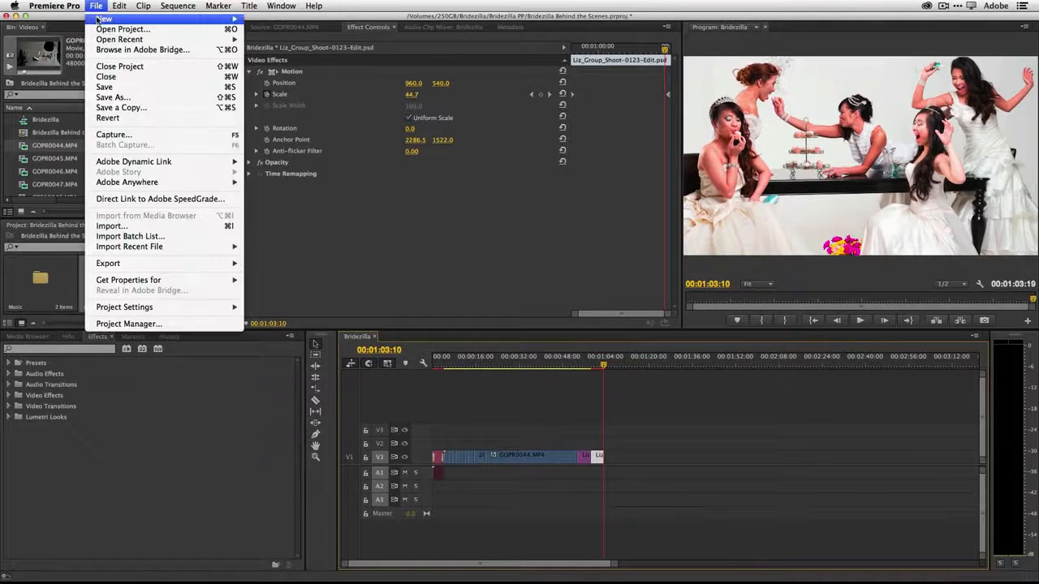
pyautogui.moveTo(218, 20)
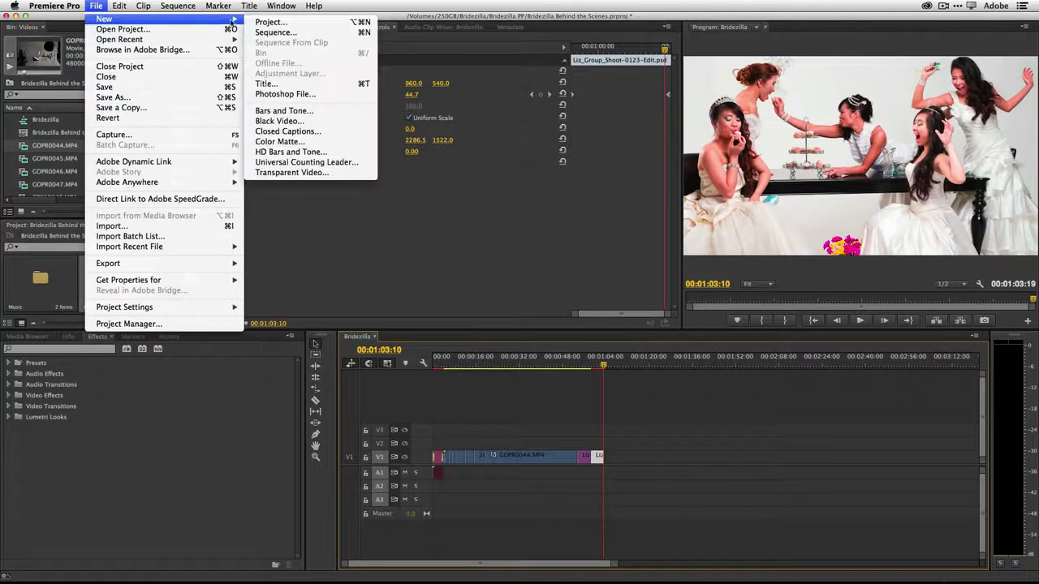
pyautogui.click(280, 84)
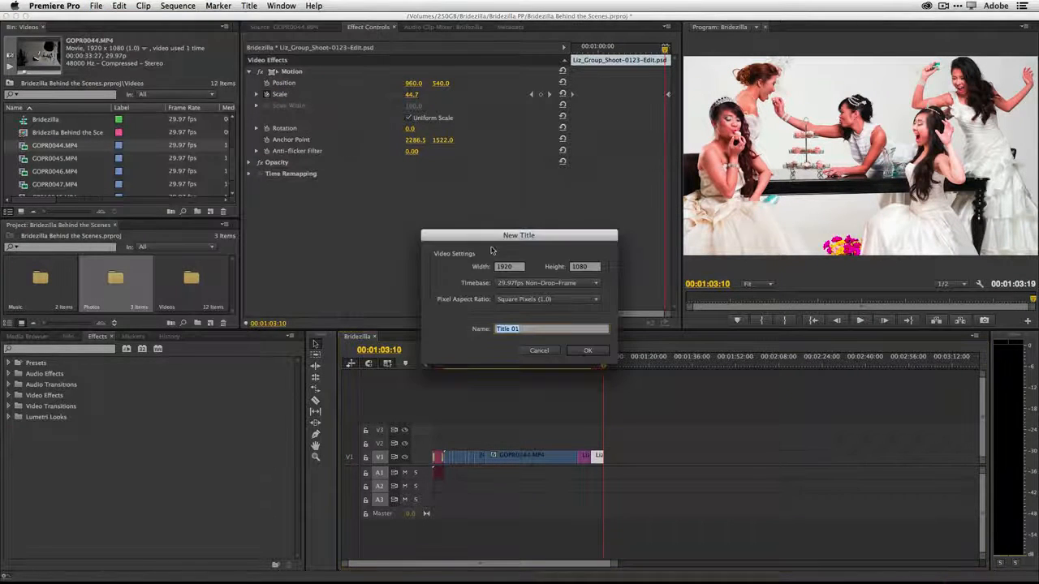
pyautogui.write('The End')
pyautogui.click(587, 351)
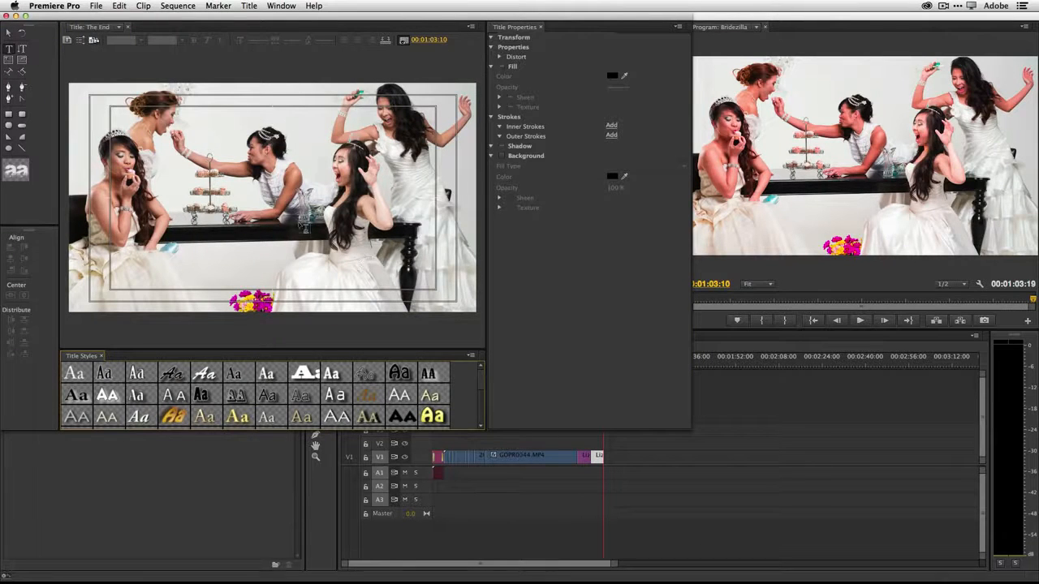
# - Add the text "The End" to the title and apply the Blackoak White 75 style
pyautogui.click(243, 193)
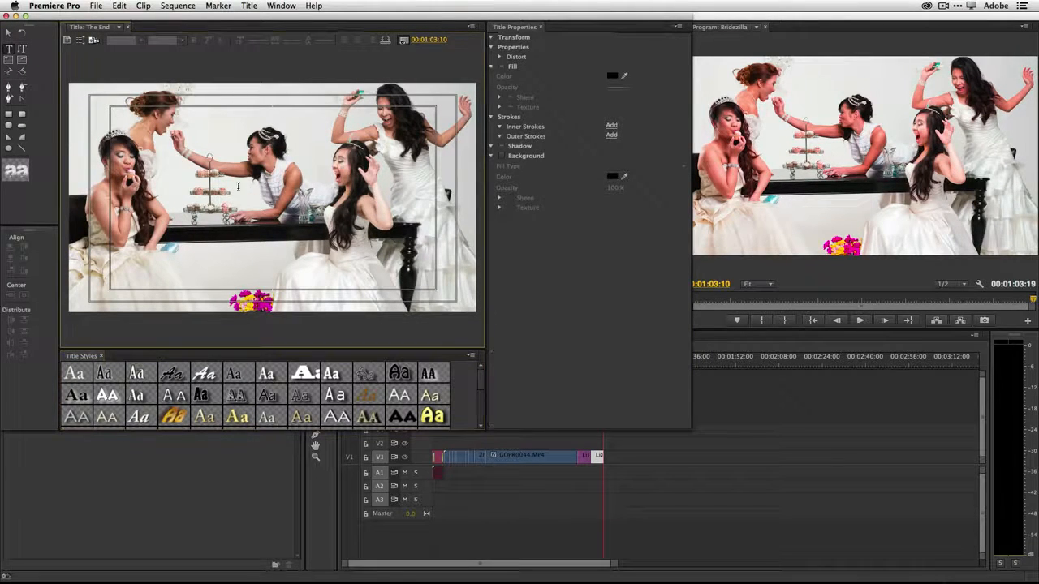
pyautogui.write('The End')
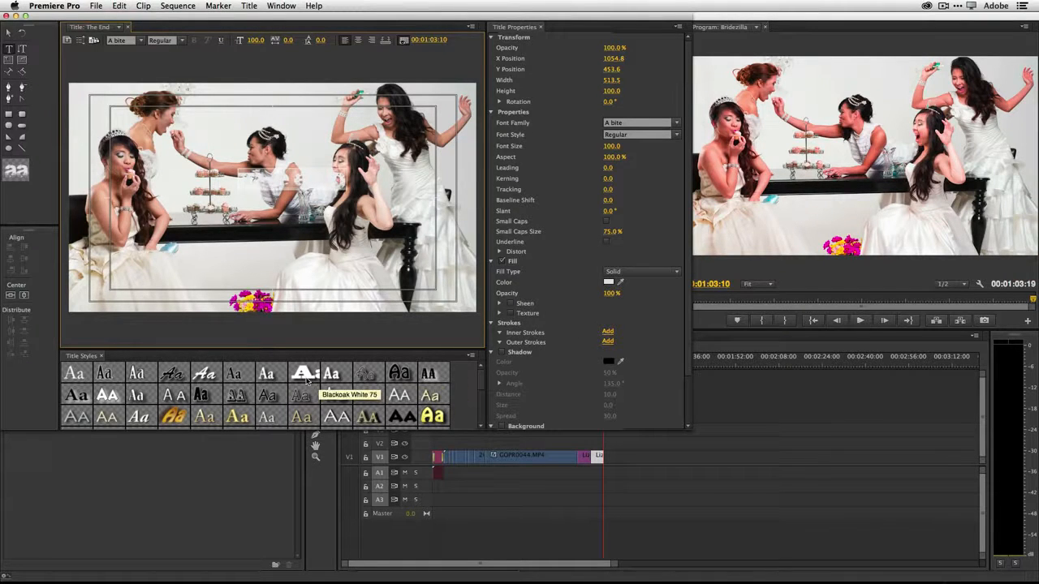
pyautogui.click(306, 377)
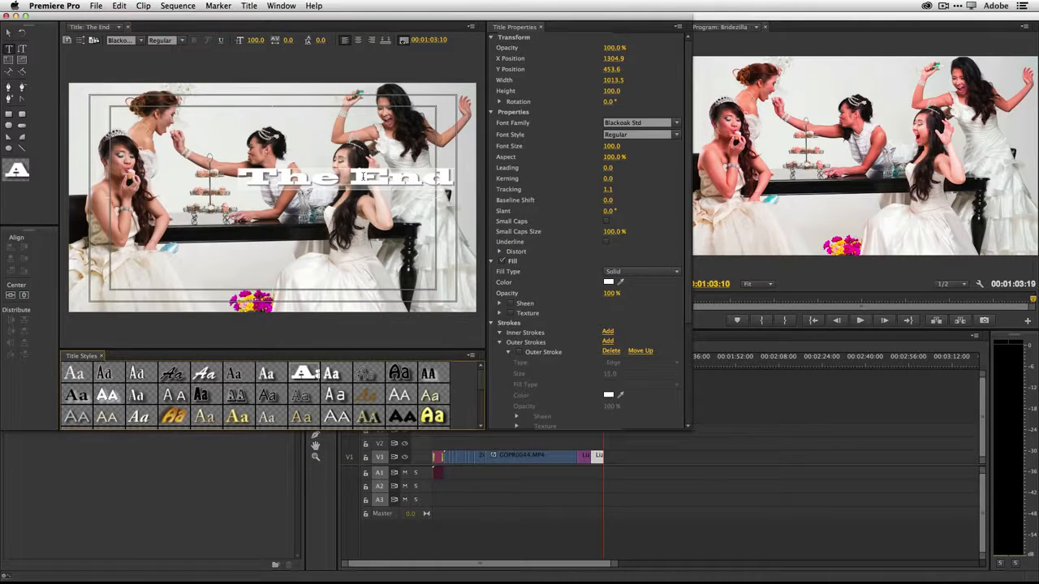
# - Enlarge the title text to font size 125, reposition it at about 967.5, 552.7, and close the title editor
pyautogui.click(7, 34)
pyautogui.moveTo(336, 190); pyautogui.dragTo(230, 208)
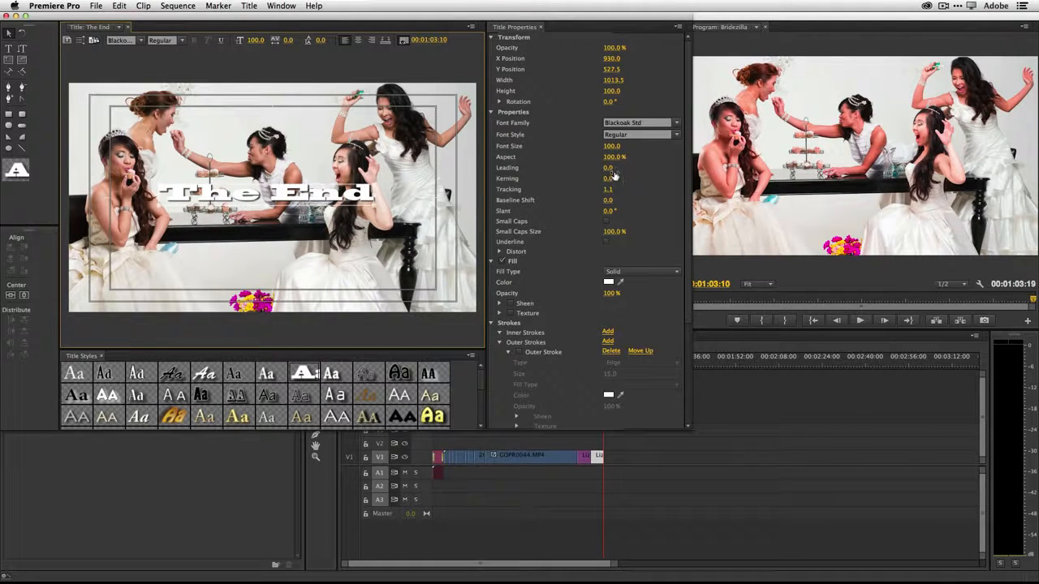
pyautogui.moveTo(609, 147); pyautogui.dragTo(630, 147)
pyautogui.moveTo(410, 195); pyautogui.dragTo(400, 205)
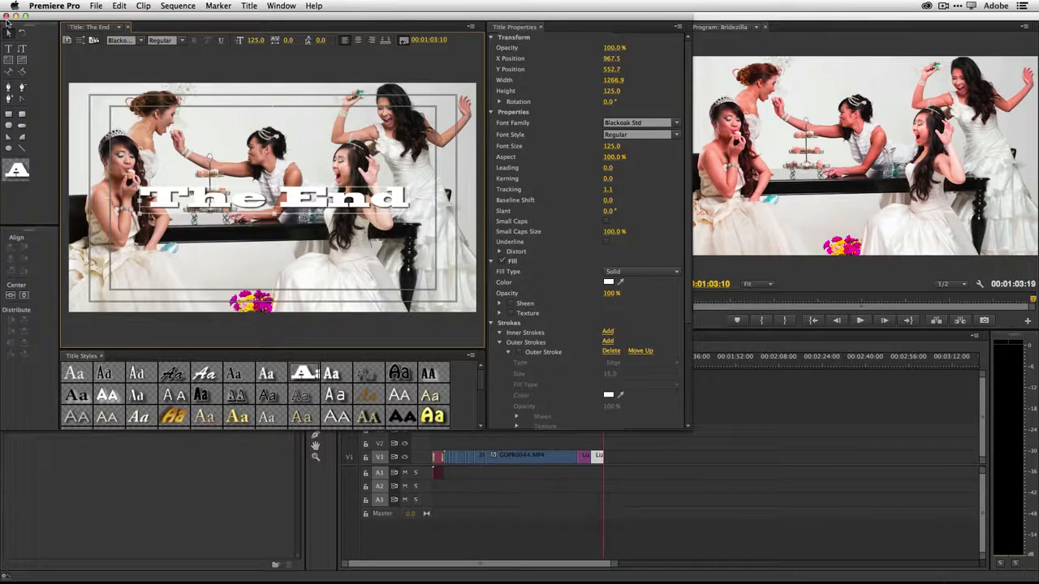
pyautogui.click(5, 16)
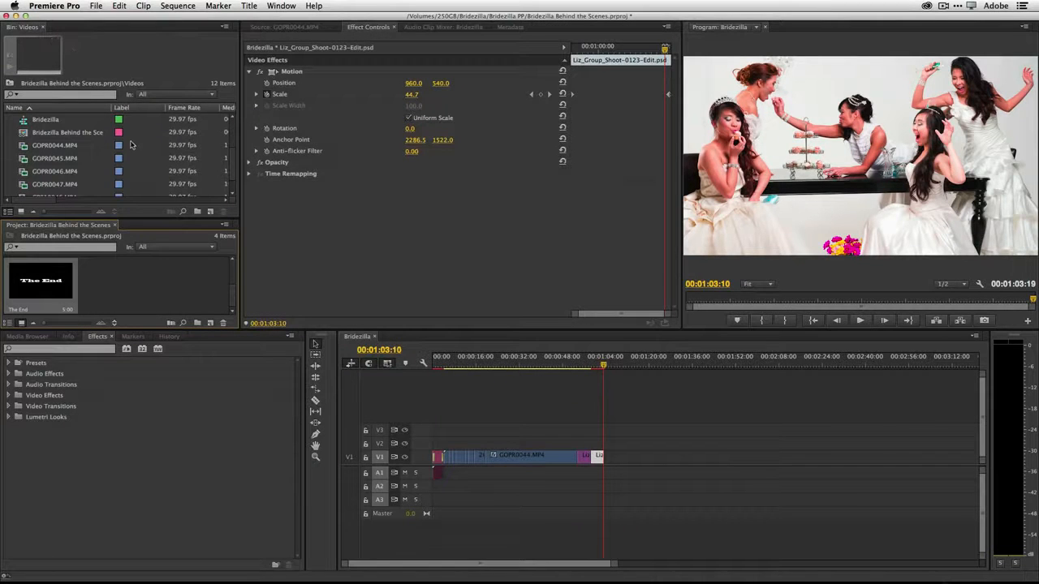
# - Append the The End title directly after the last photo on V1 and apply the default video transition at its end
pyautogui.moveTo(230, 158)
pyautogui.mouseDown()
pyautogui.moveTo(230, 167)
pyautogui.moveTo(230, 124)
pyautogui.moveTo(229, 168)
pyautogui.mouseUp()
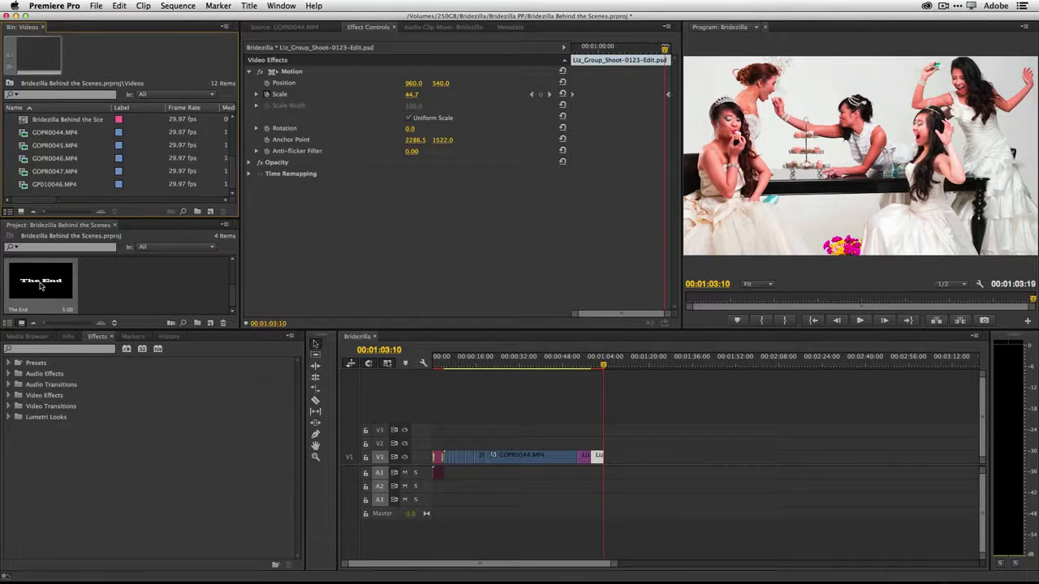
pyautogui.moveTo(40, 286); pyautogui.dragTo(610, 458)
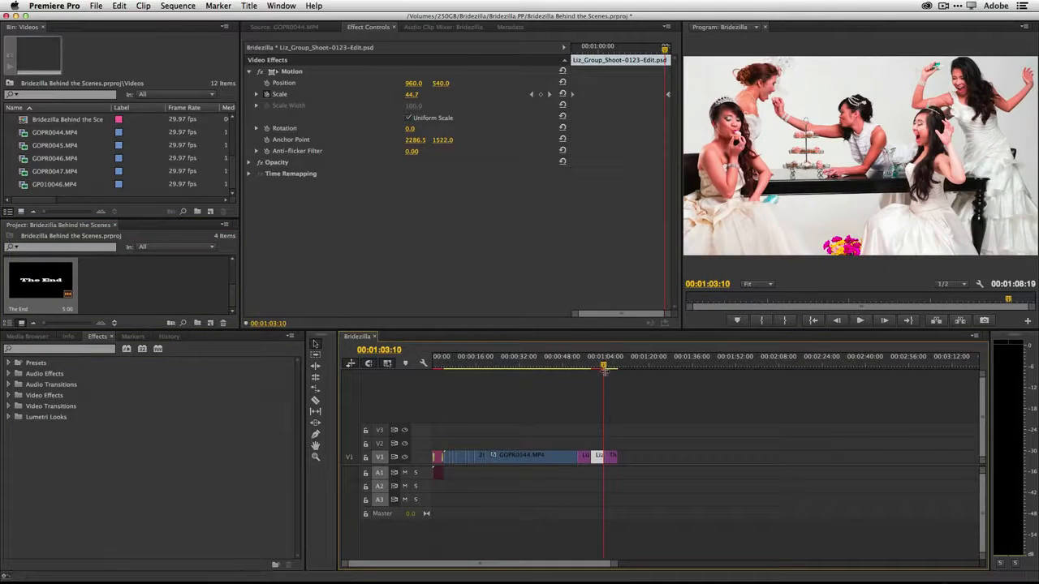
pyautogui.moveTo(605, 369); pyautogui.dragTo(612, 367)
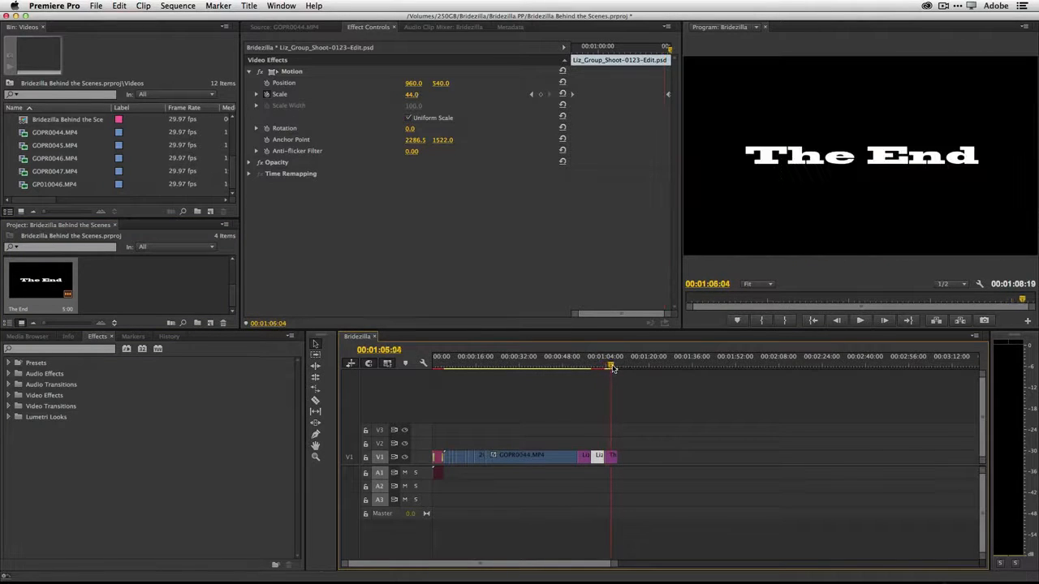
pyautogui.click(611, 456)
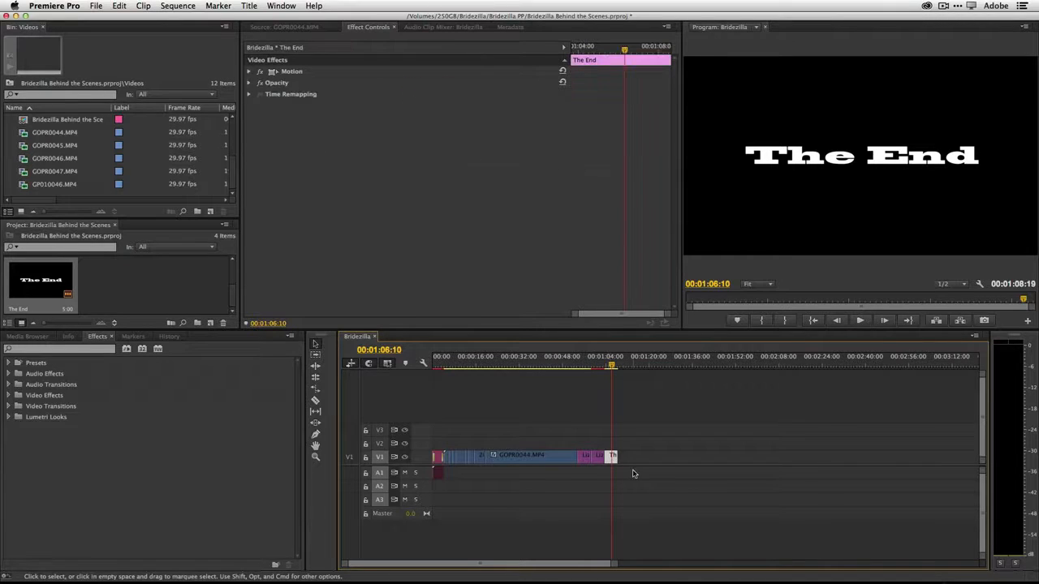
pyautogui.press('super+d')
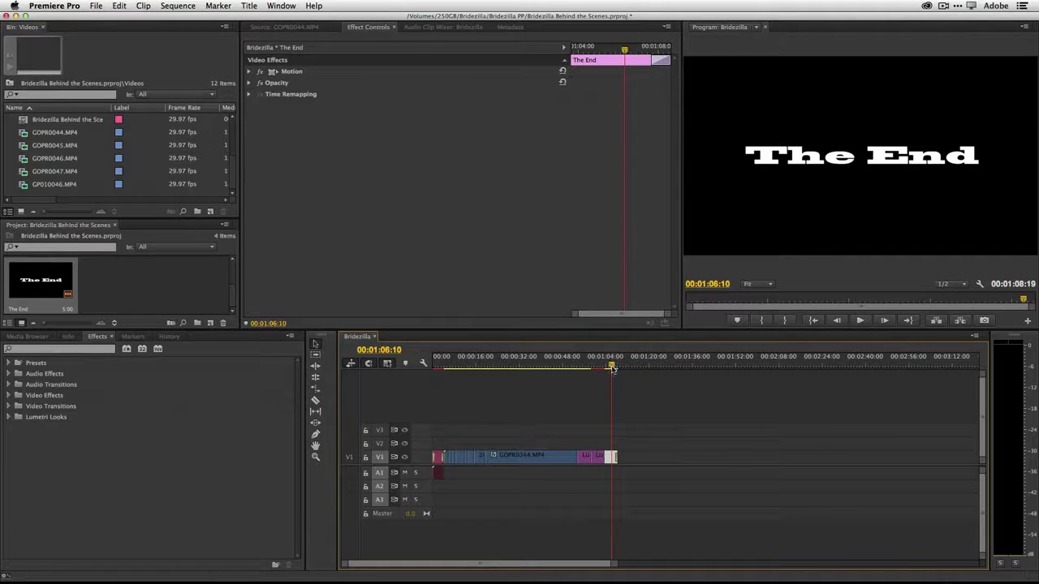
# - Return the playhead to the sequence start and audition the motivating-beautiful-wedding MP3 from the Music bin in the Source Monitor
pyautogui.moveTo(612, 366); pyautogui.dragTo(421, 370)
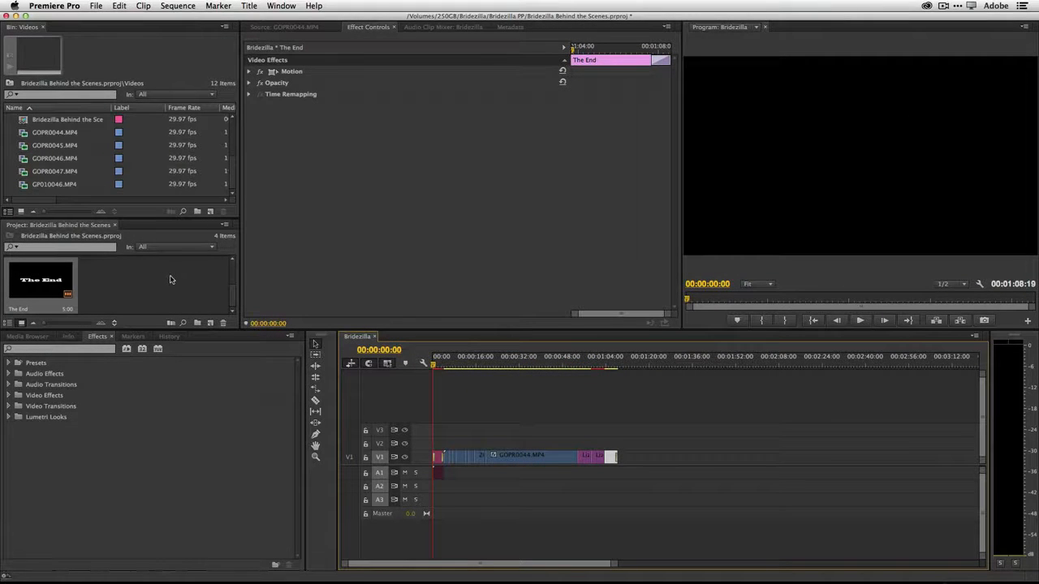
pyautogui.scroll(2, 177, 278)
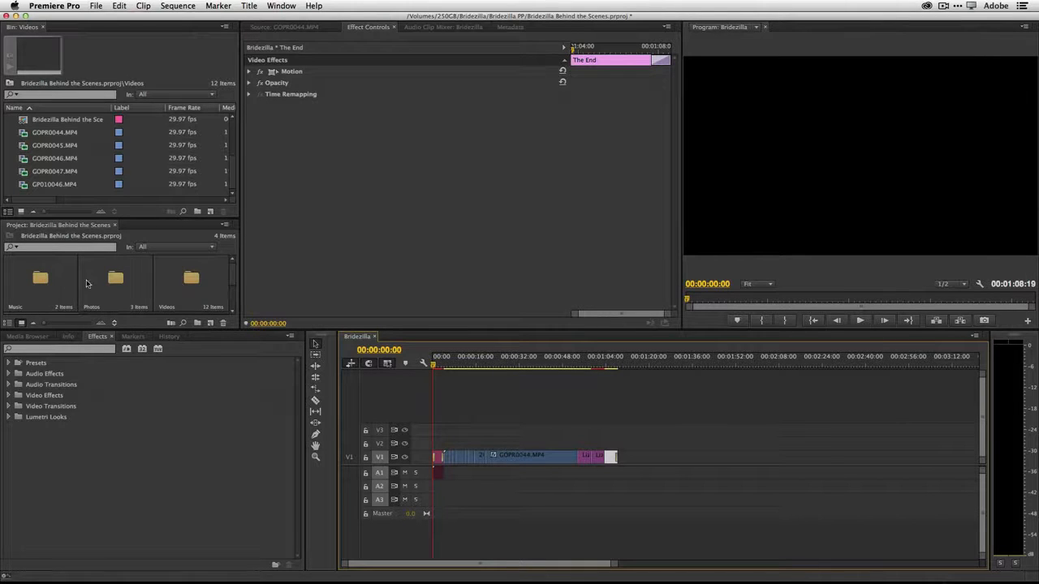
pyautogui.doubleClick(40, 279)
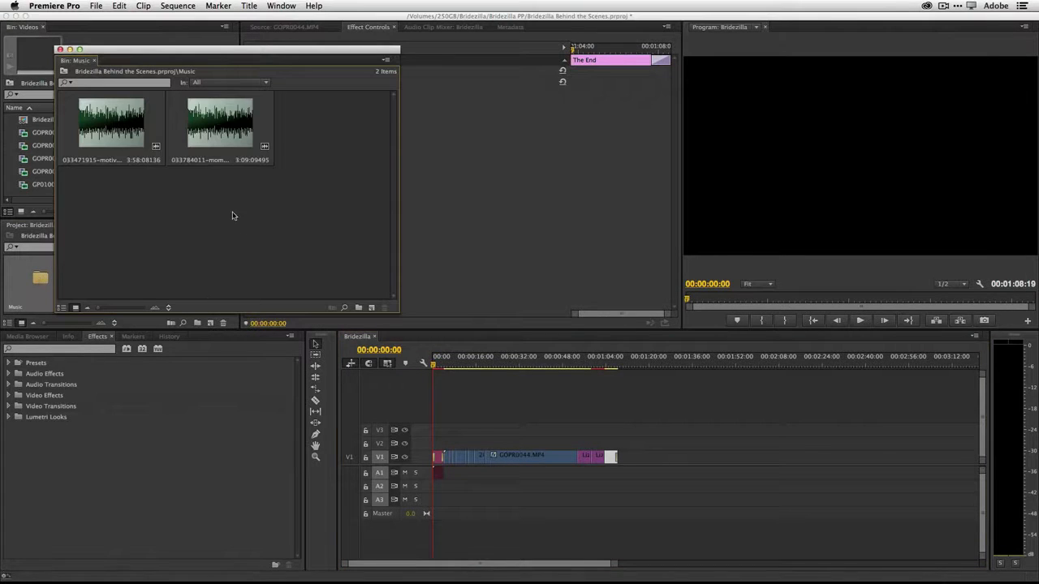
pyautogui.doubleClick(109, 134)
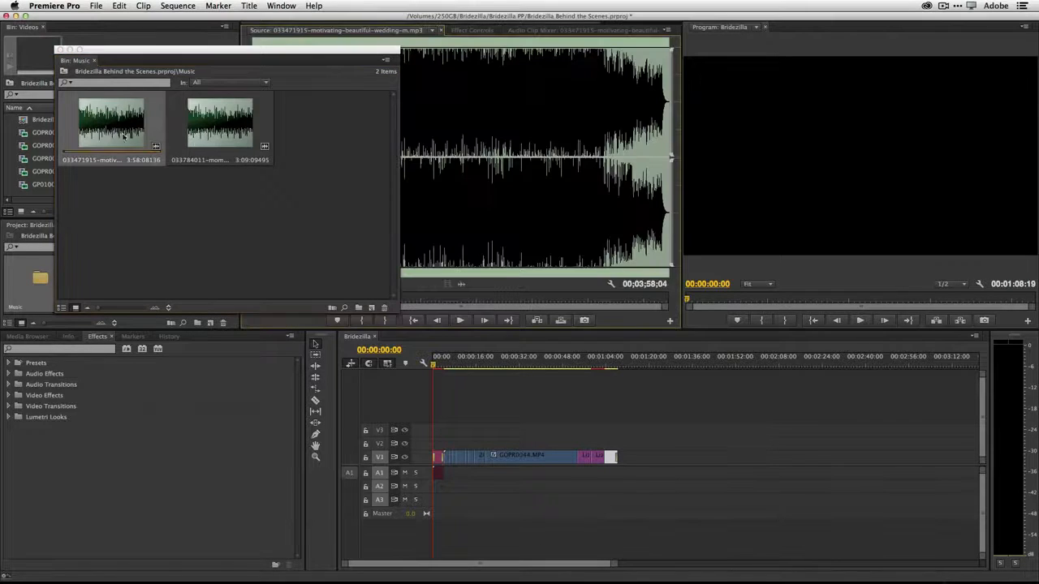
pyautogui.moveTo(327, 58); pyautogui.dragTo(131, 115)
pyautogui.click(460, 321)
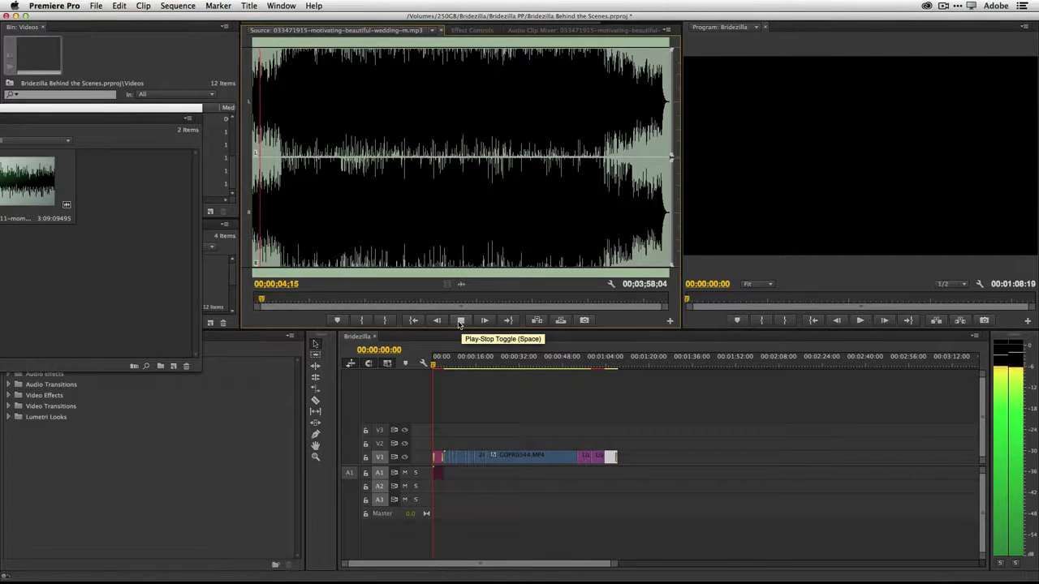
# - Audition the moments-reflection-tender WAV from the Music bin in the Source Monitor, and stop its playback
pyautogui.moveTo(56, 110); pyautogui.dragTo(203, 86)
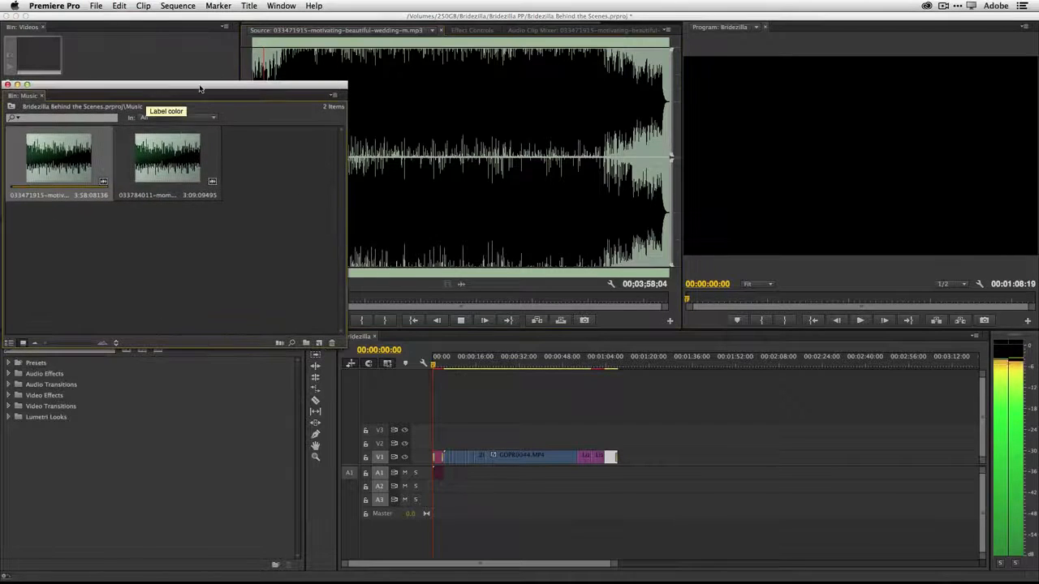
pyautogui.doubleClick(167, 154)
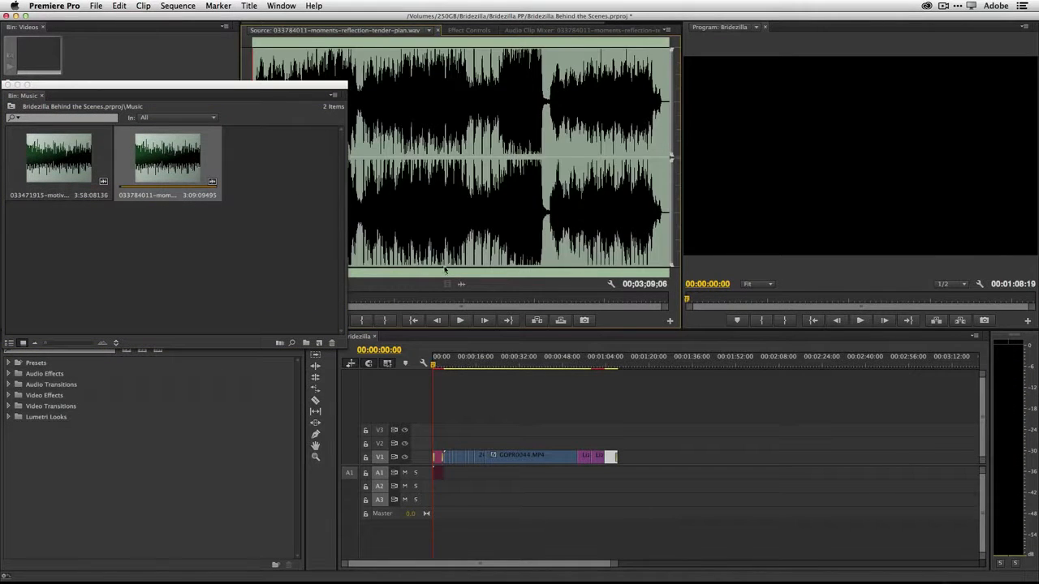
pyautogui.moveTo(295, 87); pyautogui.dragTo(260, 99)
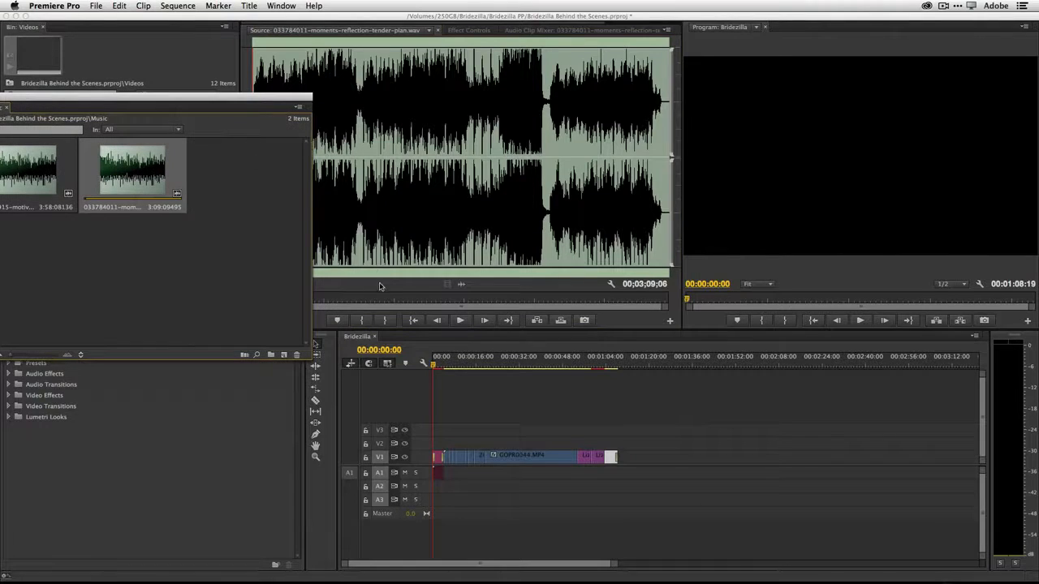
pyautogui.click(460, 320)
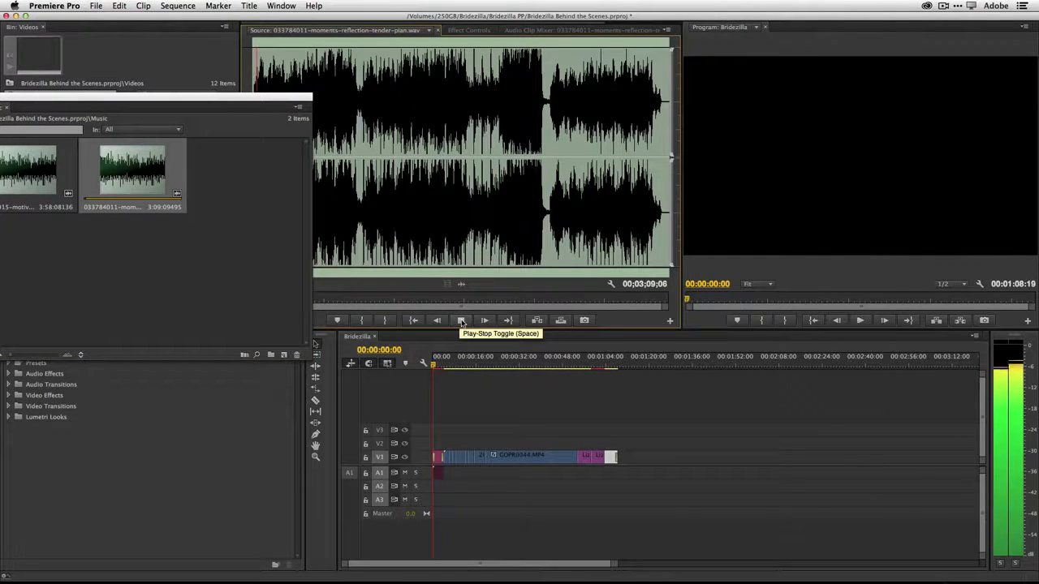
pyautogui.moveTo(174, 97); pyautogui.dragTo(207, 88)
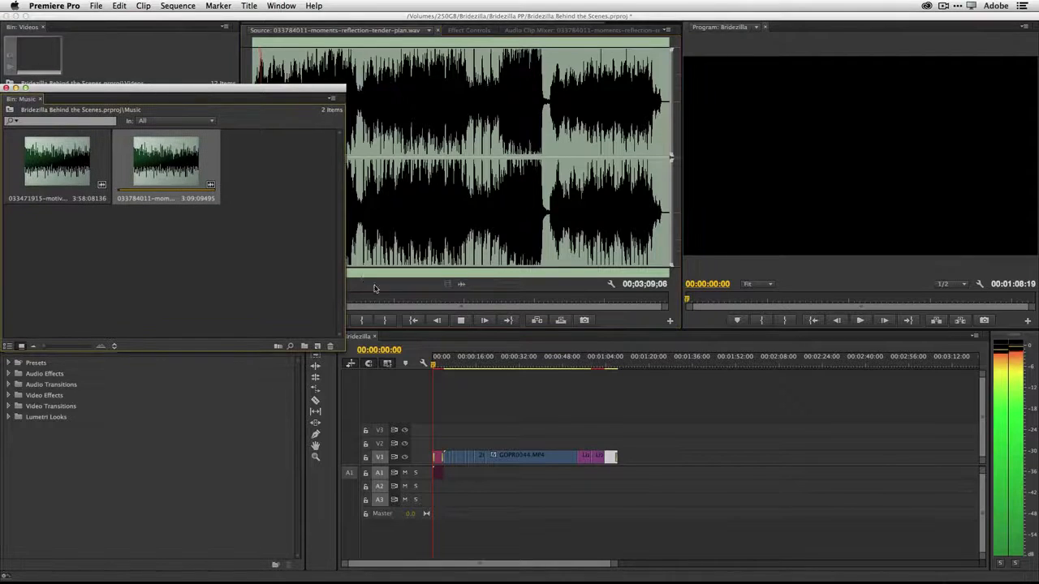
pyautogui.click(460, 323)
# - Place the motivating-beautiful-wedding MP3 on audio track A2 at the sequence start, and close the Music bin window
pyautogui.moveTo(195, 88); pyautogui.dragTo(240, 67)
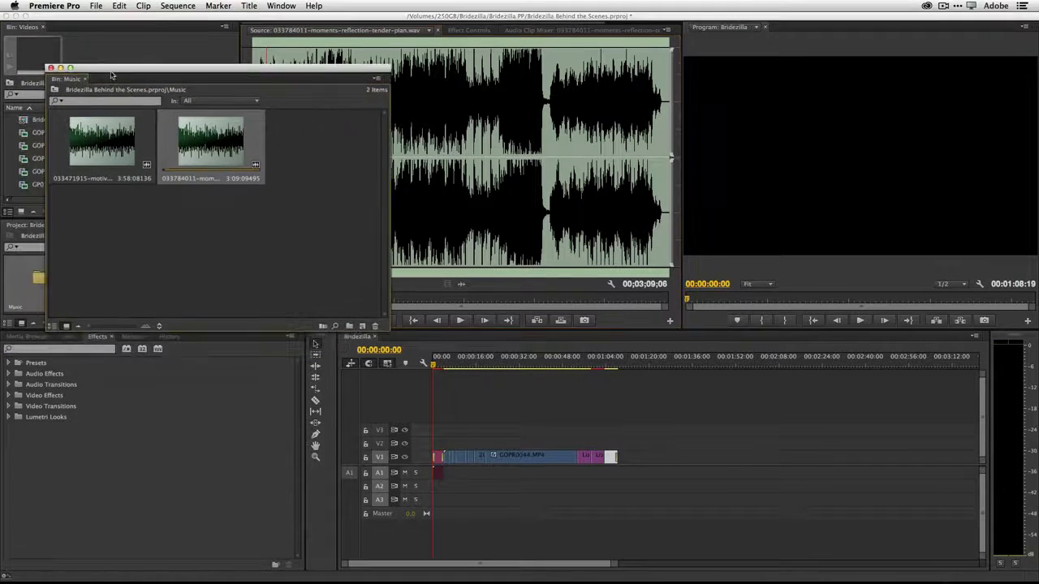
pyautogui.click(103, 142)
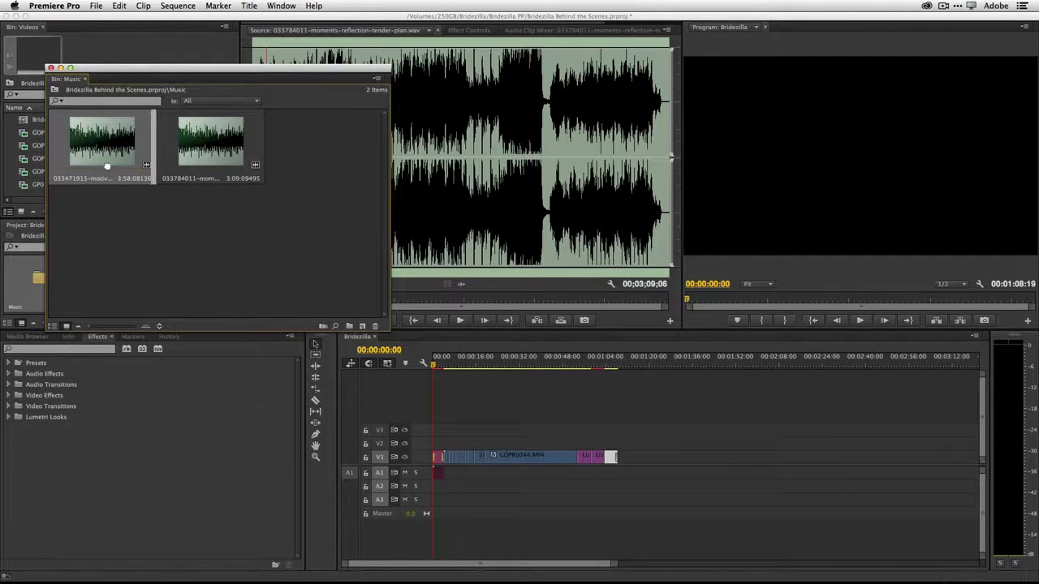
pyautogui.moveTo(198, 247); pyautogui.dragTo(430, 490)
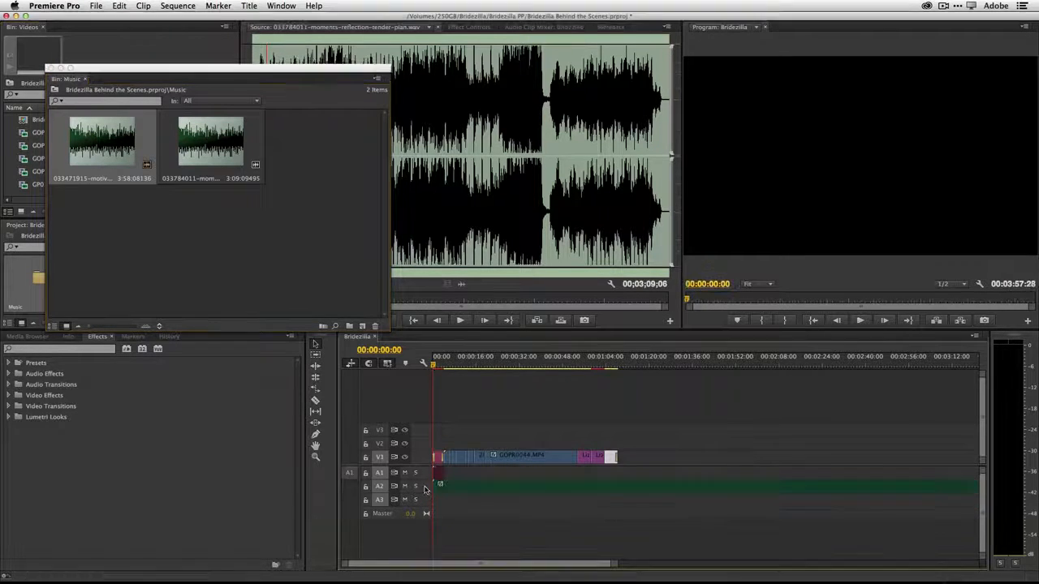
pyautogui.click(502, 485)
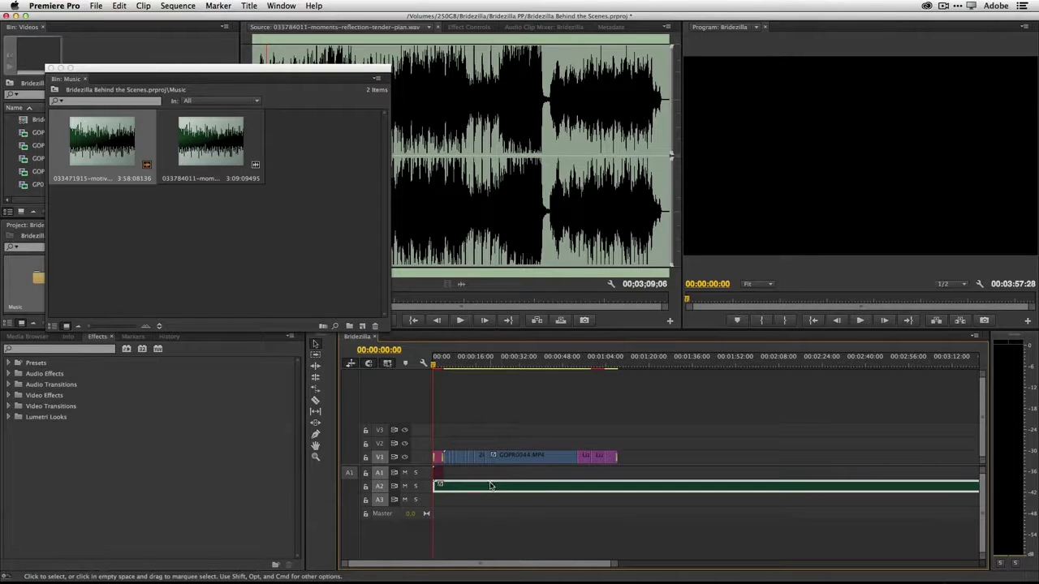
pyautogui.click(51, 68)
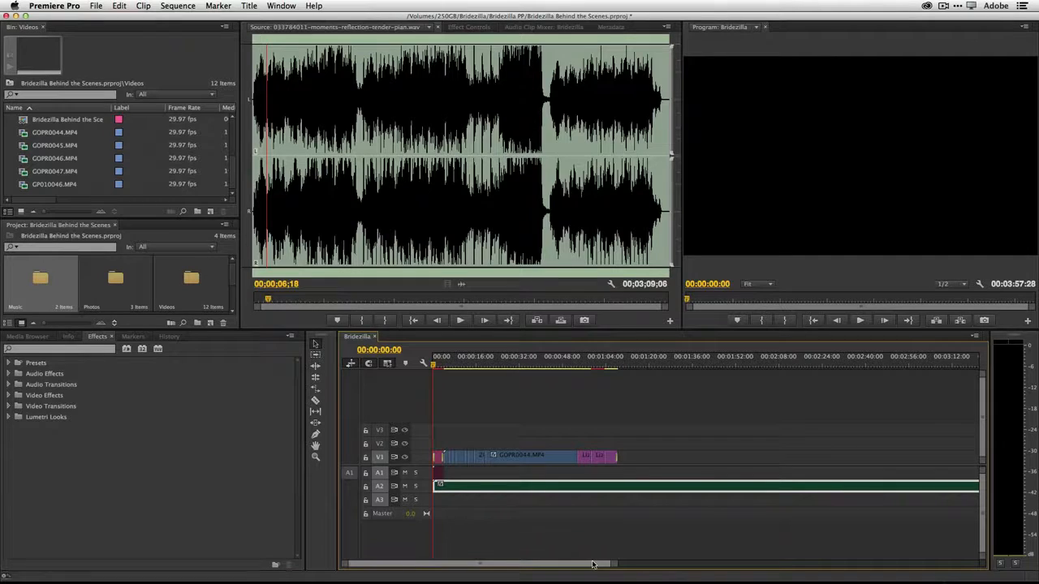
# - Trim the end of the music clip on A2 to match the end of The End title, and play back the ending
pyautogui.moveTo(593, 565); pyautogui.dragTo(621, 564)
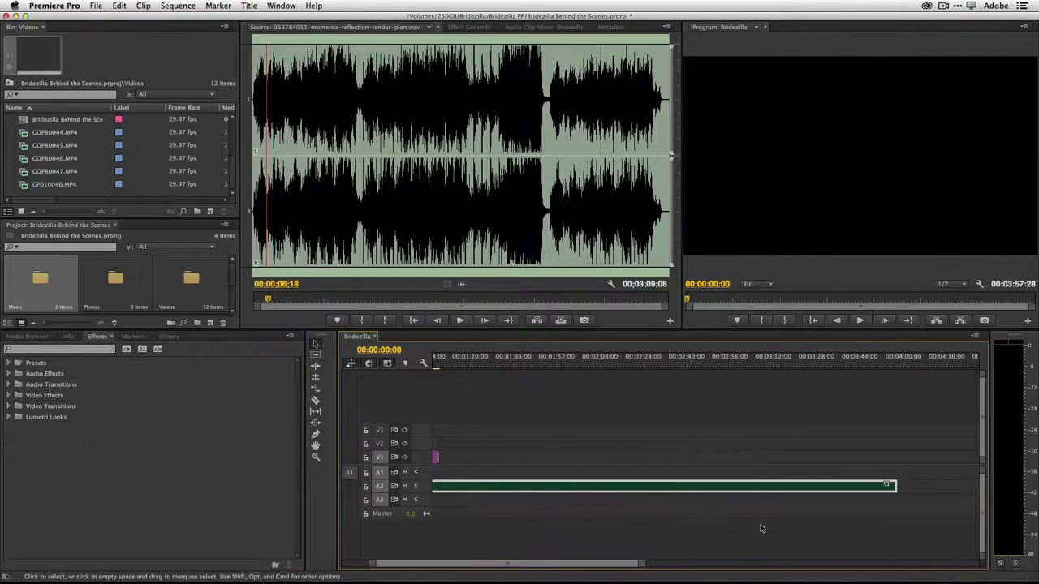
pyautogui.moveTo(889, 485); pyautogui.dragTo(479, 485)
pyautogui.press('=')
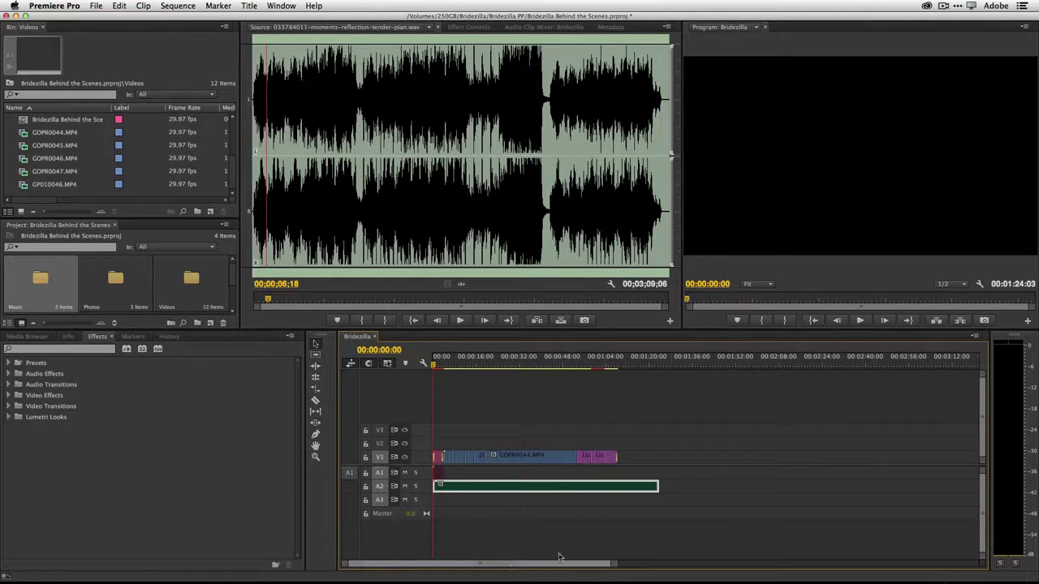
pyautogui.moveTo(658, 486); pyautogui.dragTo(623, 485)
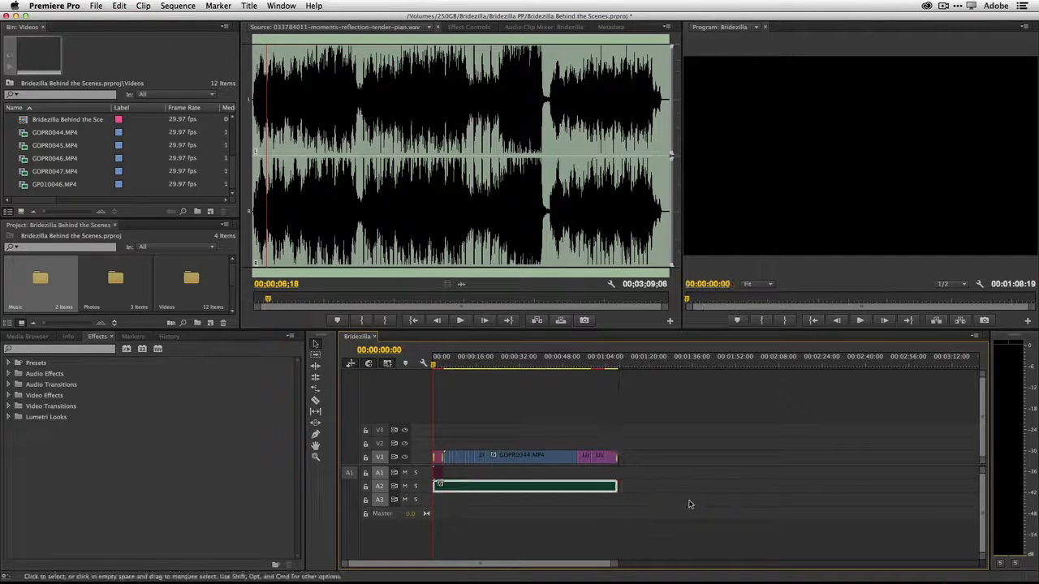
pyautogui.click(607, 363)
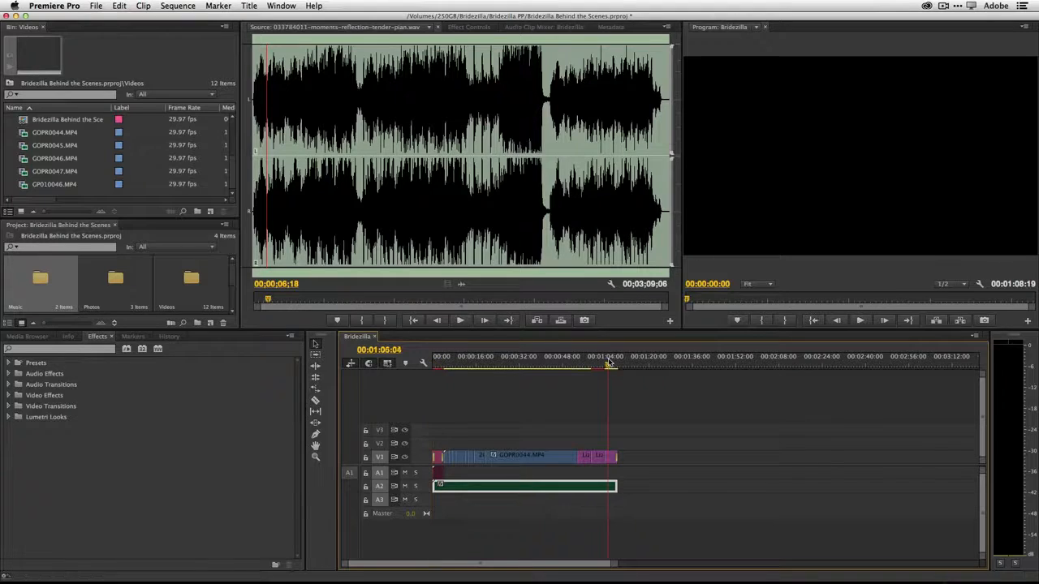
pyautogui.press('space')
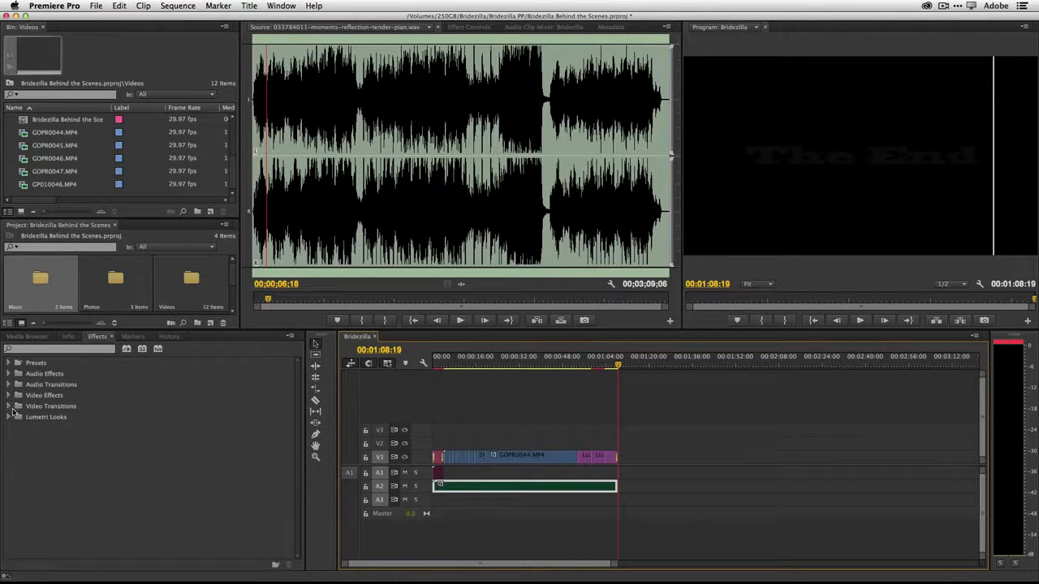
# - Apply the Exponential Fade crossfade to the end of the music clip on A2, and play back the ending
pyautogui.click(8, 385)
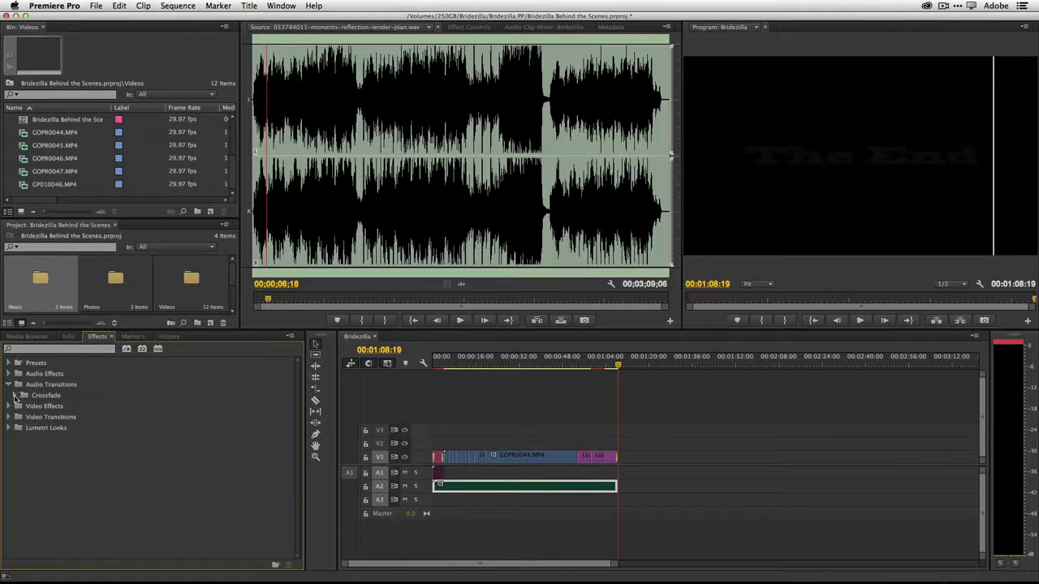
pyautogui.click(13, 396)
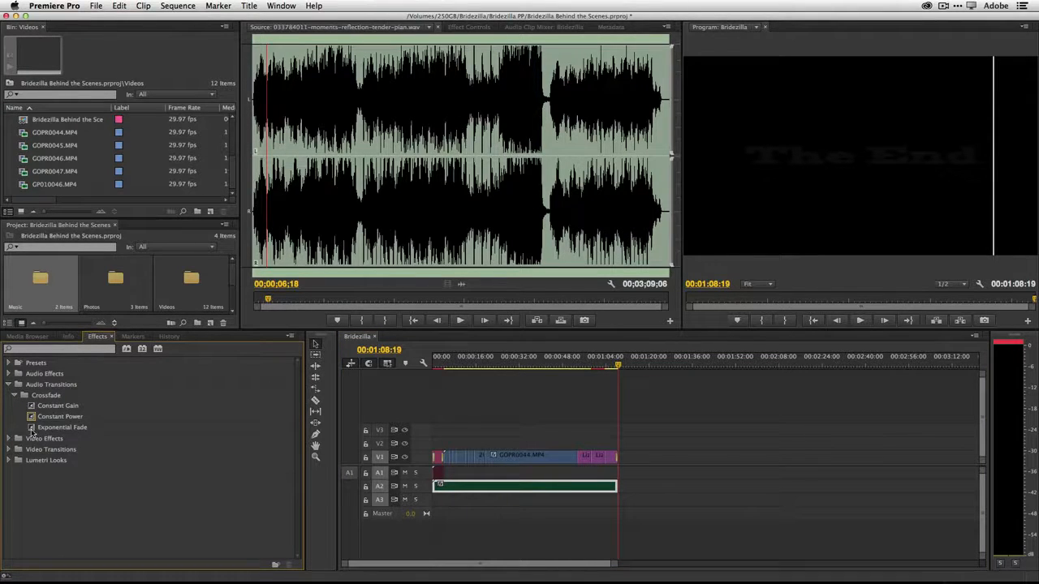
pyautogui.moveTo(39, 428); pyautogui.dragTo(616, 494)
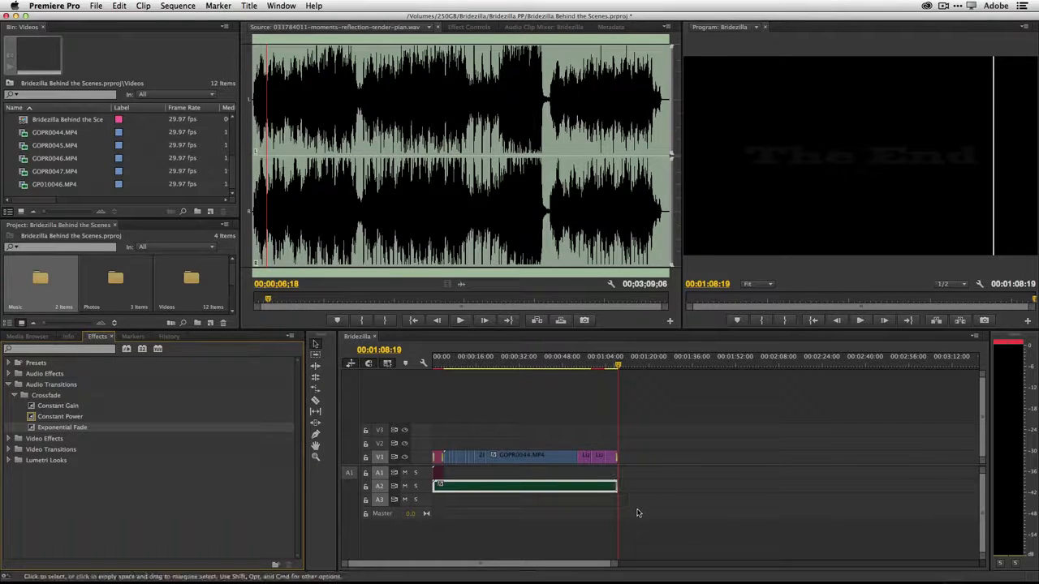
pyautogui.moveTo(617, 367); pyautogui.dragTo(605, 367)
pyautogui.press('space')
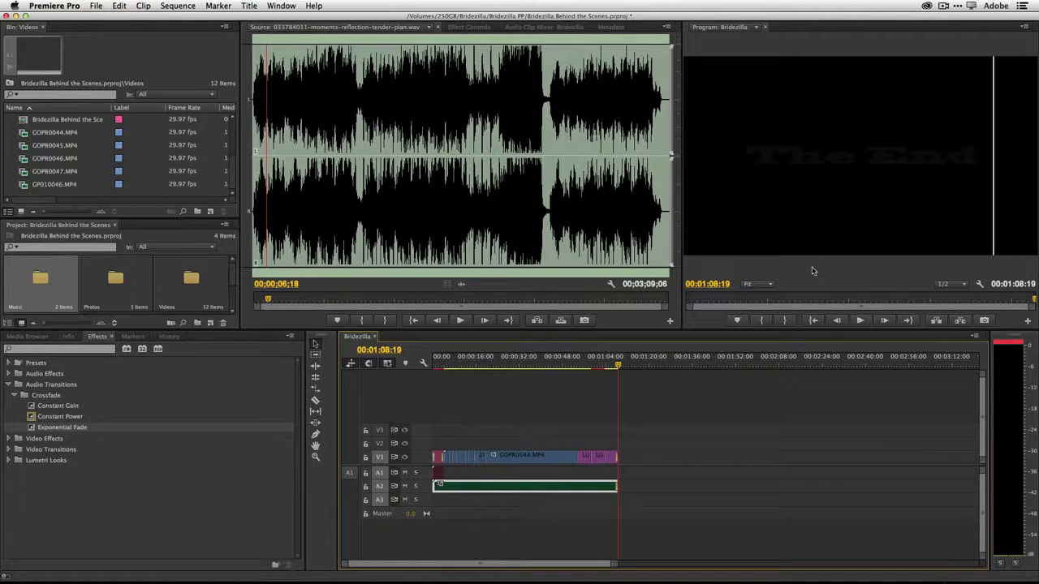
# - Play the whole Bridezilla sequence from its start in a maximized Program Monitor, and restore the normal workspace layout
pyautogui.click(811, 320)
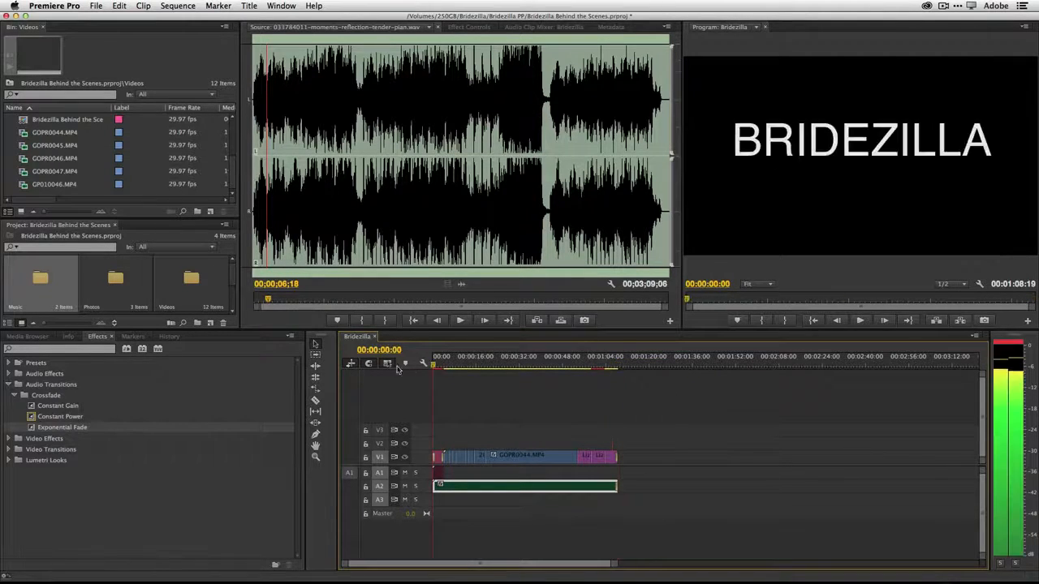
pyautogui.click(837, 282)
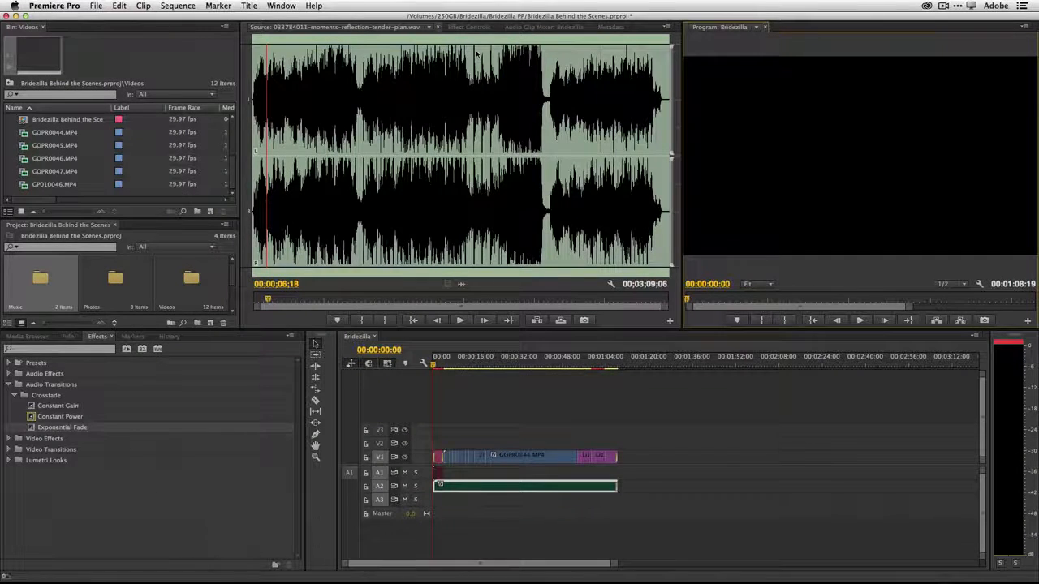
pyautogui.click(477, 54)
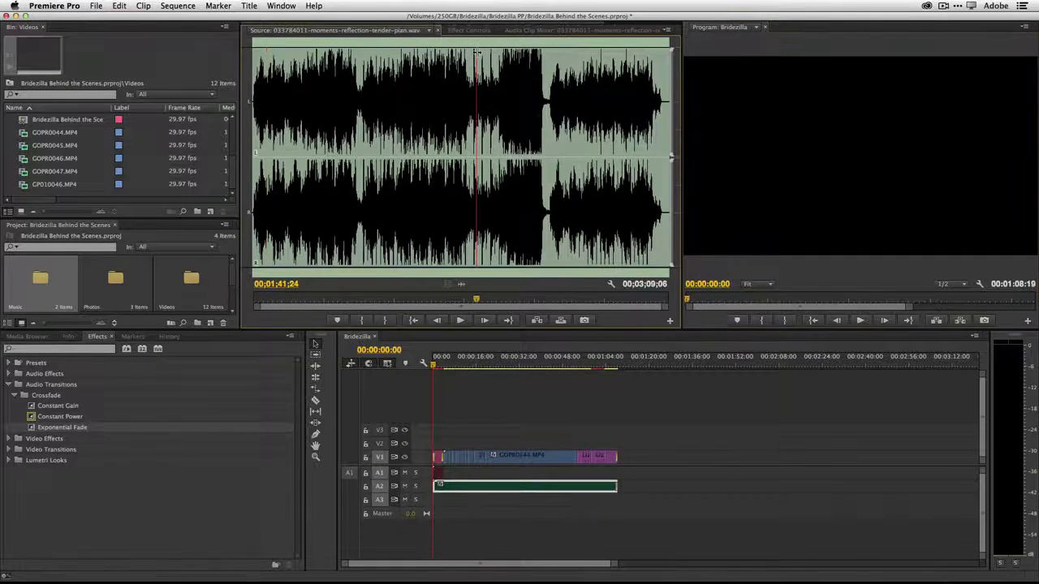
pyautogui.click(794, 57)
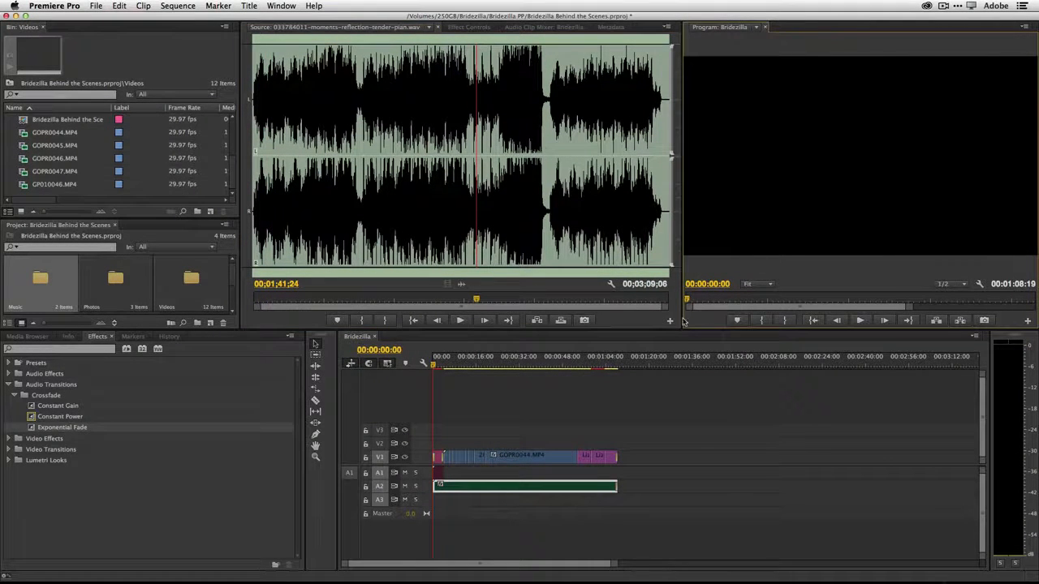
pyautogui.click(660, 350)
pyautogui.click(754, 49)
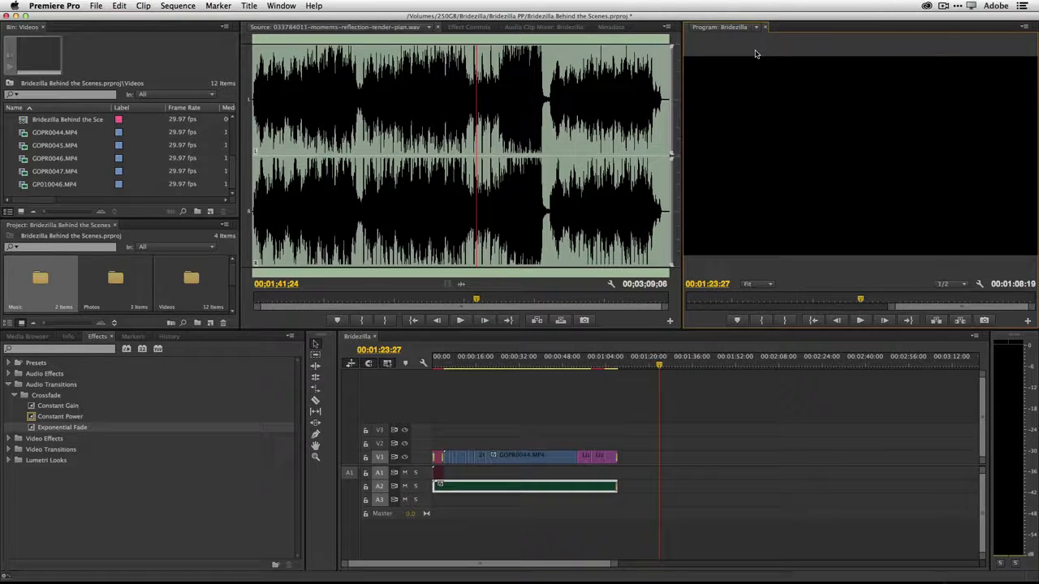
pyautogui.press('`')
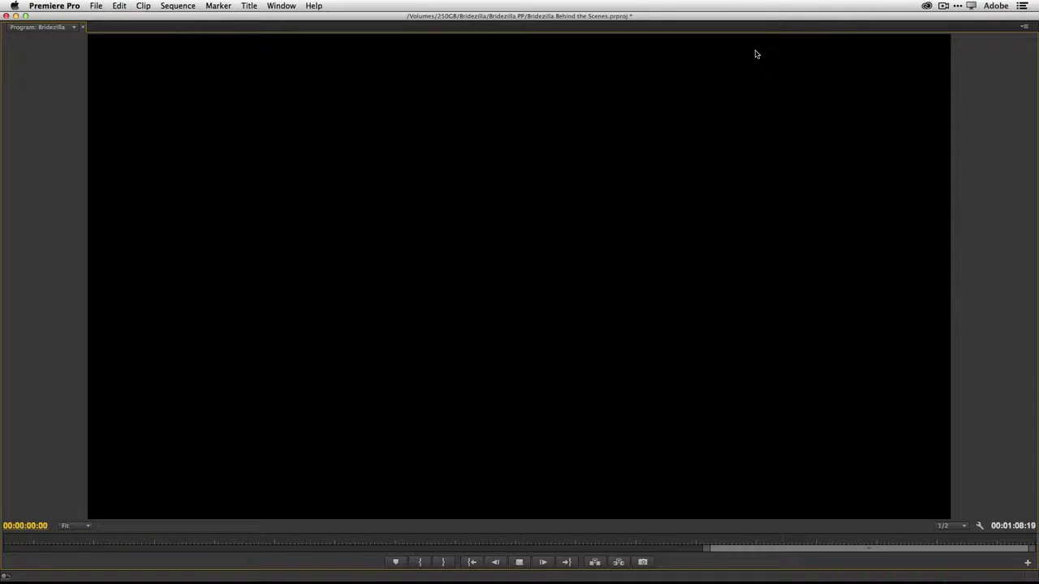
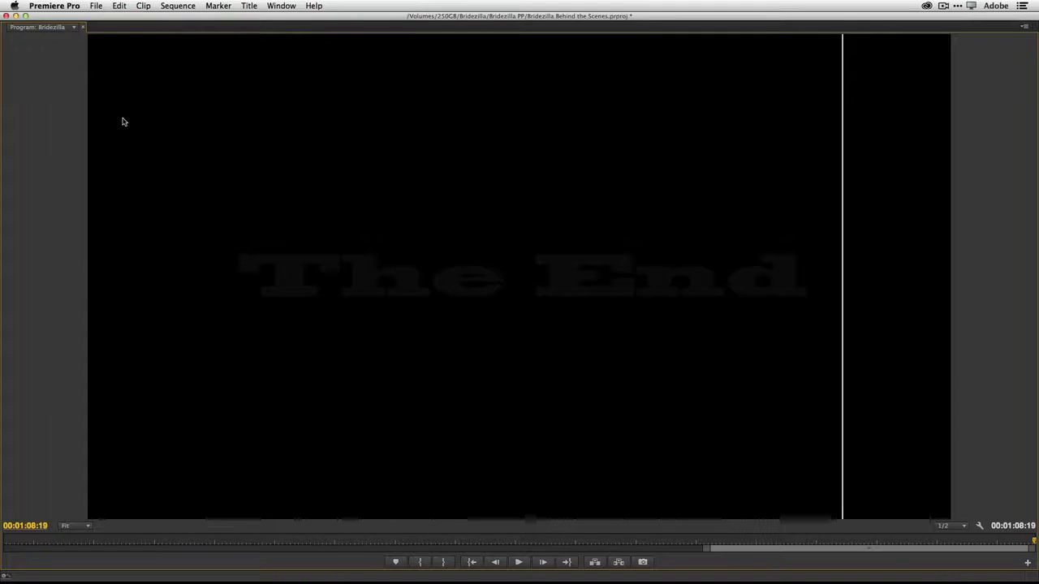
pyautogui.press('`')
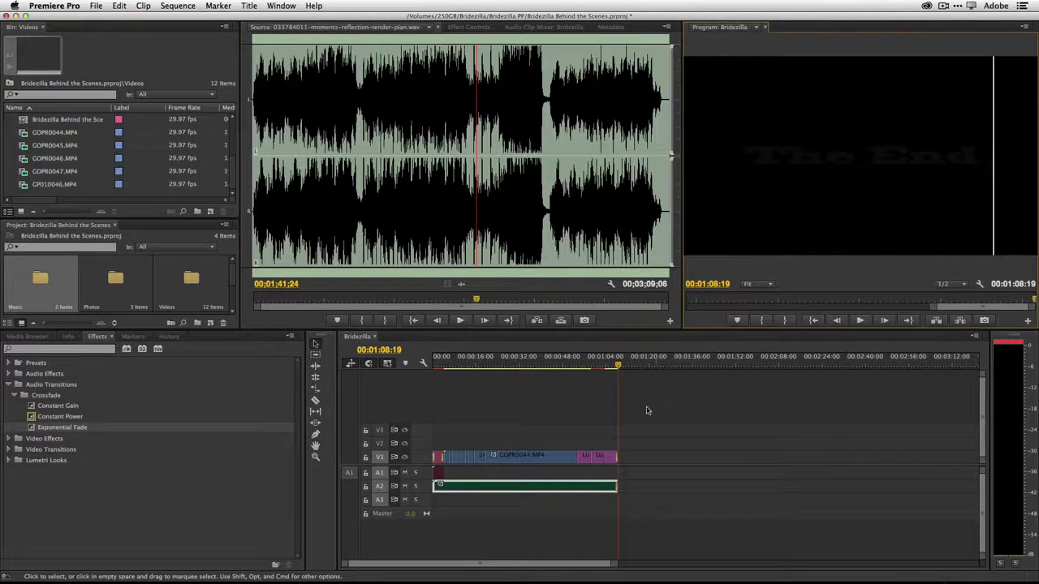
# - Apply a Cross Dissolve between the last photo and The End title on V1, and play back that transition
pyautogui.press('cmd+s')
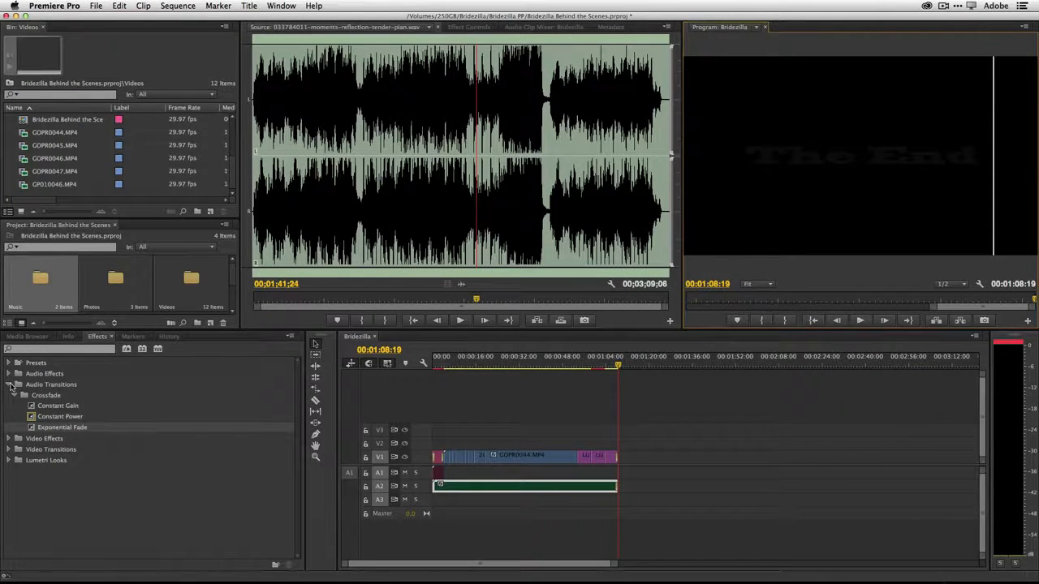
pyautogui.click(10, 384)
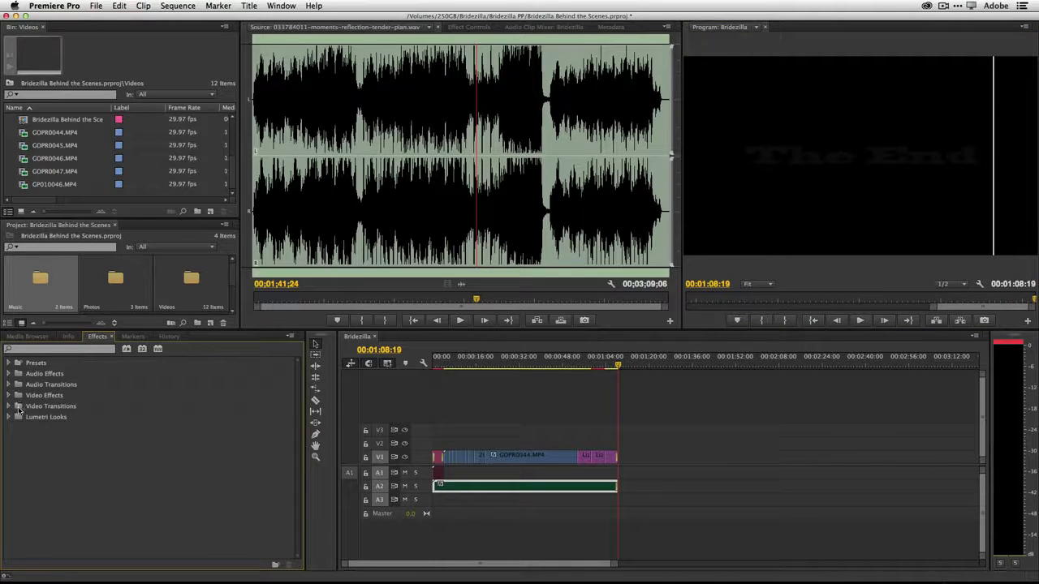
pyautogui.click(9, 407)
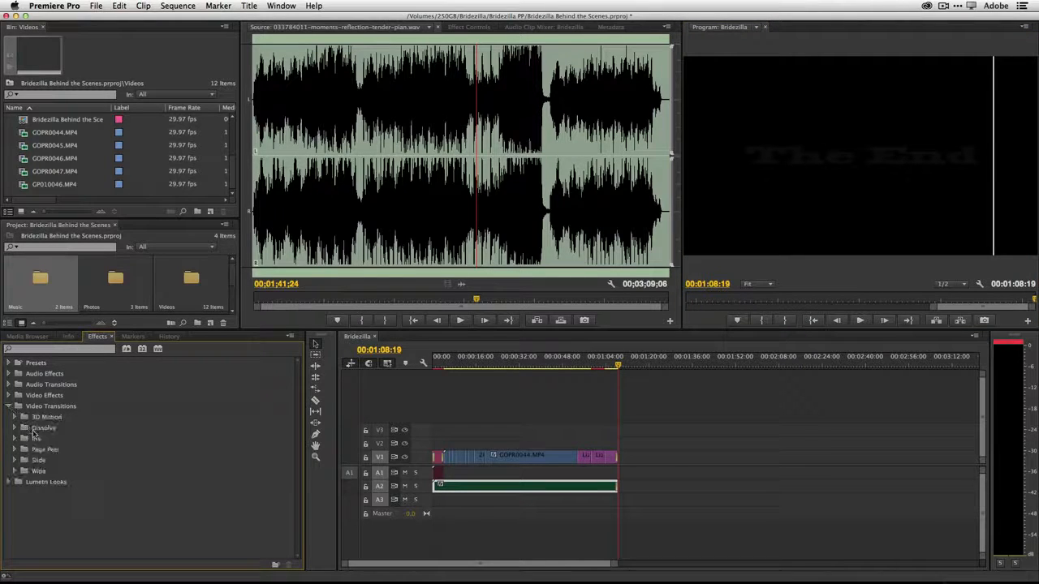
pyautogui.click(14, 428)
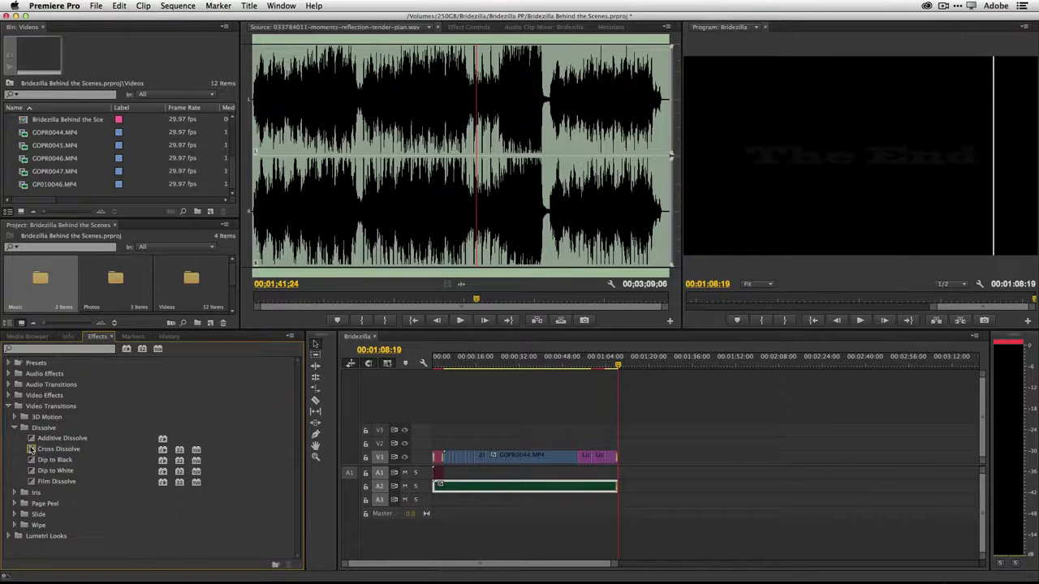
pyautogui.moveTo(31, 448); pyautogui.dragTo(512, 469)
pyautogui.moveTo(606, 463); pyautogui.dragTo(607, 460)
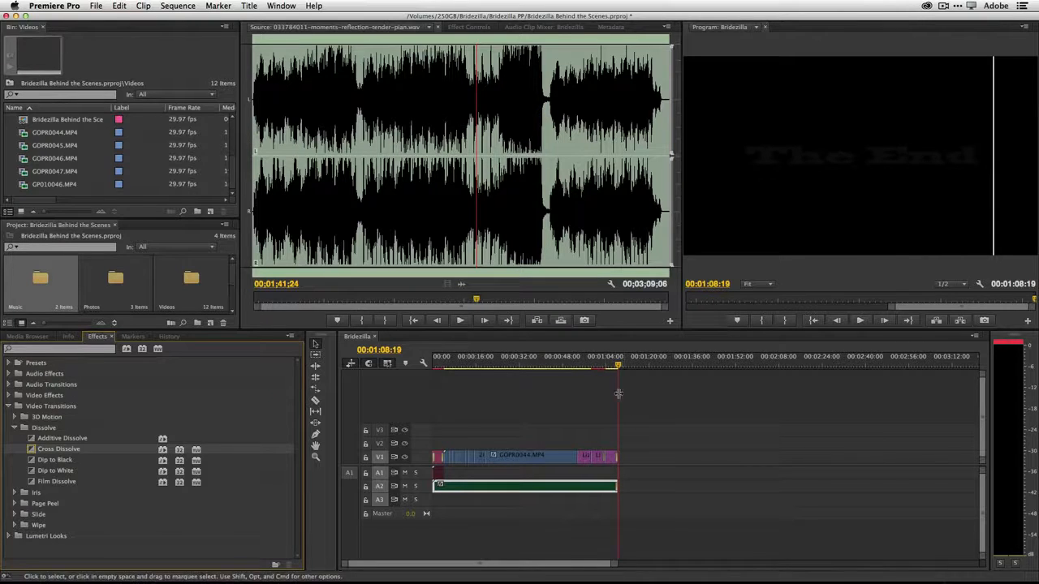
pyautogui.moveTo(617, 367); pyautogui.dragTo(600, 370)
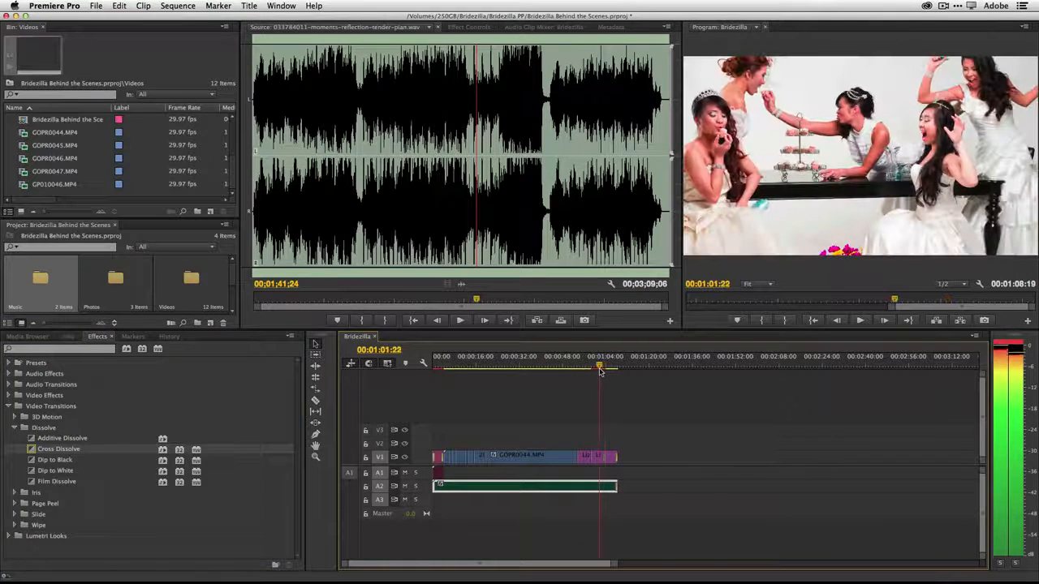
pyautogui.press('space')
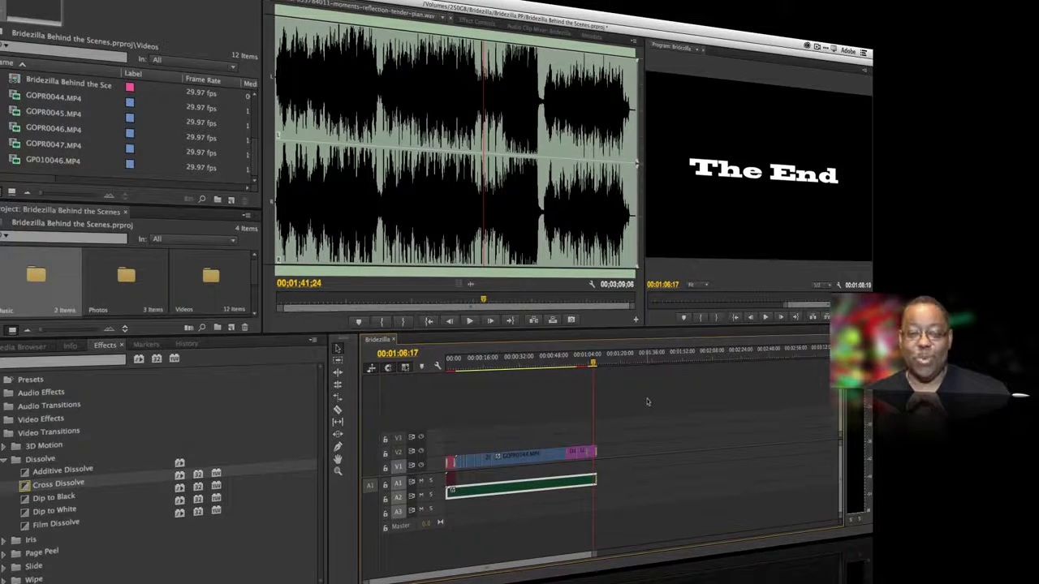
# - Save the project, and open the media export settings for the Bridezilla sequence with the preview moved to 00:00:00:00
pyautogui.click(105, 1)
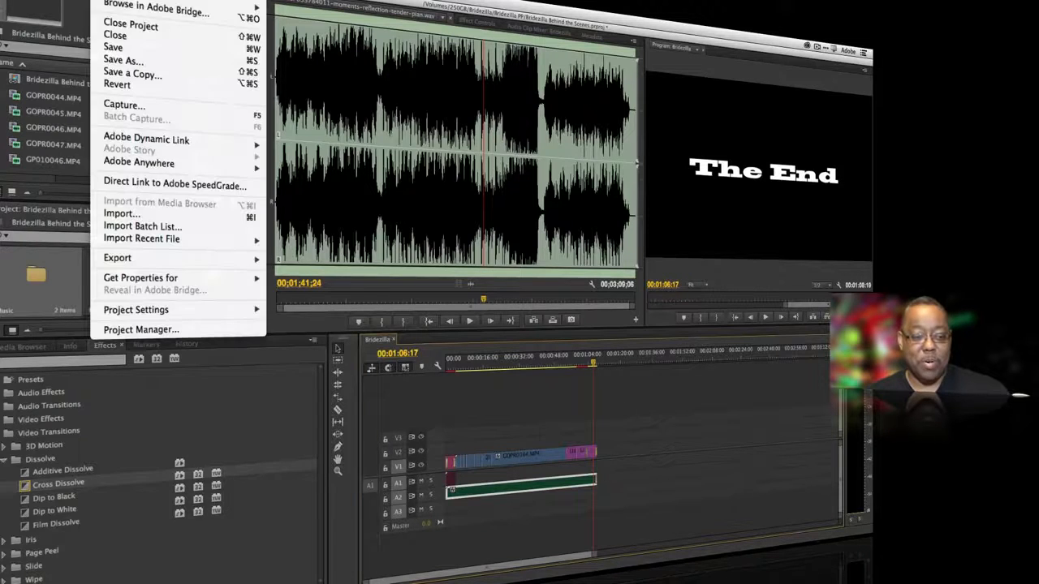
pyautogui.click(113, 47)
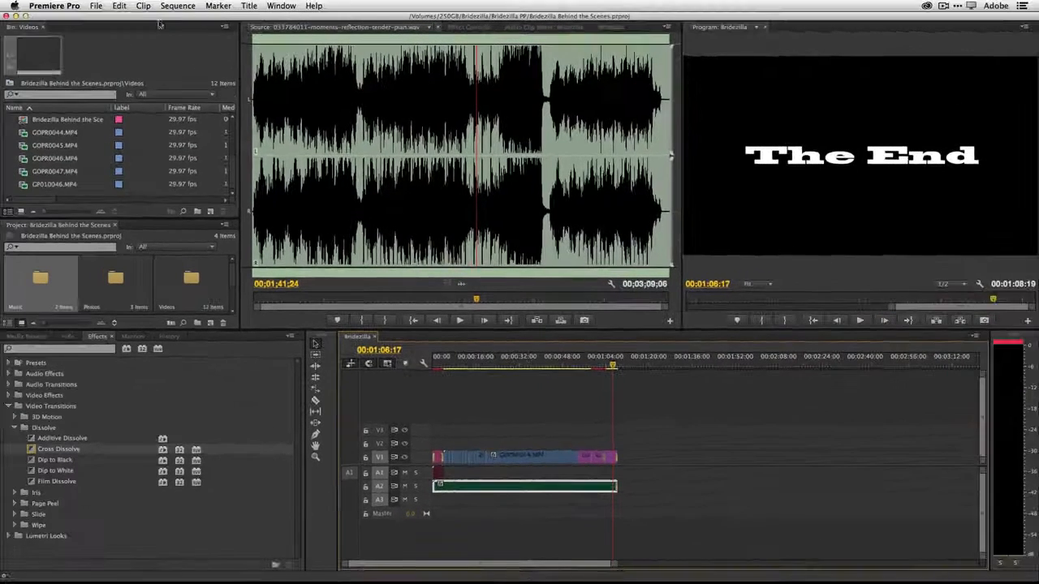
pyautogui.click(104, 5)
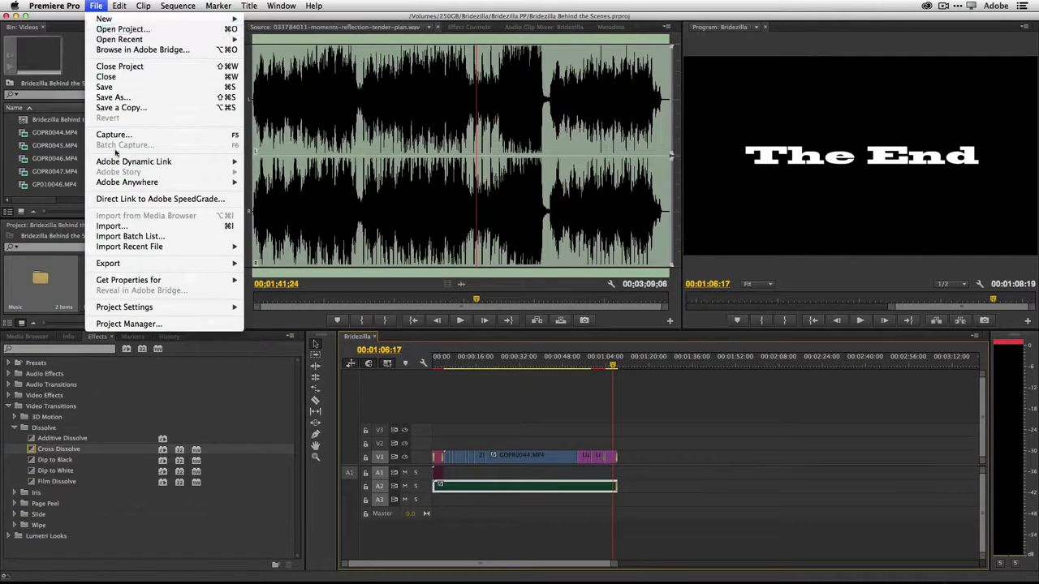
pyautogui.moveTo(122, 265)
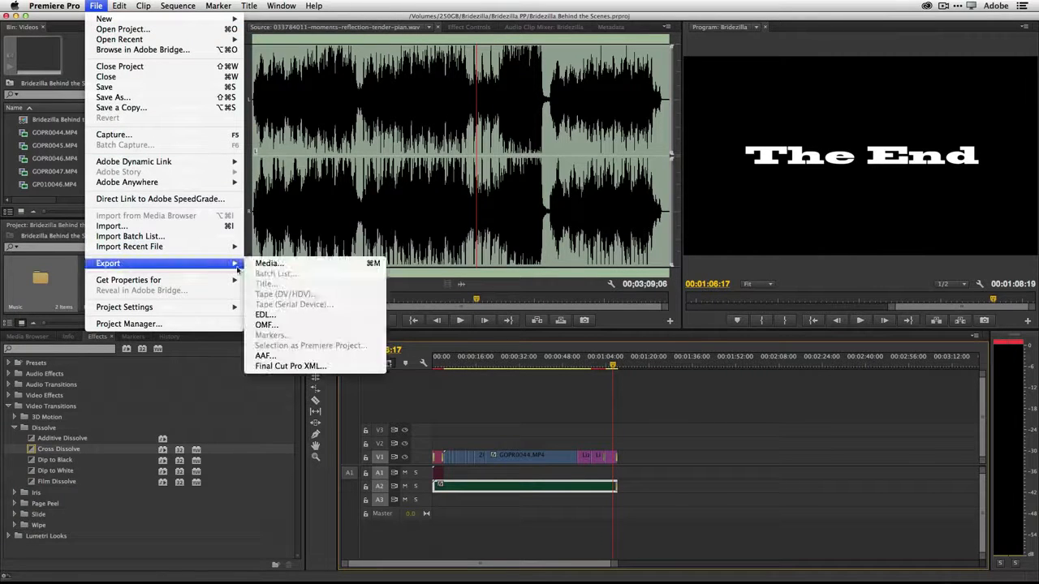
pyautogui.click(270, 264)
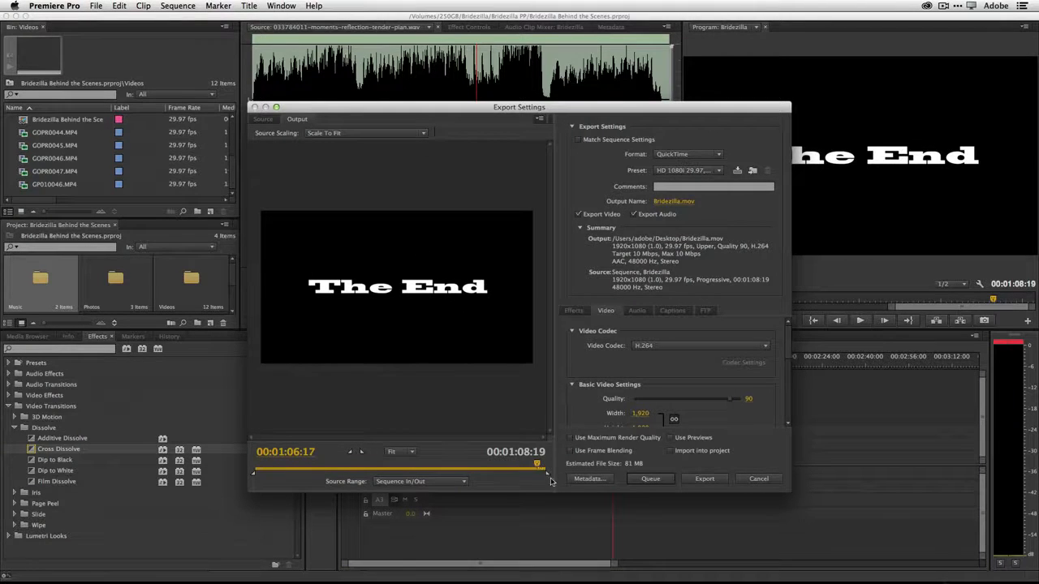
pyautogui.moveTo(536, 464); pyautogui.dragTo(252, 473)
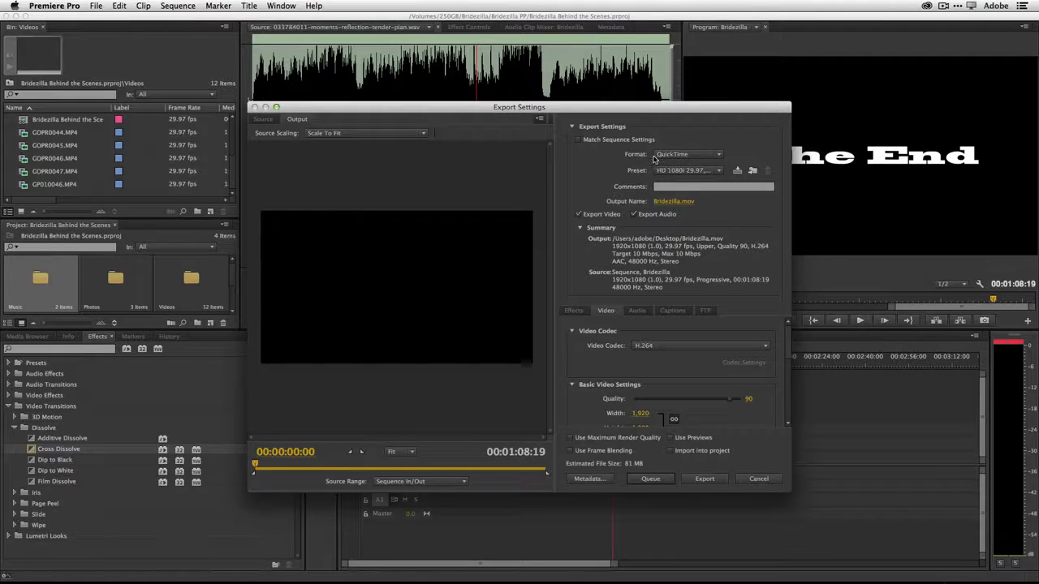
# - Set the export format to H.264 and the preset to YouTube HD 1080p 29.97
pyautogui.click(680, 159)
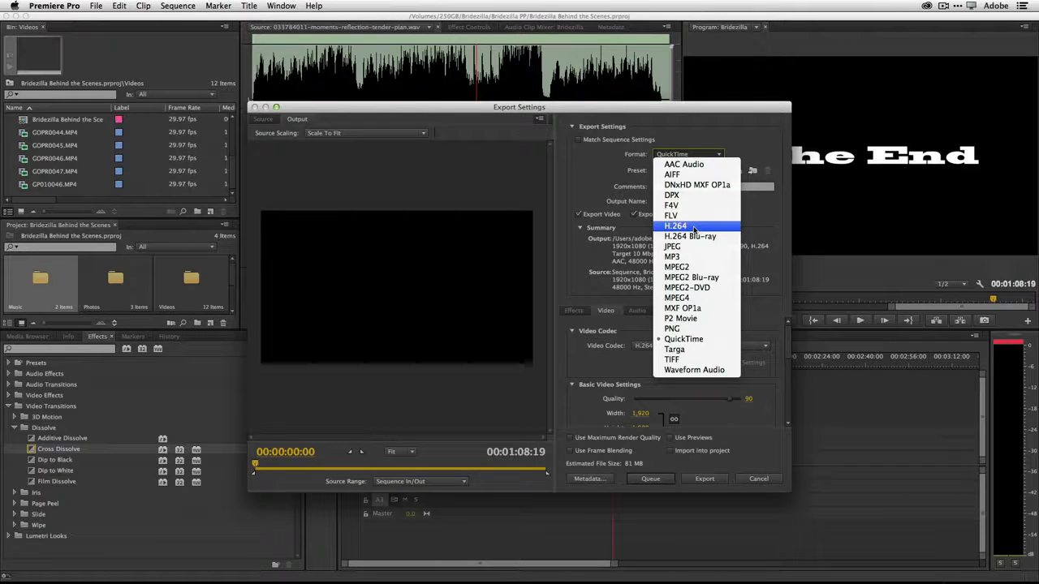
pyautogui.press('Escape')
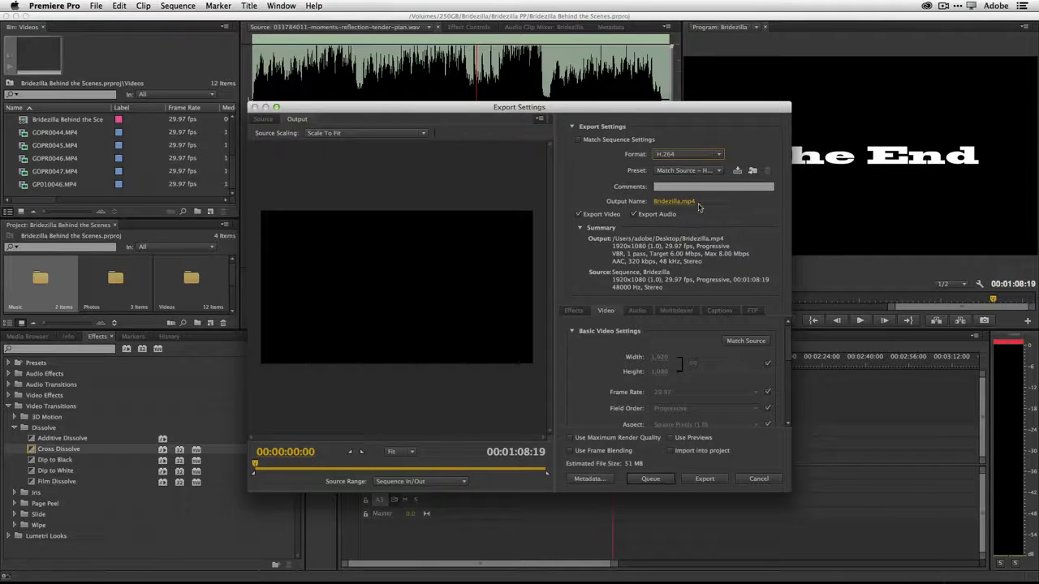
pyautogui.click(687, 171)
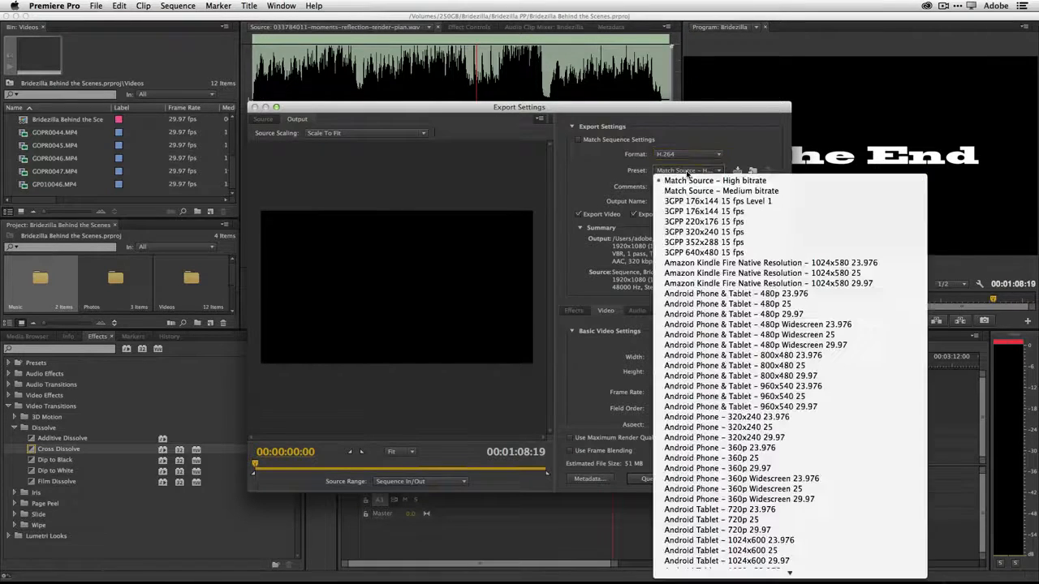
pyautogui.scroll(-10, 705, 231)
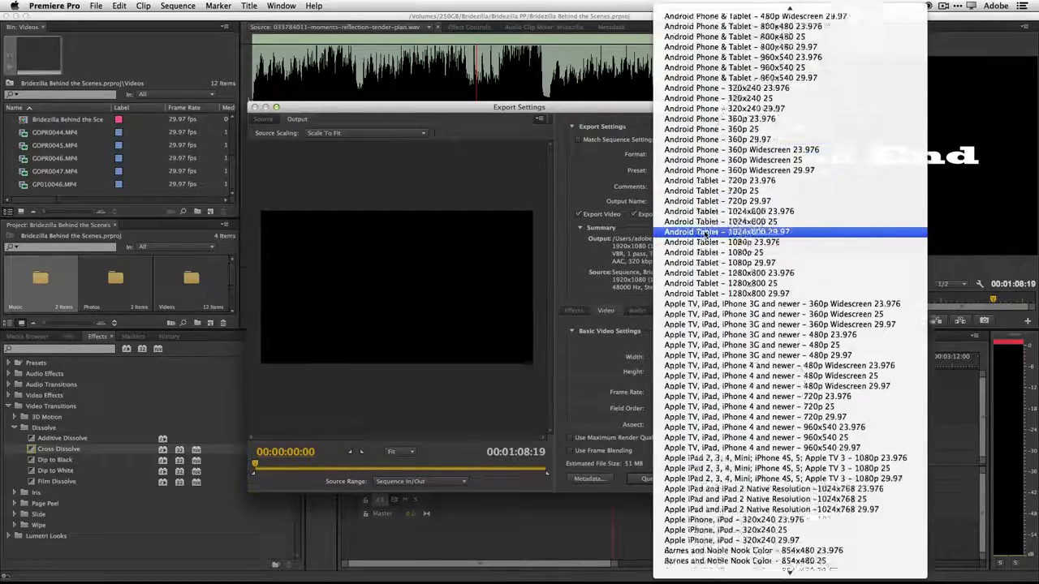
pyautogui.scroll(-5, 705, 231)
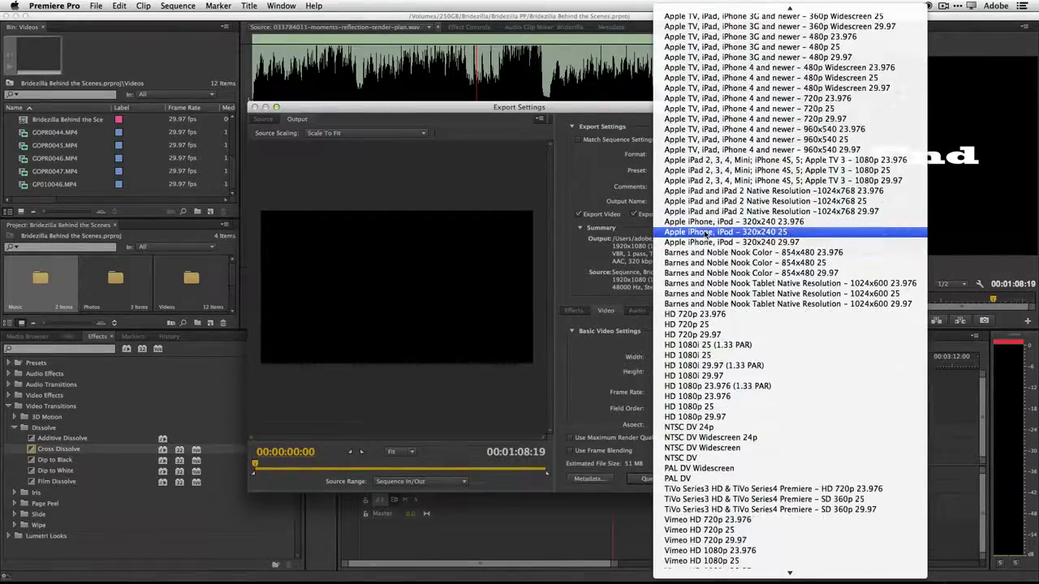
pyautogui.scroll(10, 704, 233)
pyautogui.scroll(10, 704, 232)
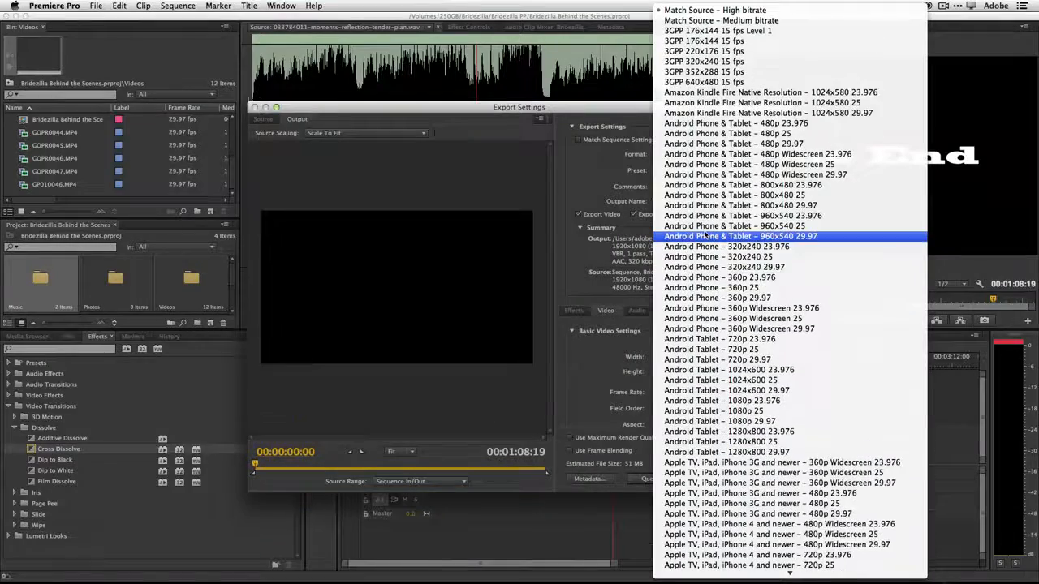
pyautogui.scroll(-15, 704, 235)
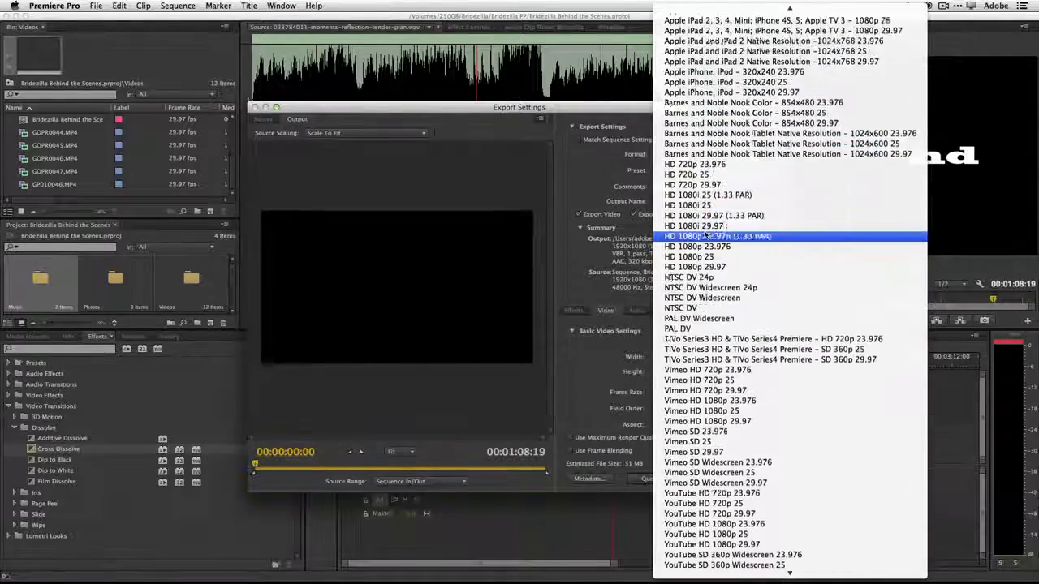
pyautogui.scroll(-1, 704, 233)
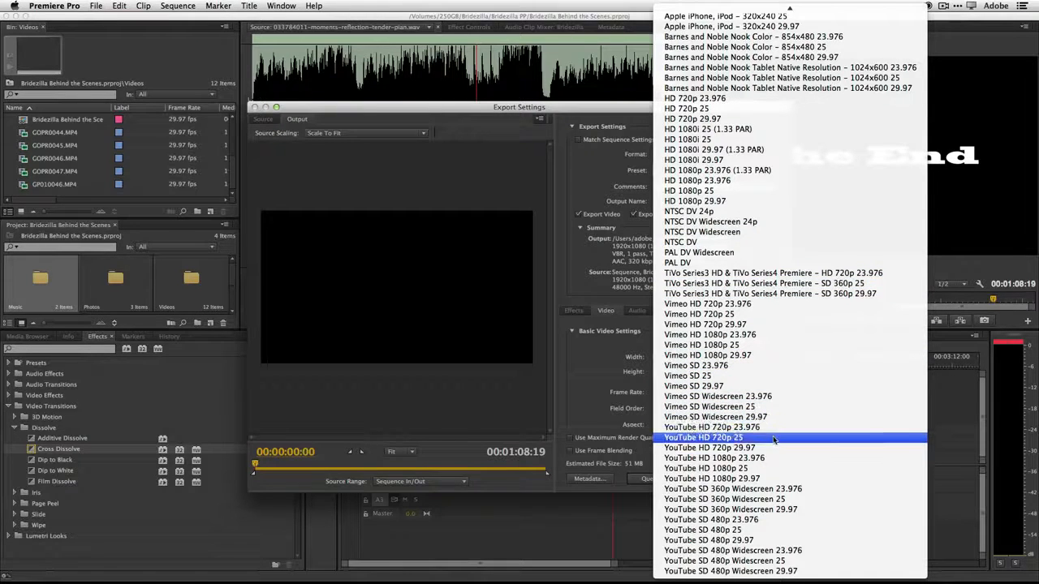
pyautogui.click(766, 479)
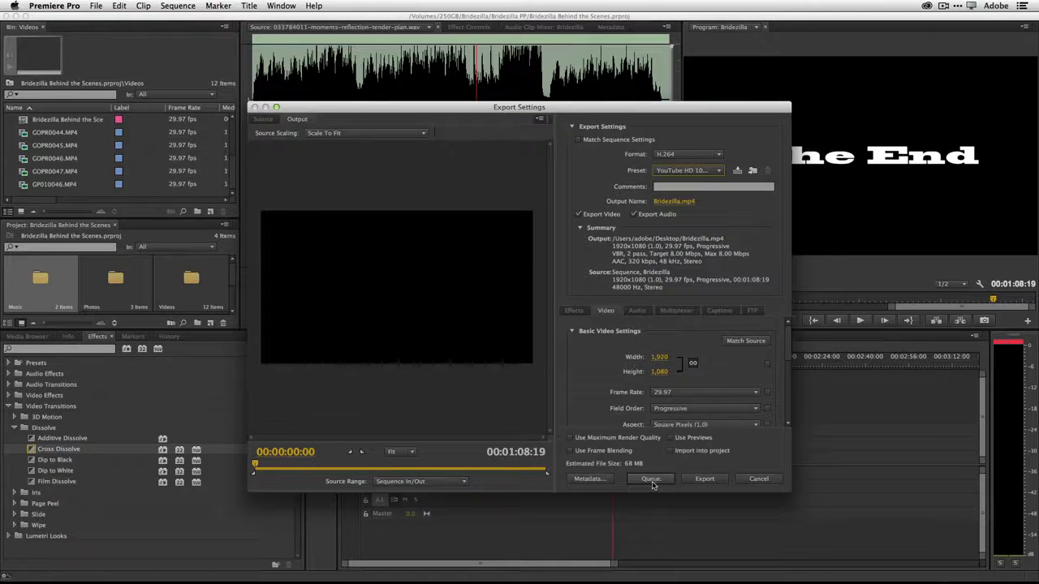
# - Check the save location of Bridezilla.mp4 without changing it, and export the sequence directly
pyautogui.click(669, 202)
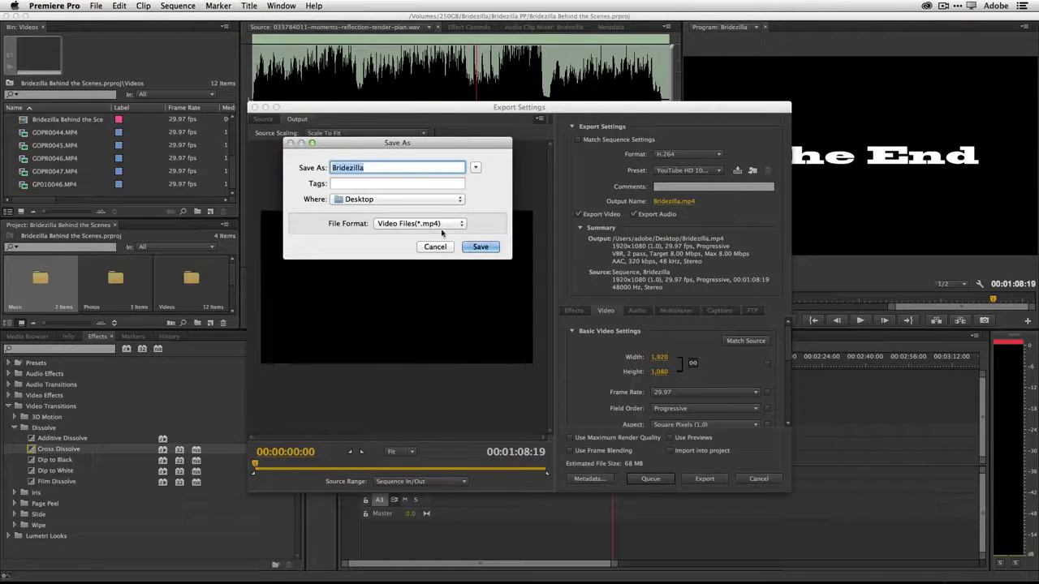
pyautogui.click(474, 168)
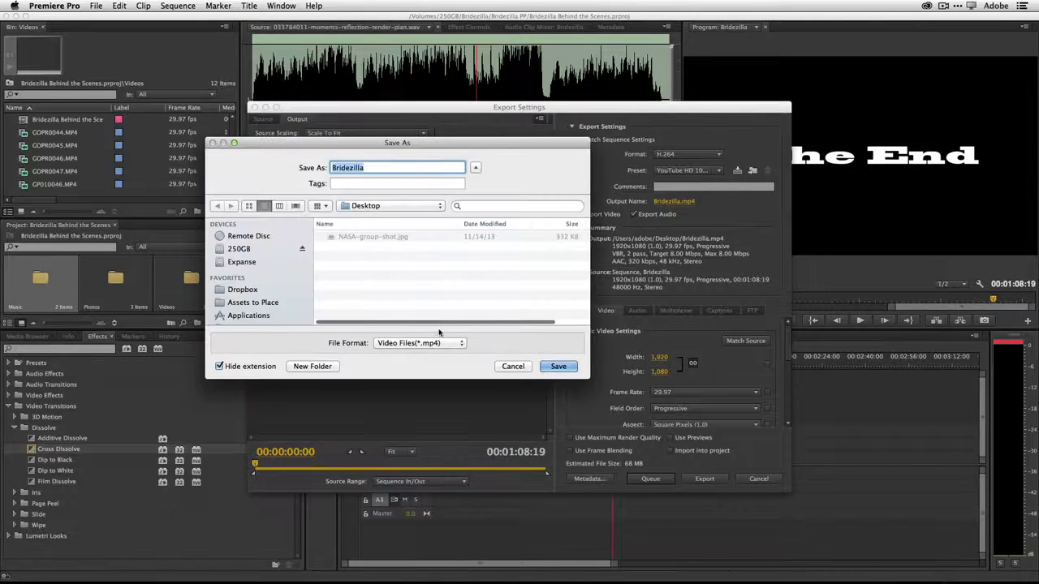
pyautogui.click(513, 366)
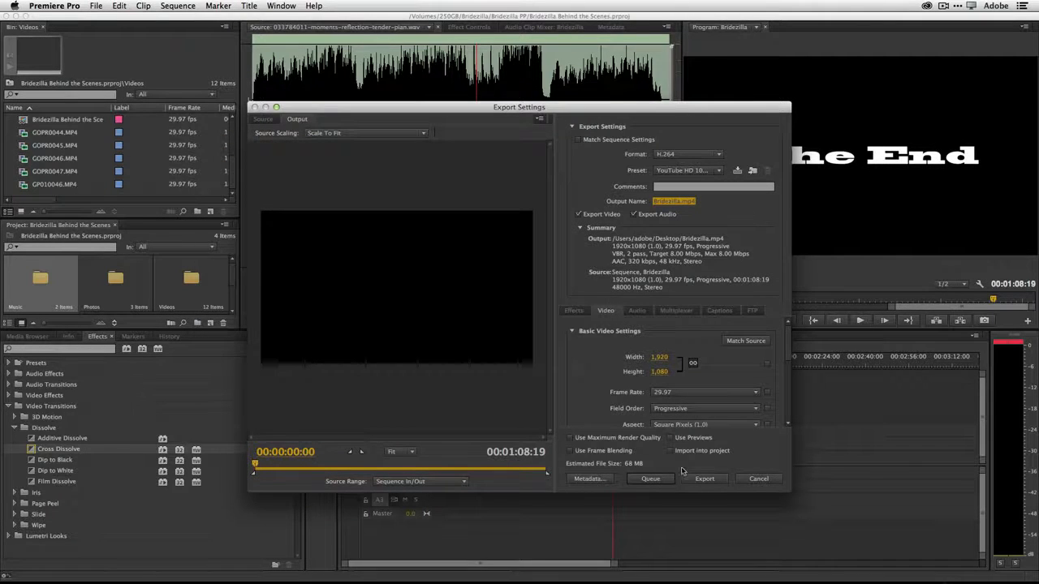
pyautogui.click(702, 479)
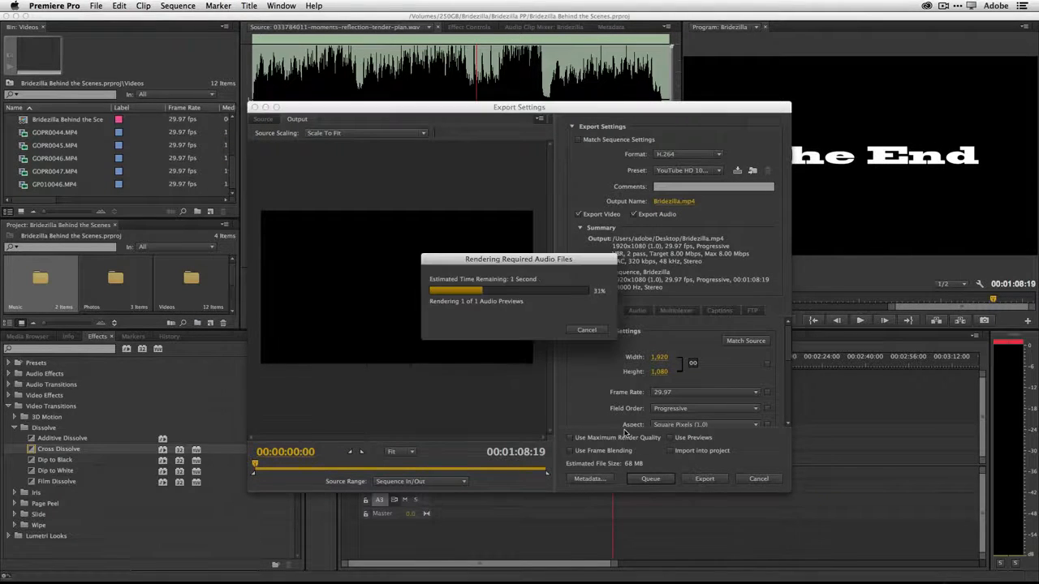